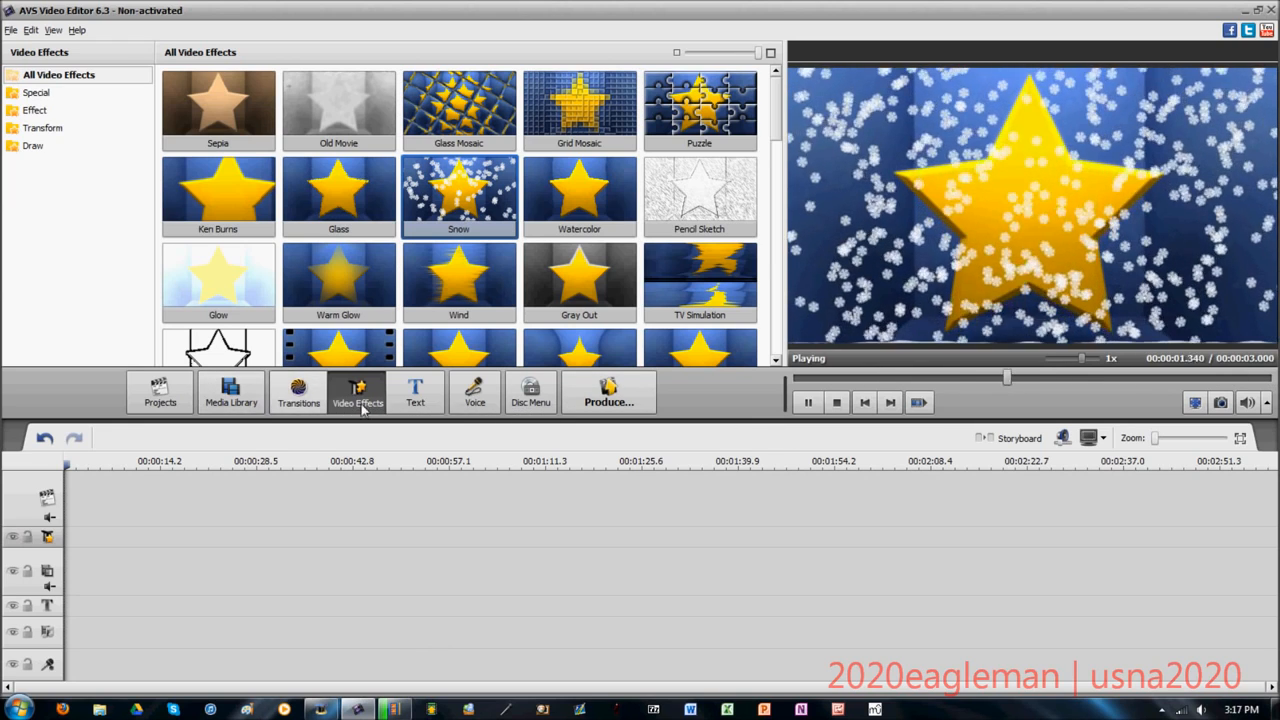
# - Add the WD0185 video from the current project's media to the start of the main video line
pyautogui.moveTo(779, 122); pyautogui.dragTo(778, 138)
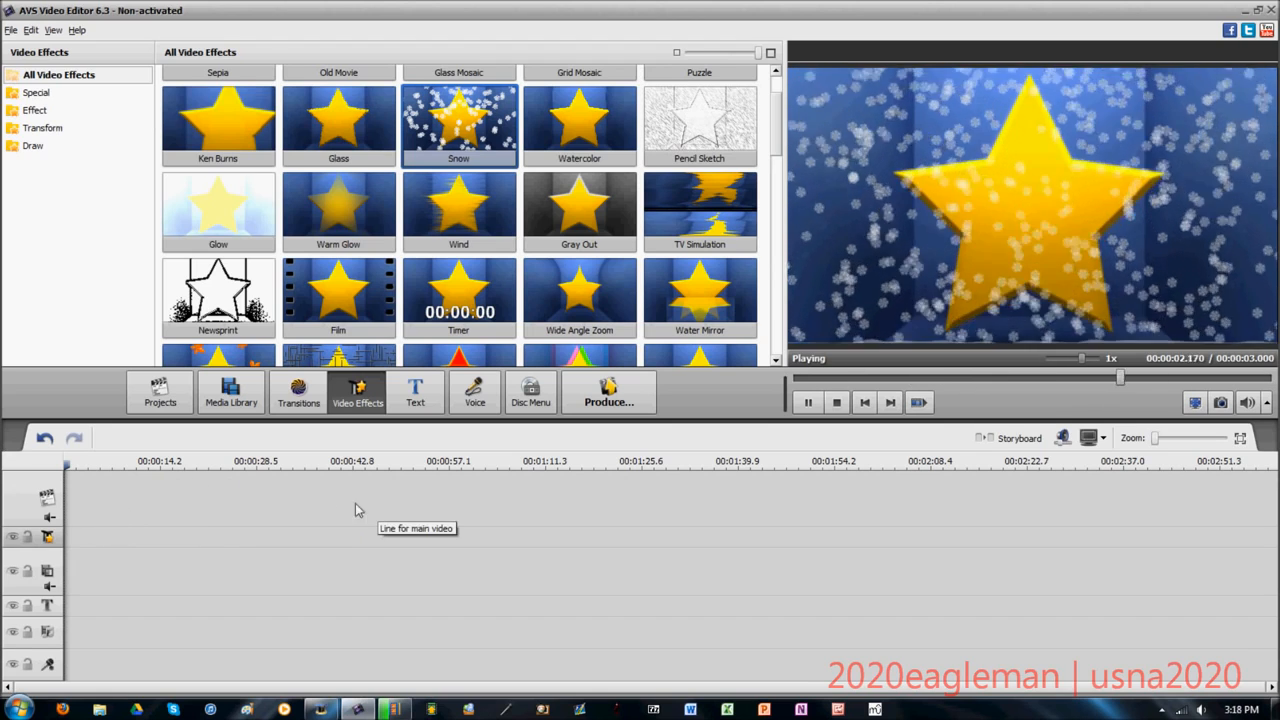
pyautogui.click(300, 408)
pyautogui.click(231, 394)
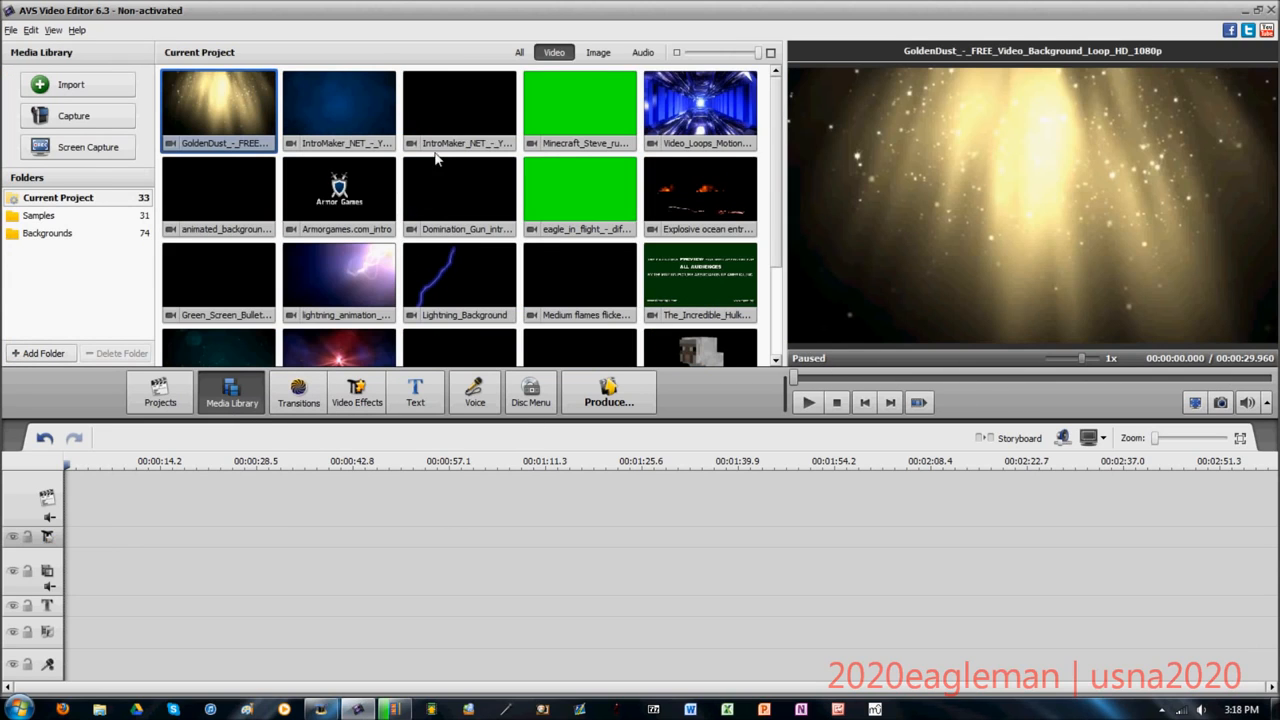
pyautogui.scroll(-3, 732, 263)
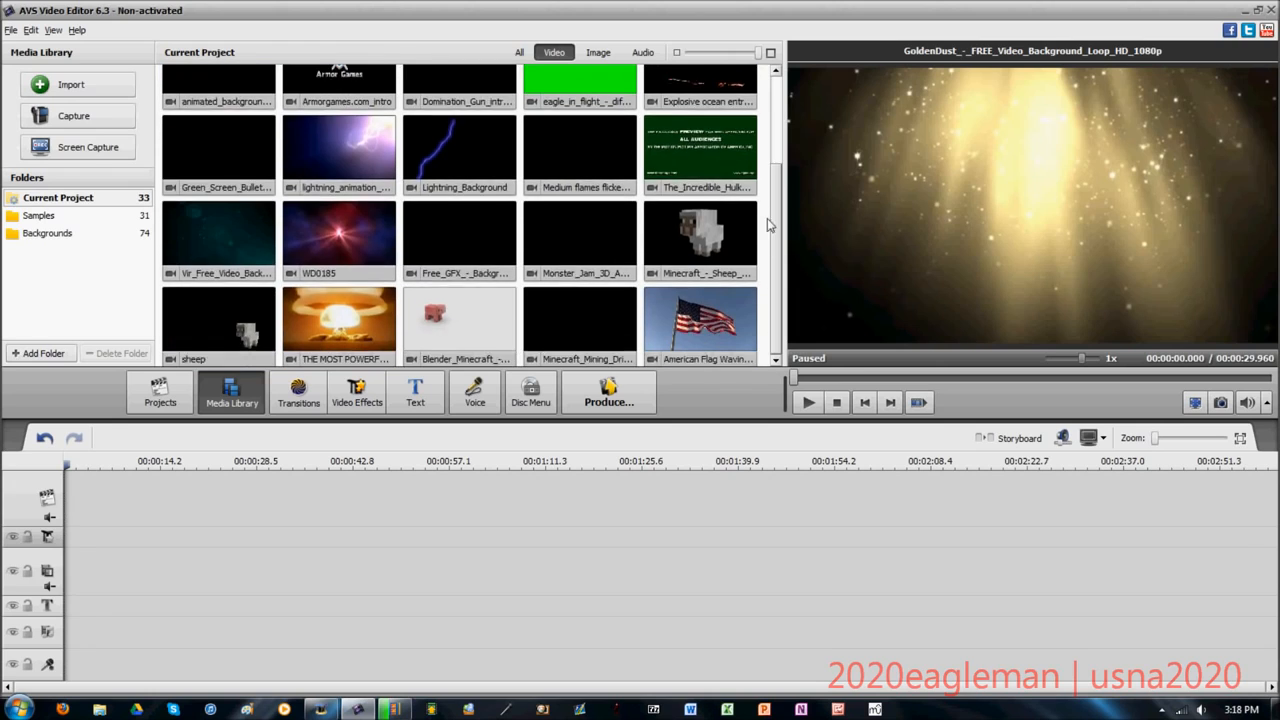
pyautogui.moveTo(323, 231); pyautogui.dragTo(292, 505)
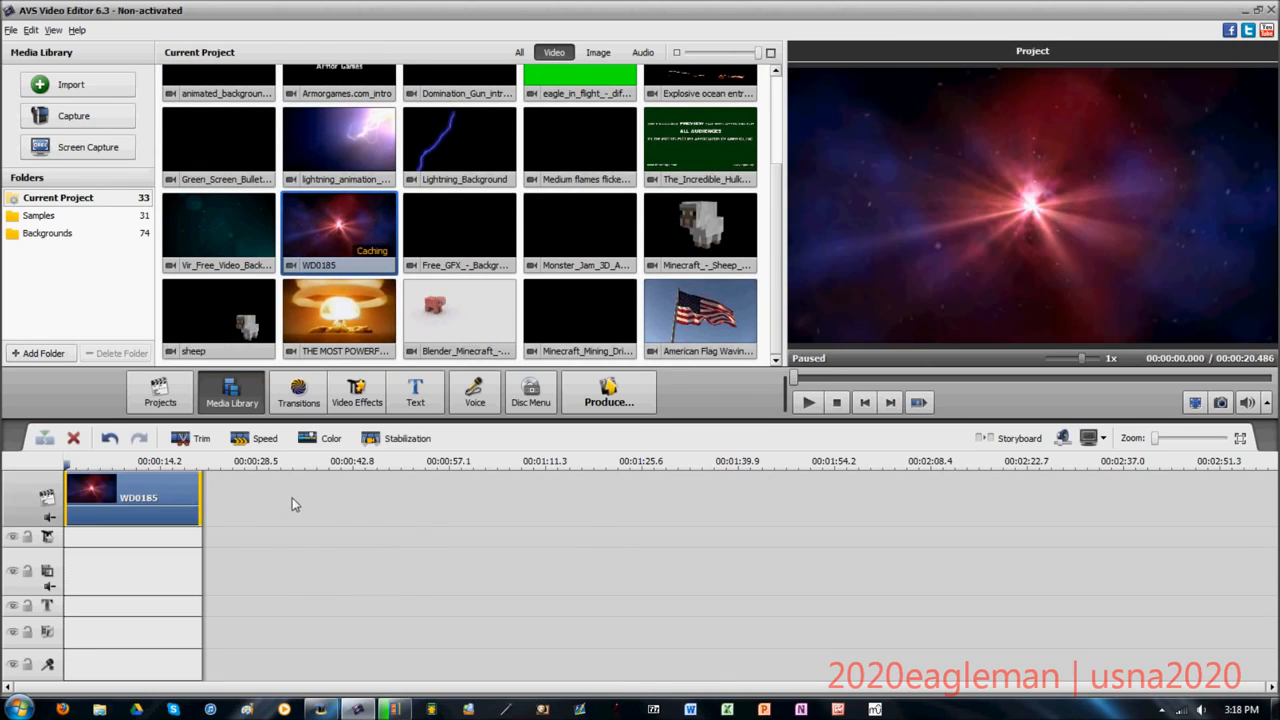
# - Apply the Color Exchange video effect to the effects line under the WD0185 clip, starting at about 2.1 s
pyautogui.click(357, 393)
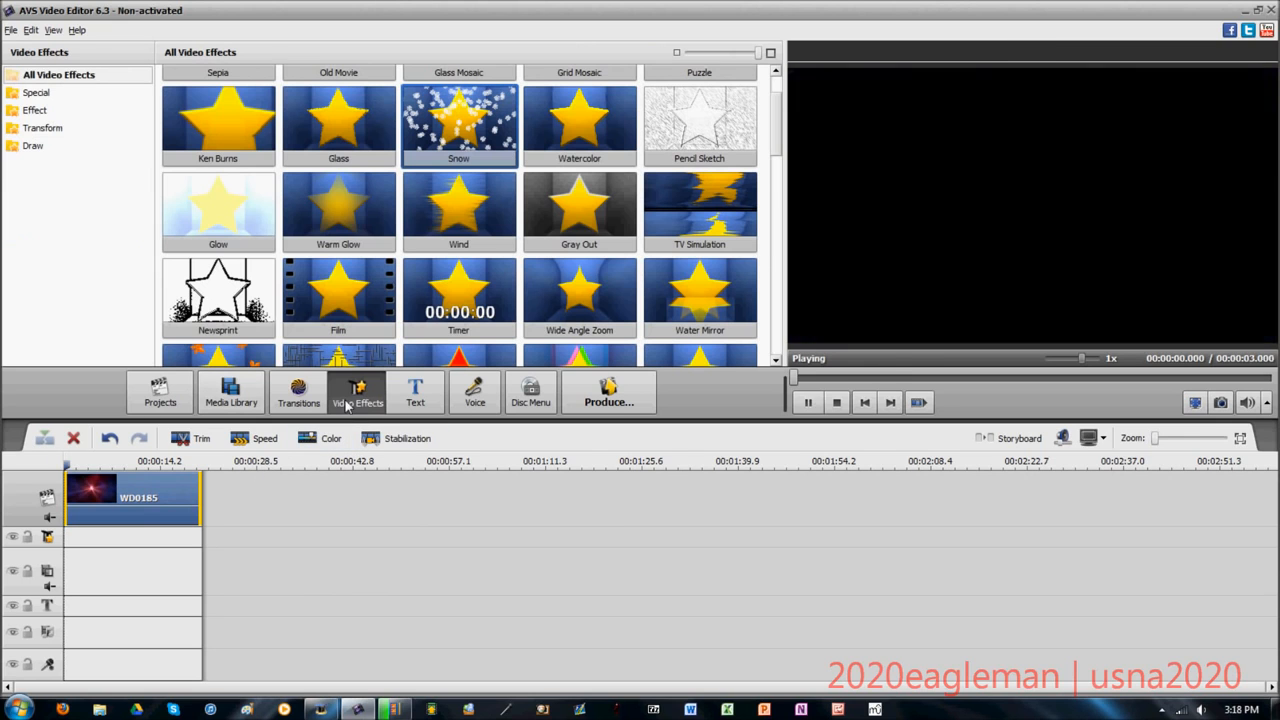
pyautogui.moveTo(1155, 438); pyautogui.dragTo(1218, 438)
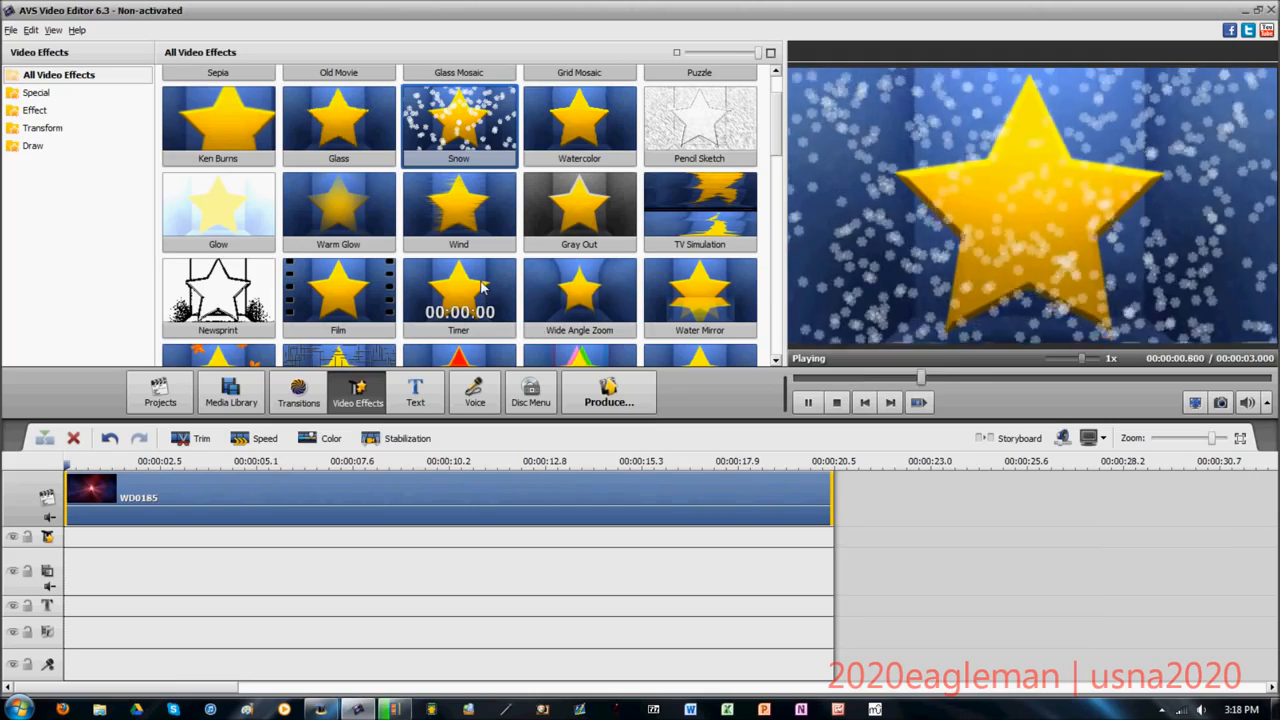
pyautogui.scroll(-10, 762, 168)
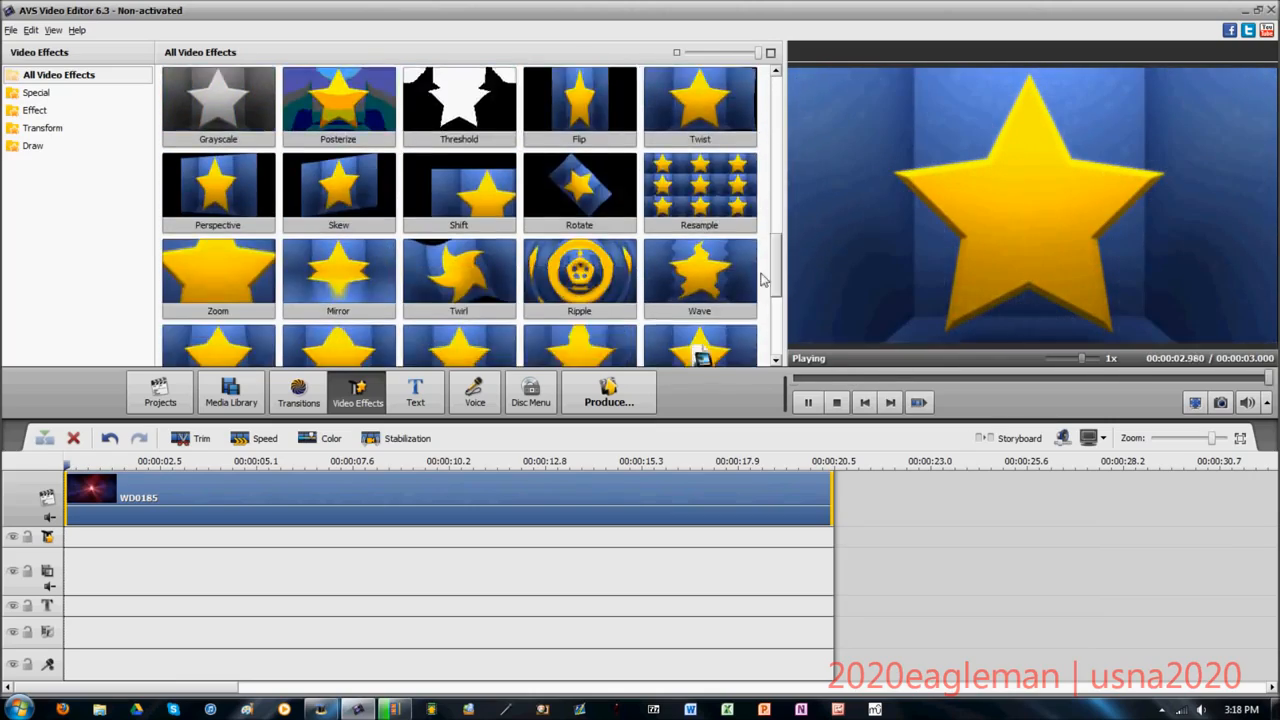
pyautogui.scroll(10, 760, 250)
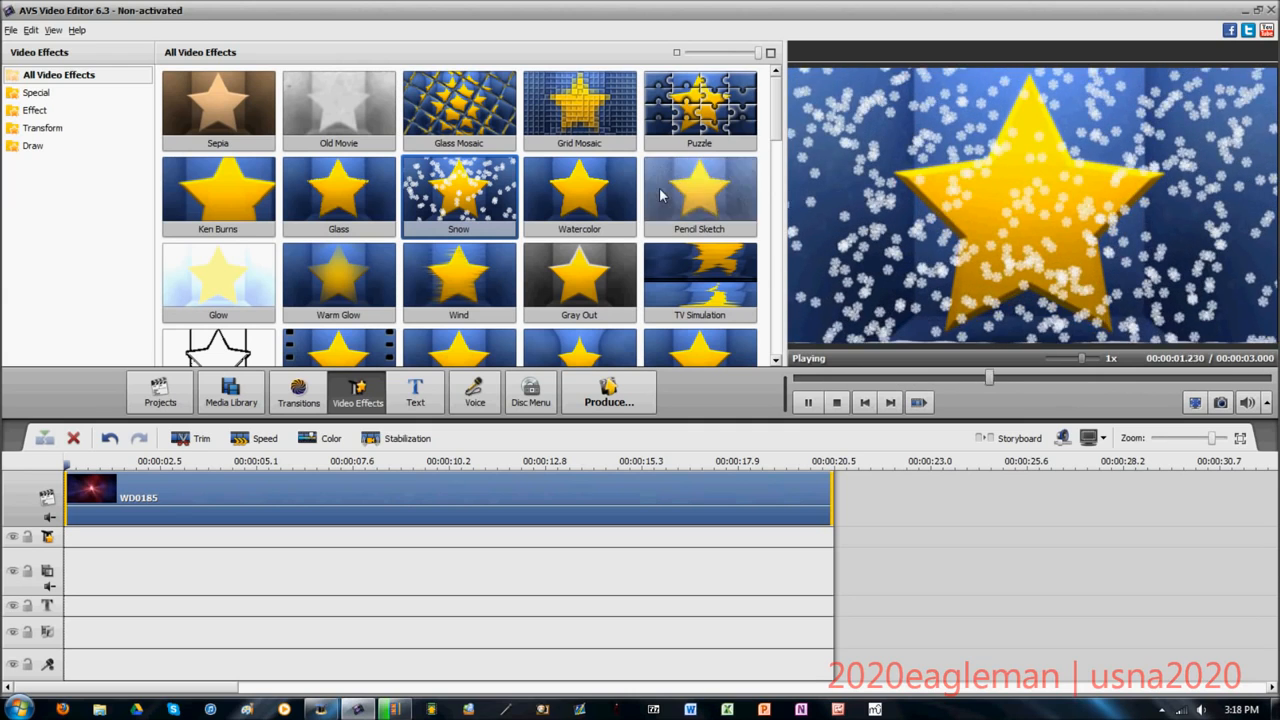
pyautogui.scroll(-1, 641, 202)
pyautogui.click(600, 135)
pyautogui.scroll(-4, 600, 180)
pyautogui.click(459, 140)
pyautogui.moveTo(459, 140); pyautogui.dragTo(143, 538)
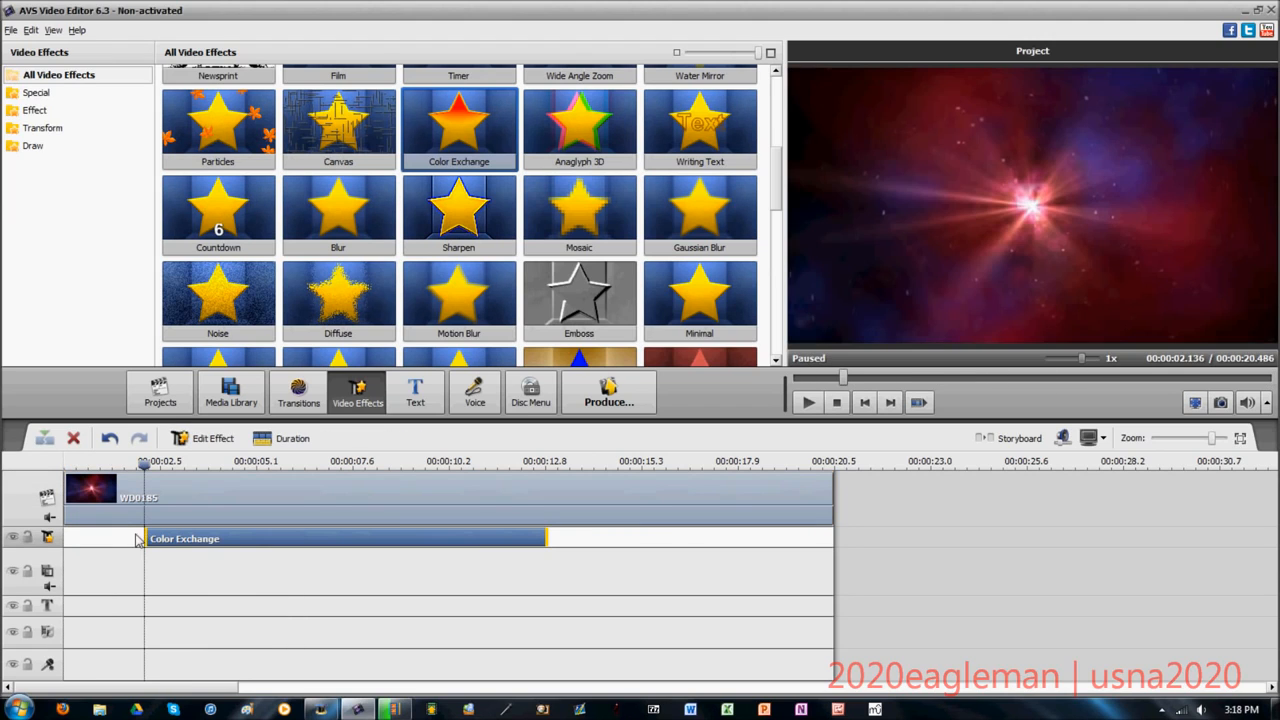
# - Preview the WD0185 clip with the Color Exchange effect and return the playhead to the effect's start
pyautogui.press('space')
pyautogui.press('space')
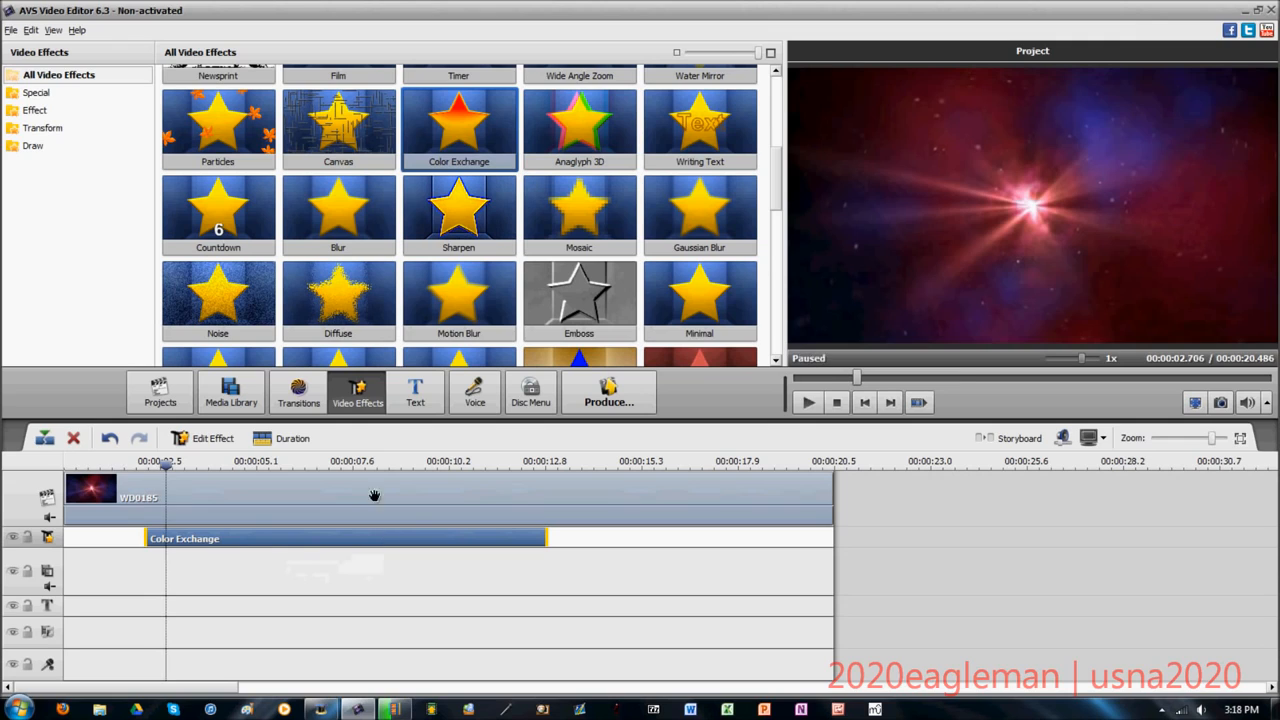
pyautogui.click(364, 463)
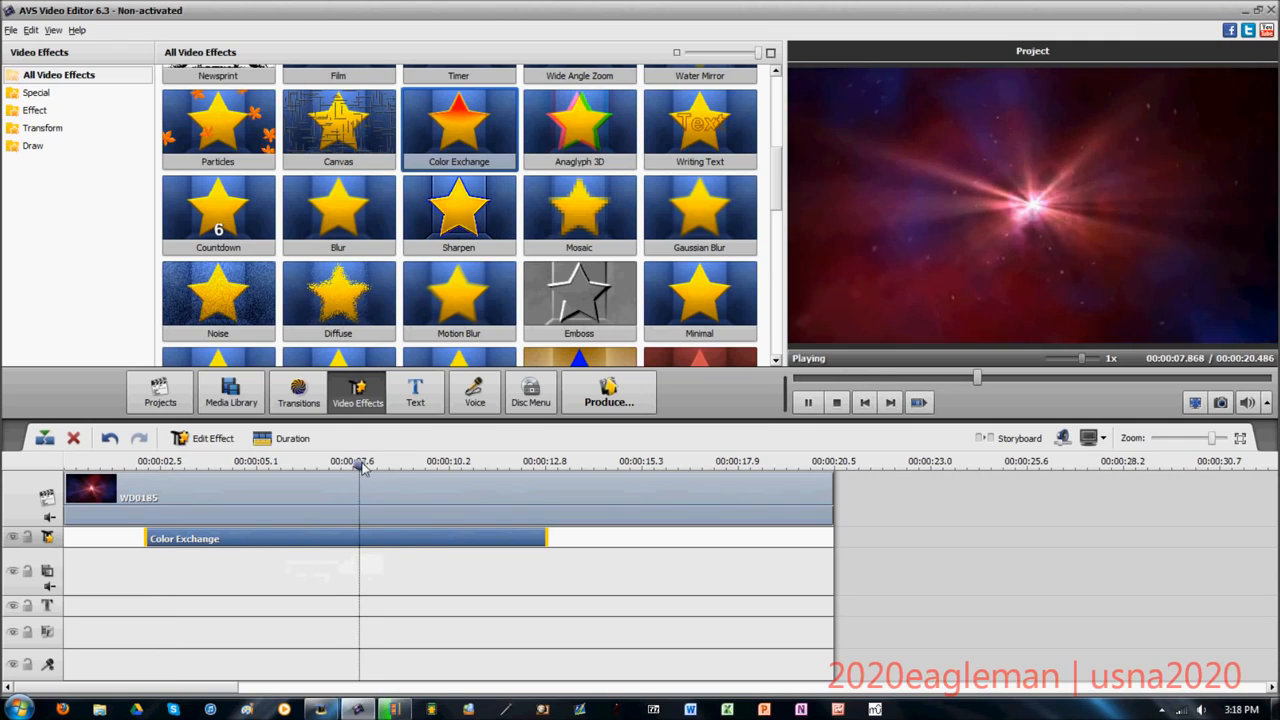
pyautogui.click(143, 463)
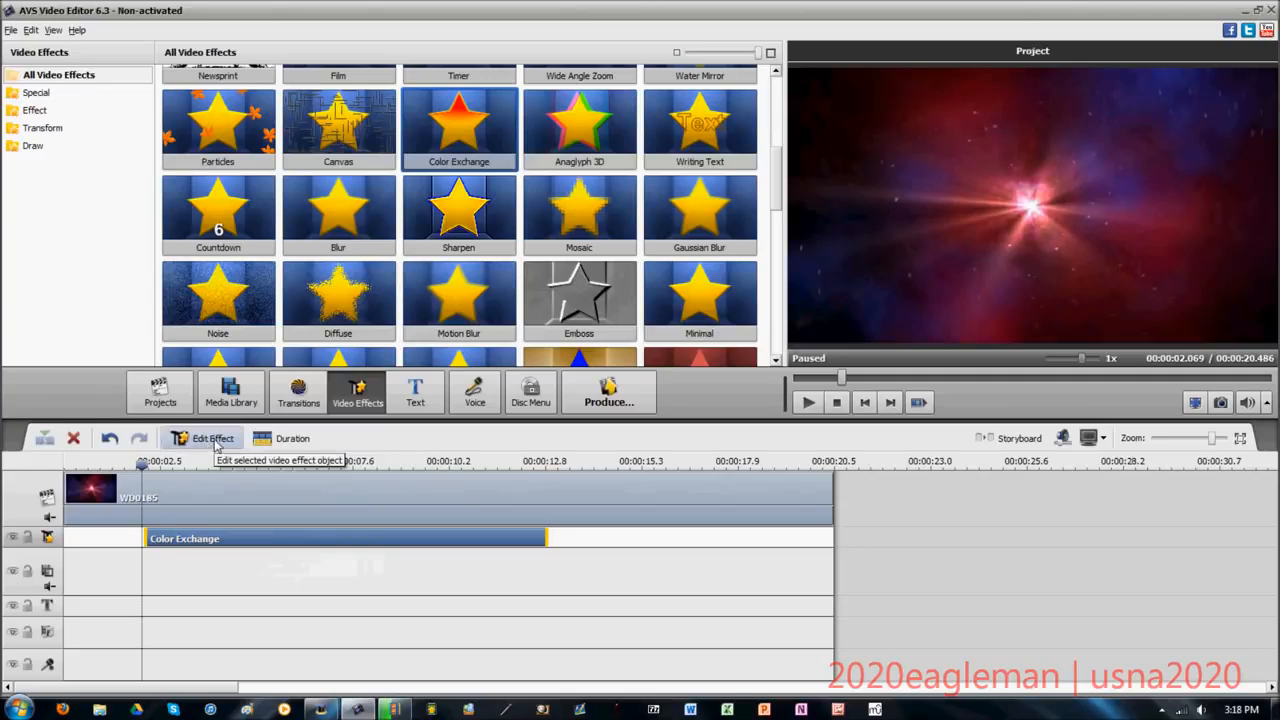
# - Set Color Exchange's Color 1 to a dark red sampled from the clip and Color 2 to white, and preview the effect
pyautogui.click(214, 441)
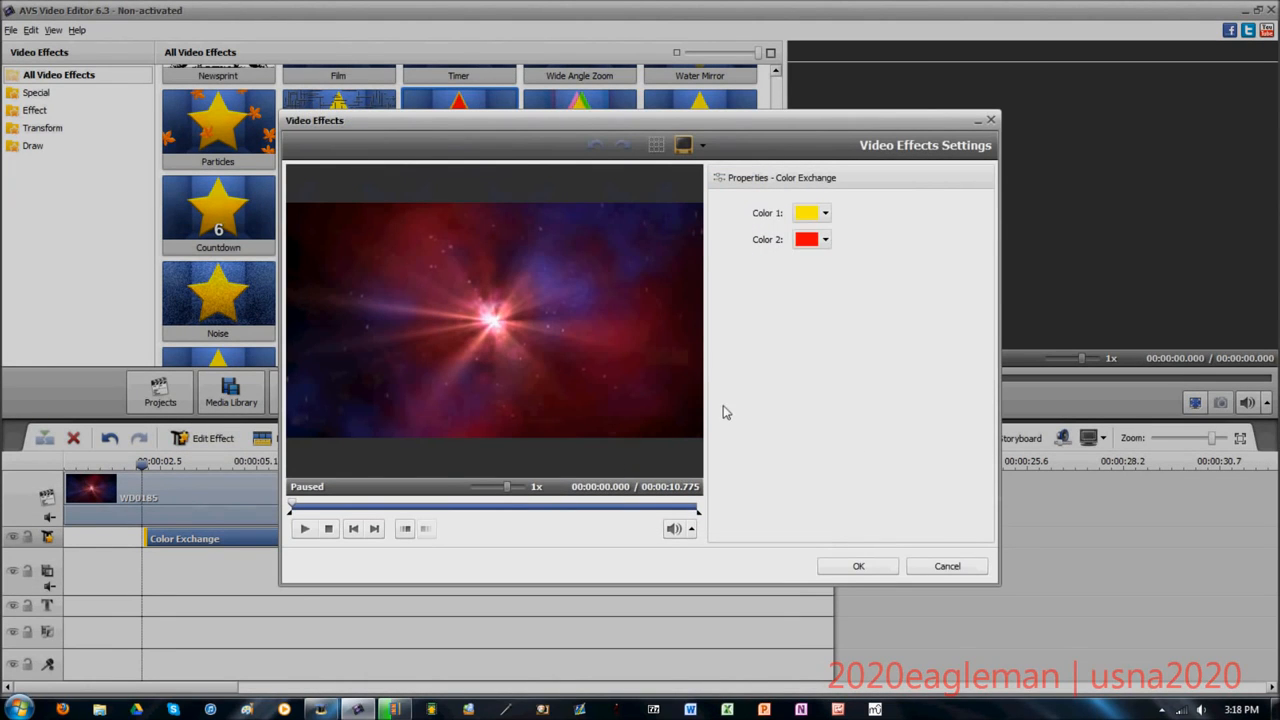
pyautogui.click(808, 216)
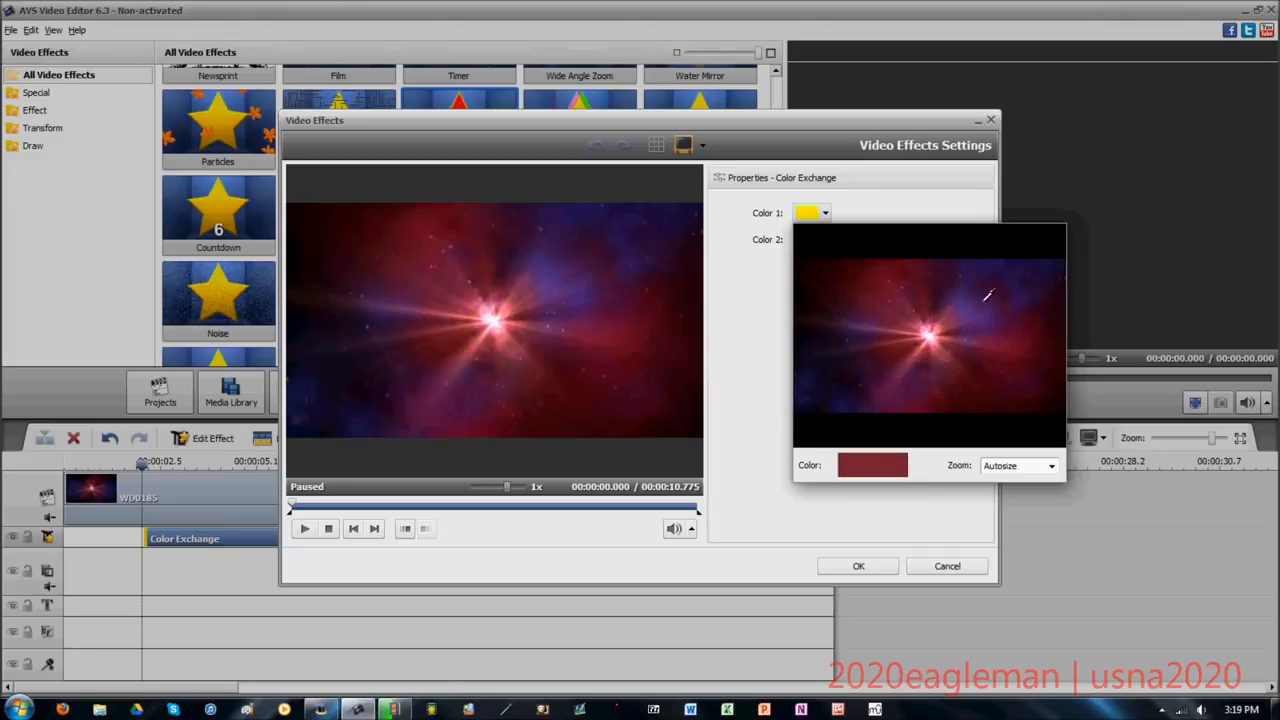
pyautogui.click(876, 270)
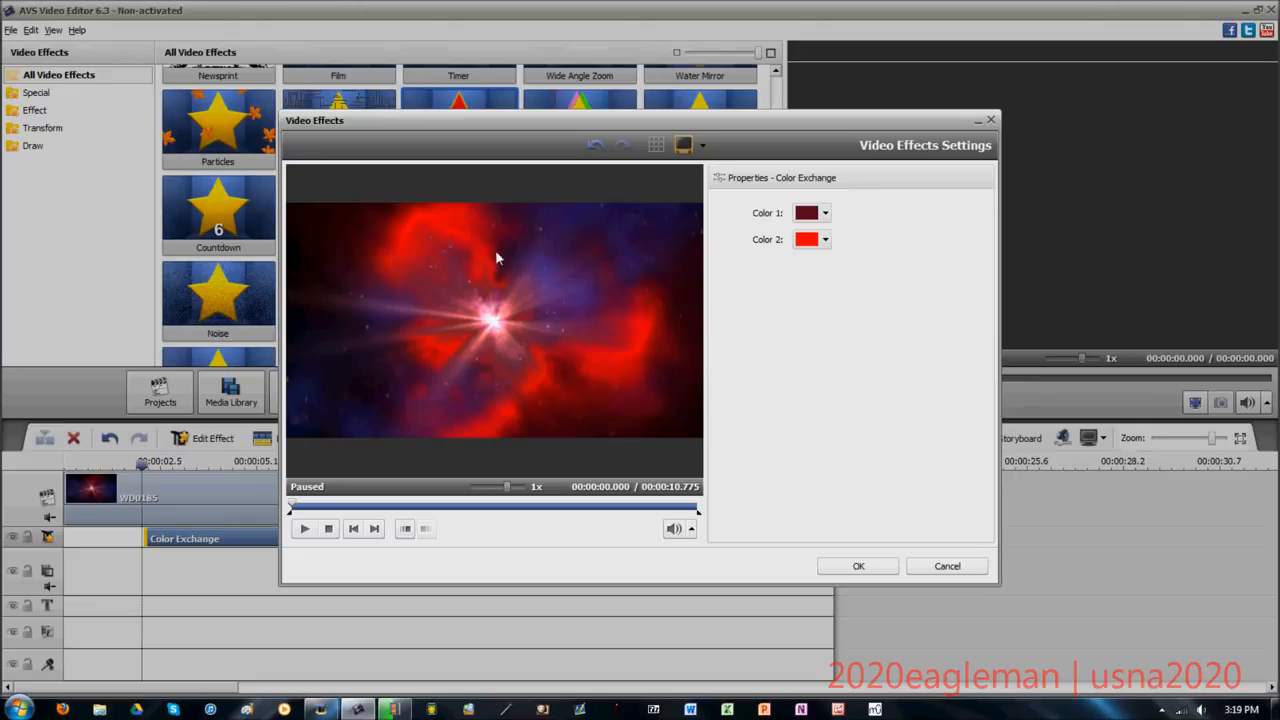
pyautogui.click(825, 240)
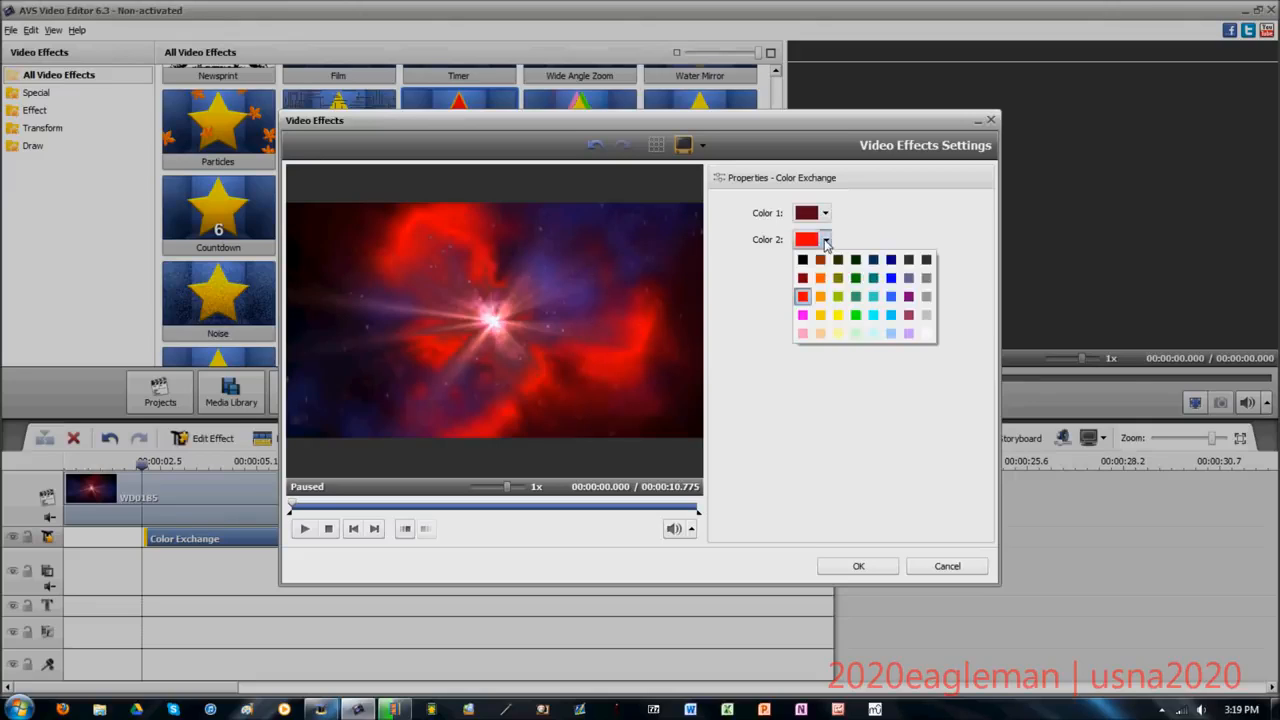
pyautogui.click(927, 333)
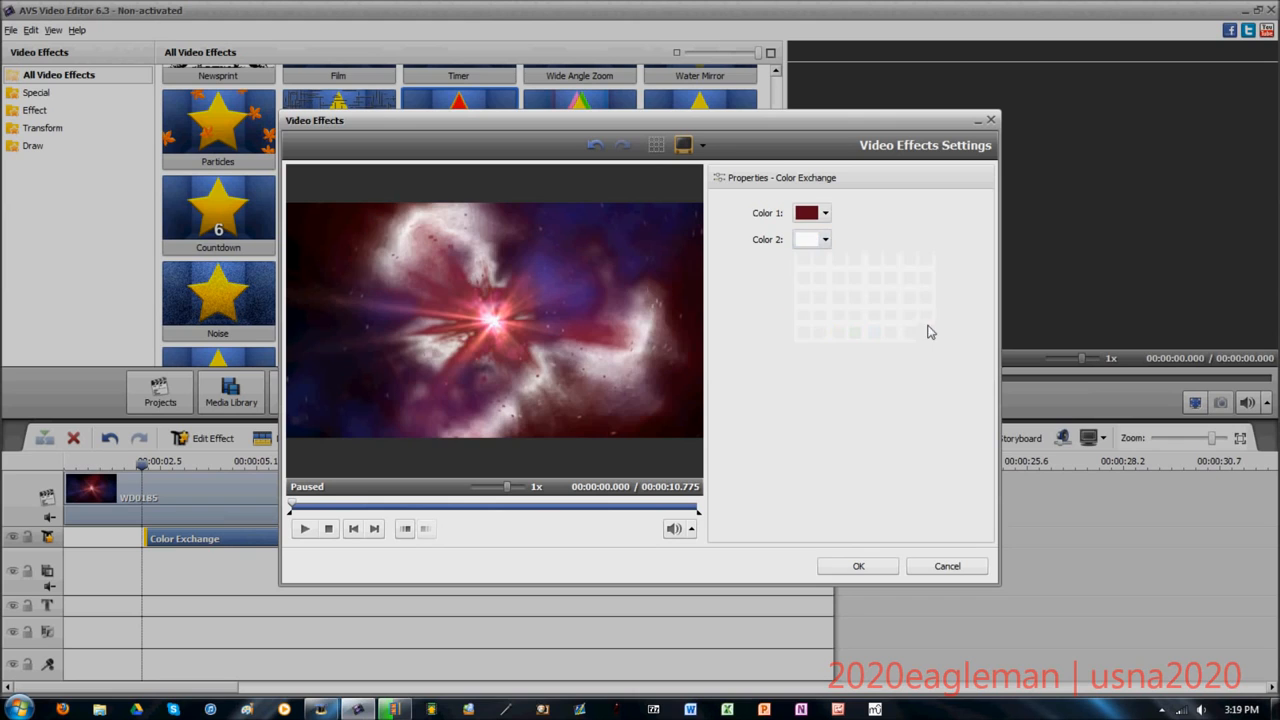
pyautogui.click(855, 566)
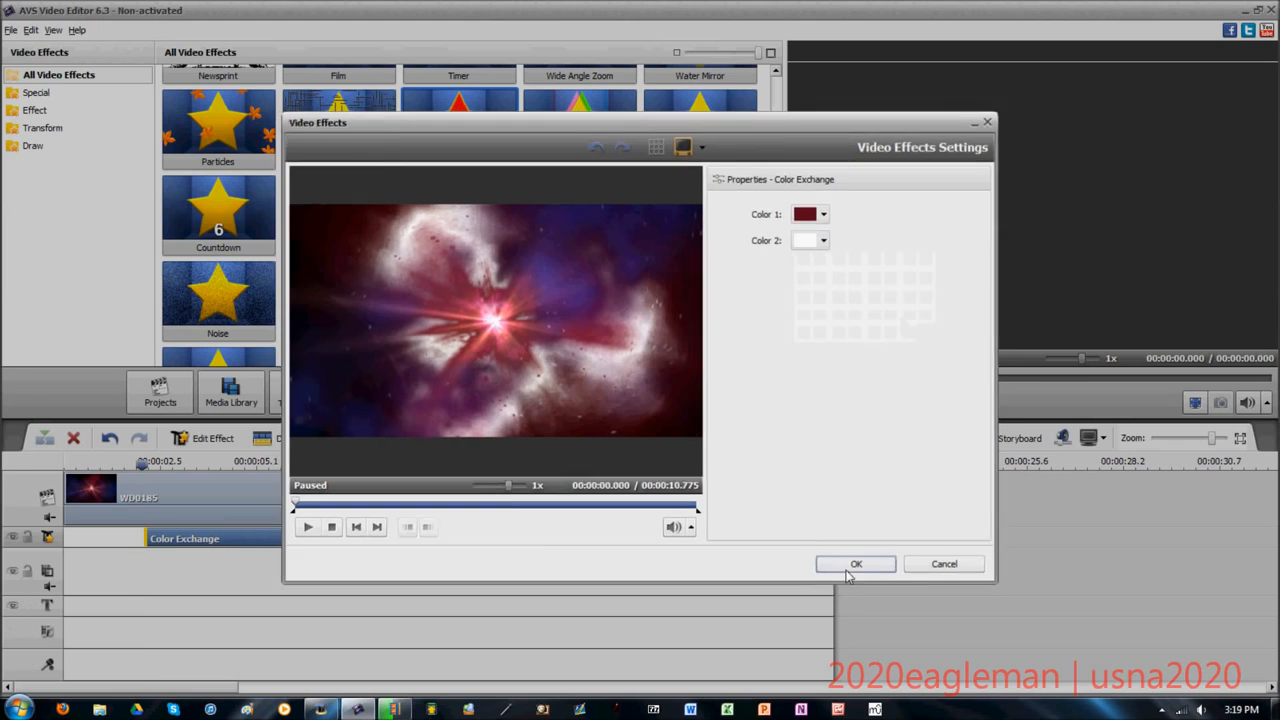
pyautogui.click(809, 403)
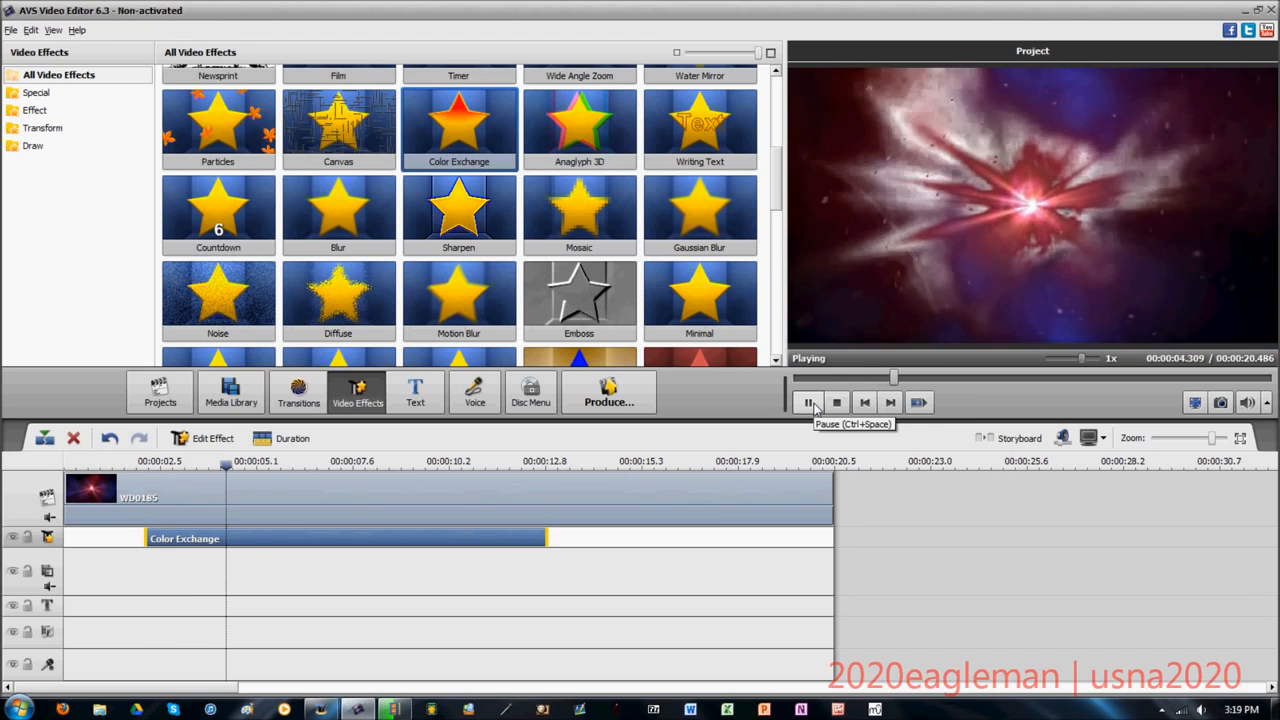
pyautogui.click(809, 403)
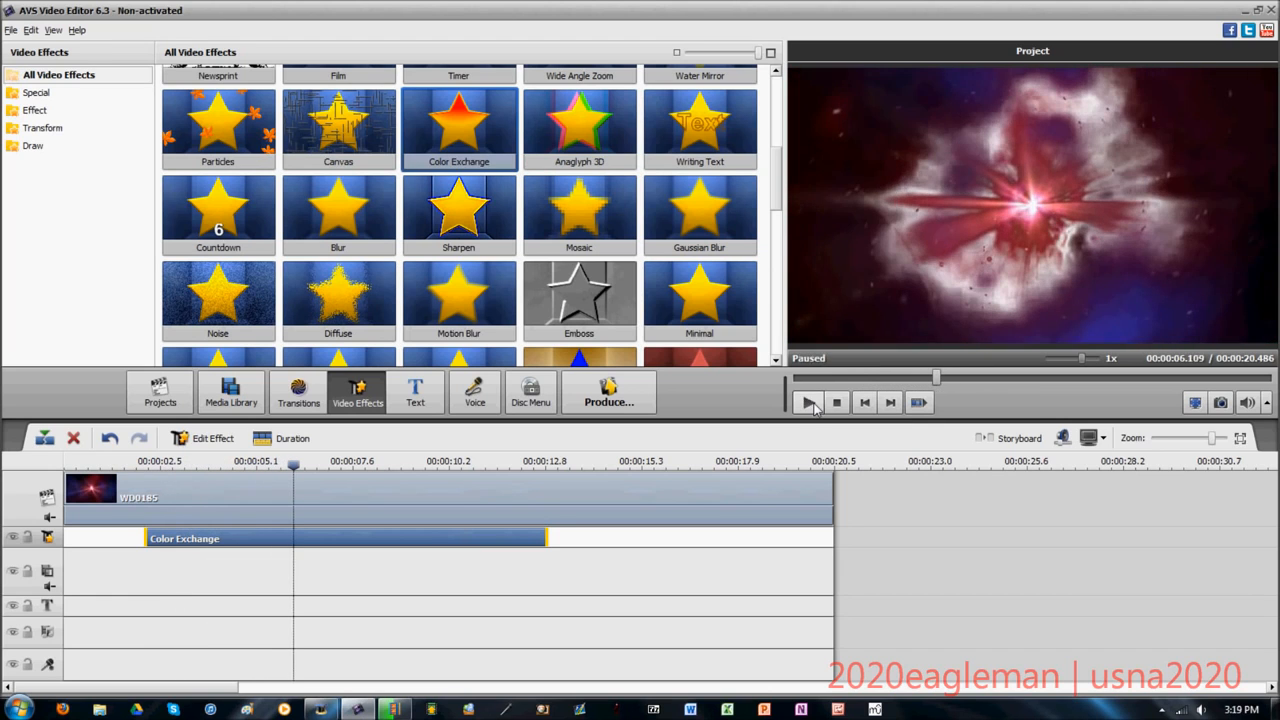
# - Move the Color Exchange effect to the very start of the timeline
pyautogui.moveTo(516, 540); pyautogui.dragTo(475, 544)
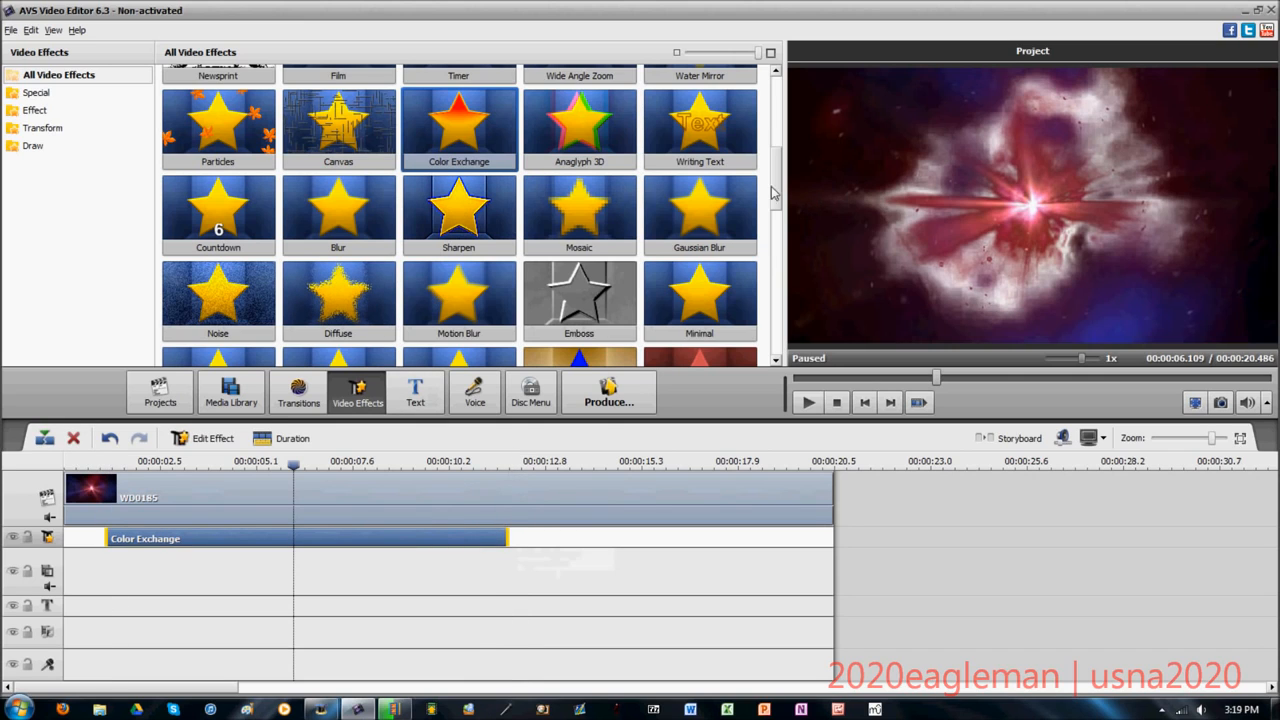
pyautogui.moveTo(772, 190)
pyautogui.mouseDown()
pyautogui.moveTo(776, 155)
pyautogui.moveTo(772, 181)
pyautogui.mouseUp()
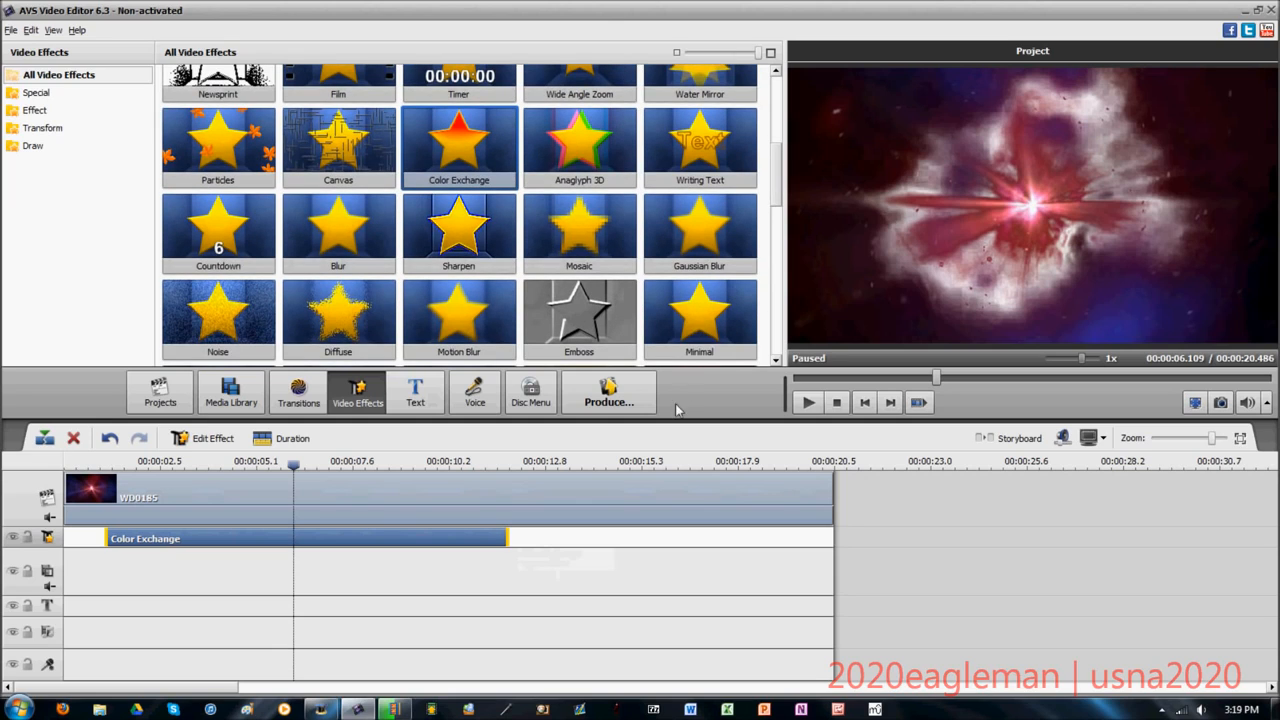
pyautogui.moveTo(477, 545); pyautogui.dragTo(439, 538)
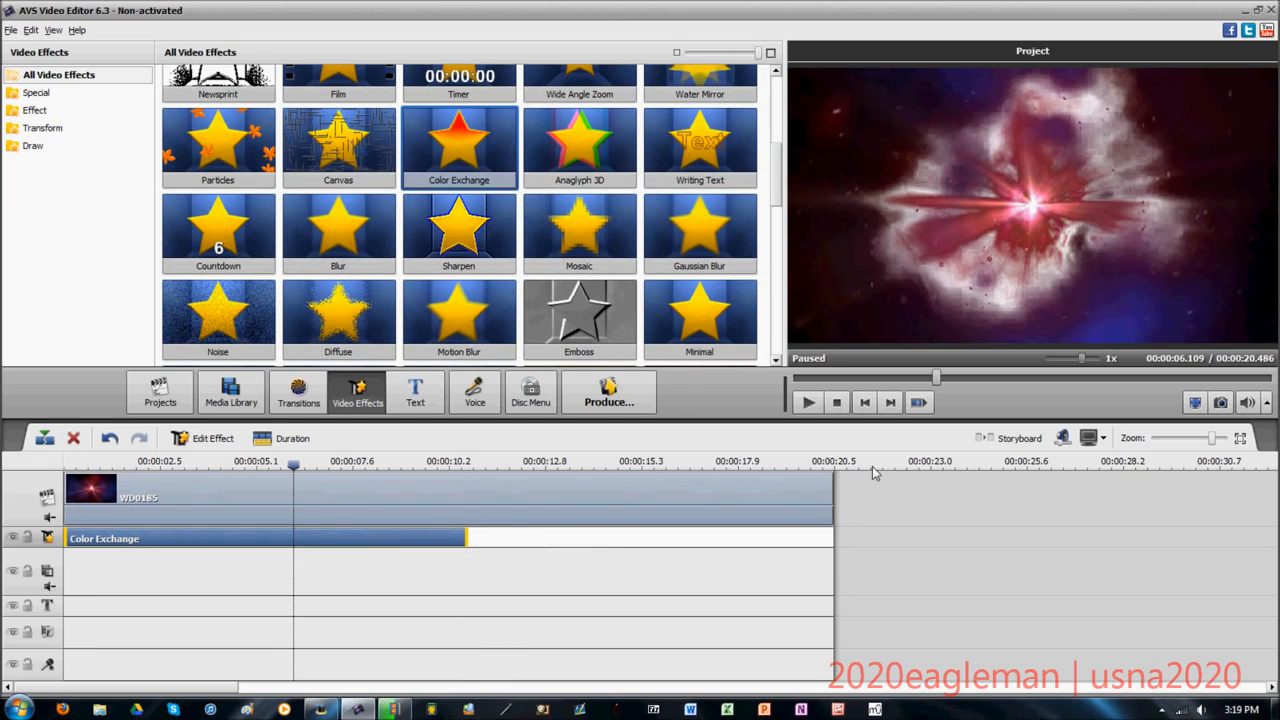
# - Add the Wind effect to the effects line at about 14.9 s, after Color Exchange, and preview it
pyautogui.scroll(3, 460, 250)
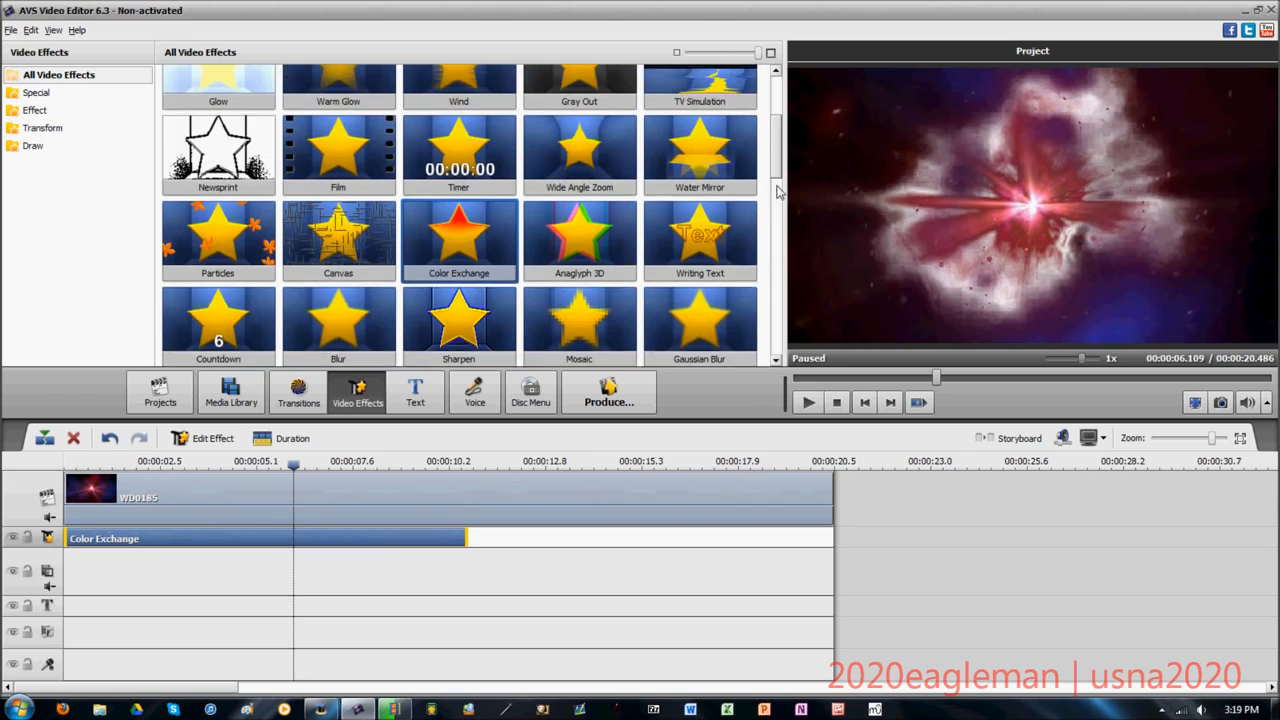
pyautogui.click(457, 252)
pyautogui.moveTo(457, 252); pyautogui.dragTo(624, 538)
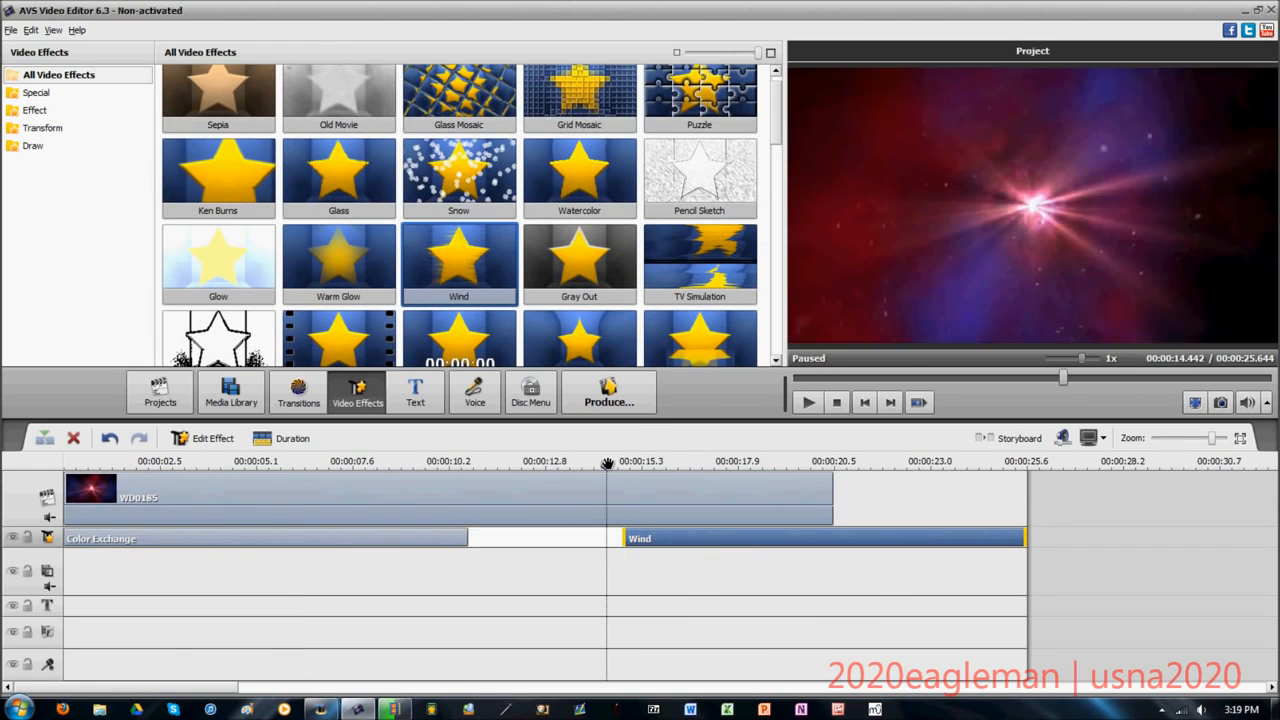
pyautogui.press('space')
# - Open the Wind effect's settings, try the Rectangle and Ellipse masks, and set the mask to Polygon
pyautogui.rightClick(841, 537)
pyautogui.click(887, 548)
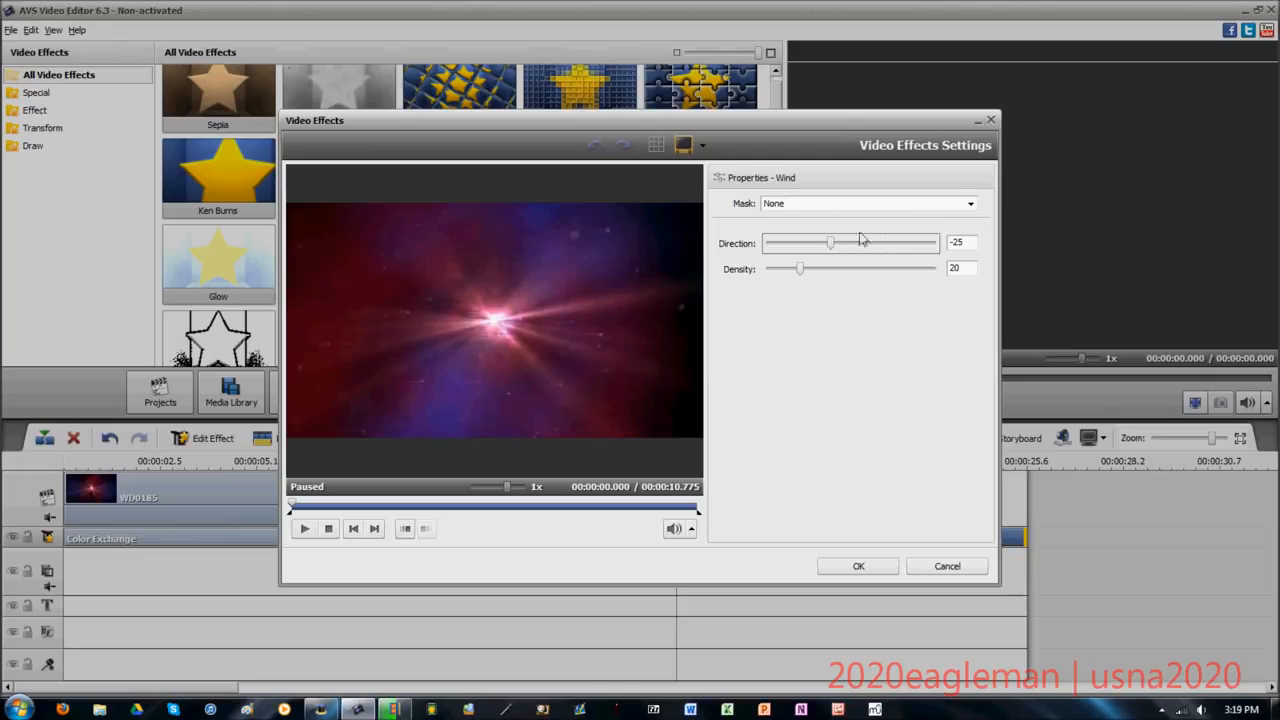
pyautogui.click(970, 204)
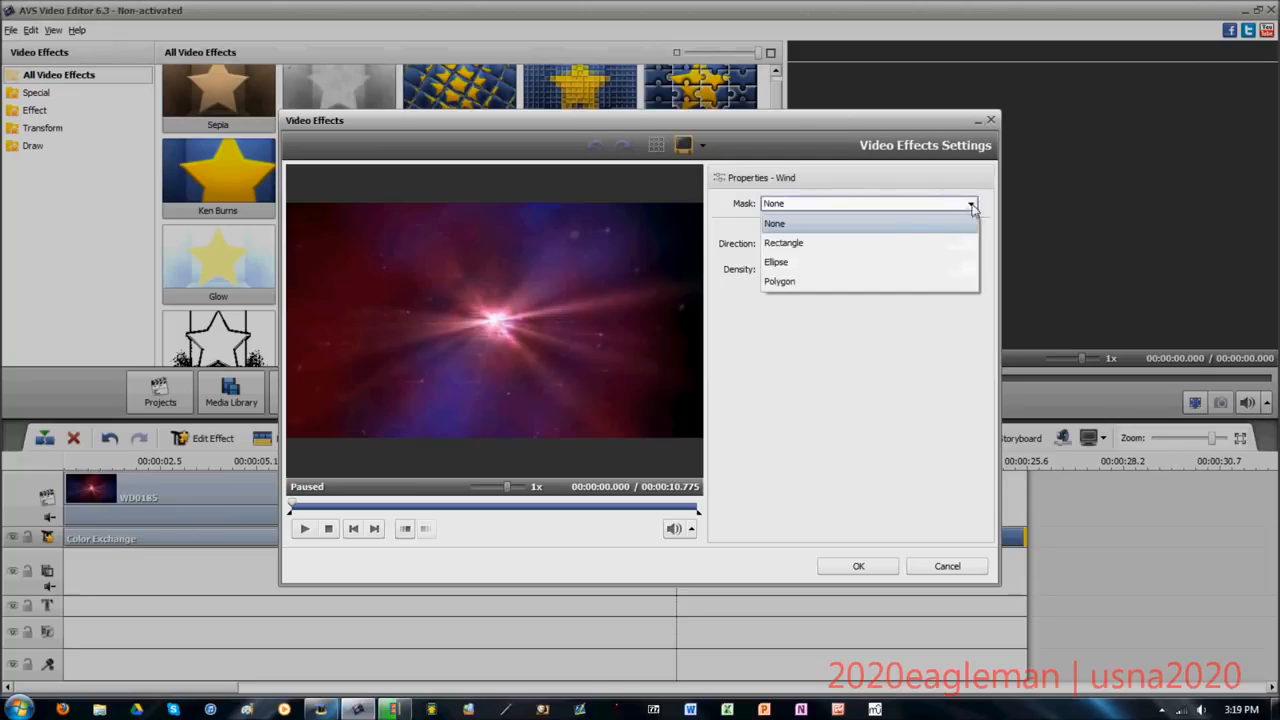
pyautogui.click(891, 244)
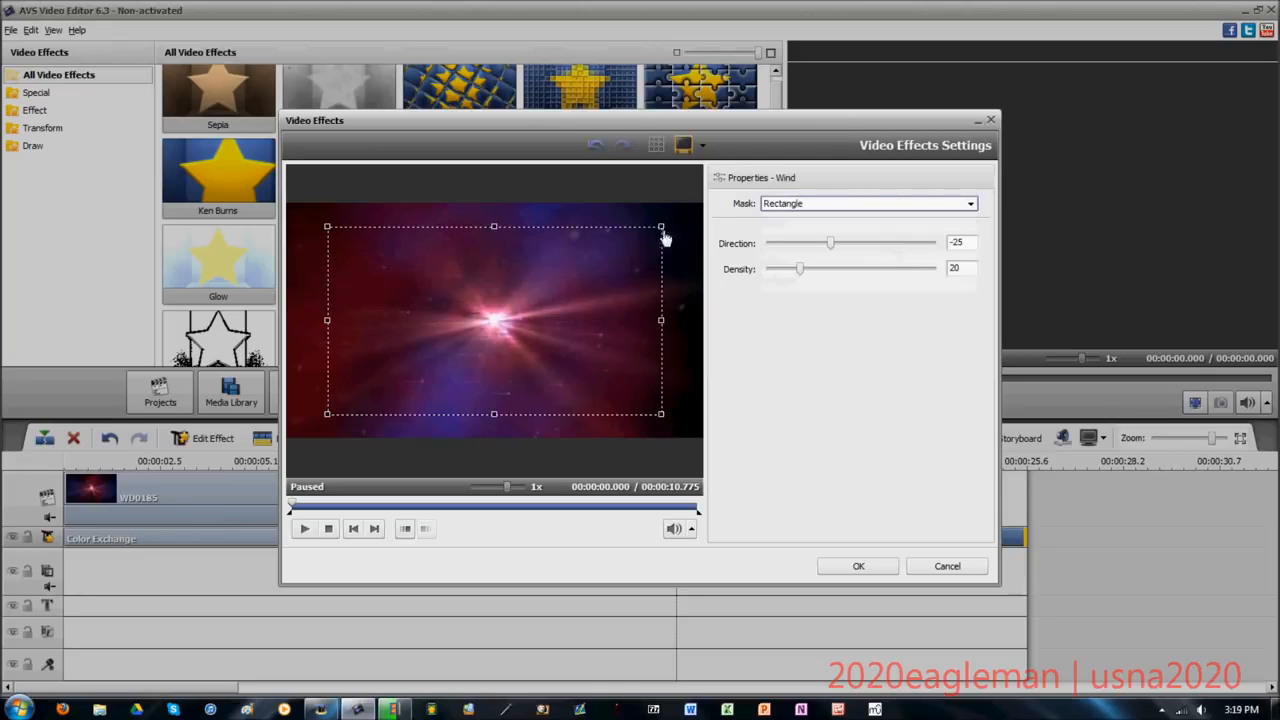
pyautogui.click(862, 204)
pyautogui.click(850, 268)
pyautogui.click(862, 204)
pyautogui.click(850, 280)
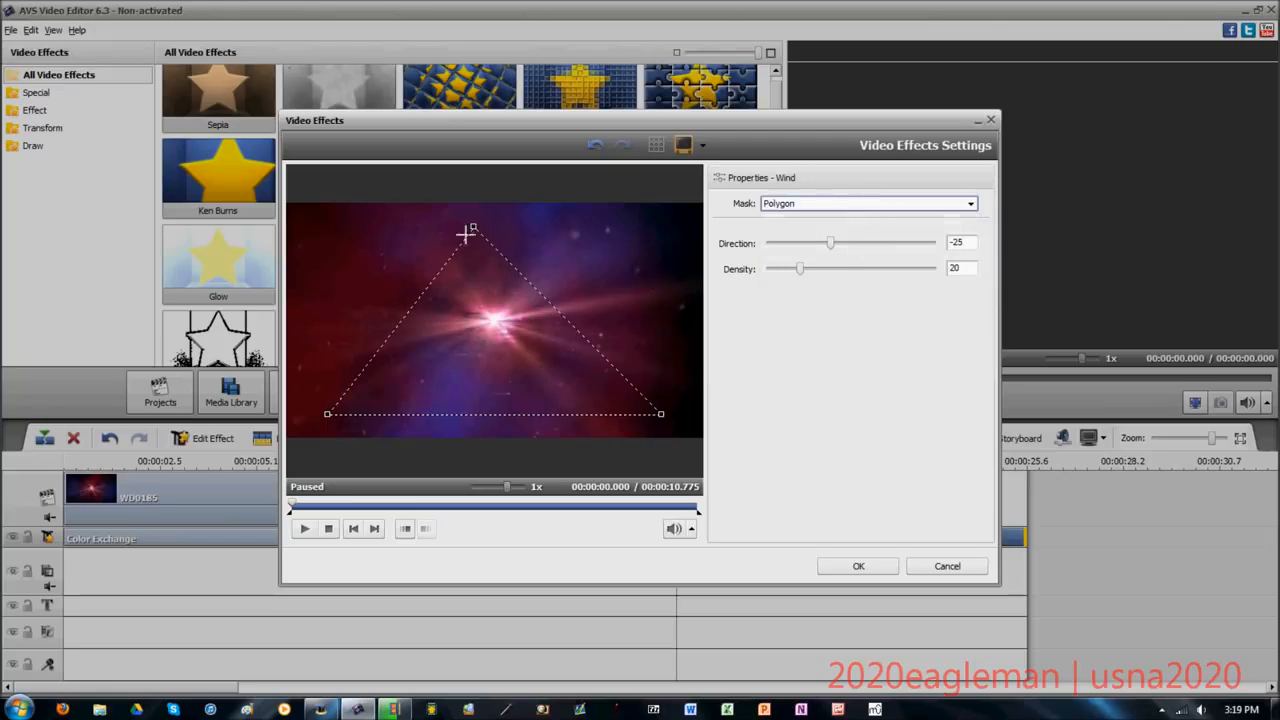
# - Reshape the polygon mask into an irregular outline around the bright star center by moving its corner and edge points
pyautogui.moveTo(473, 228); pyautogui.dragTo(402, 245)
pyautogui.moveTo(475, 413); pyautogui.dragTo(440, 272)
pyautogui.moveTo(549, 302); pyautogui.dragTo(601, 274)
pyautogui.moveTo(550, 342); pyautogui.dragTo(495, 374)
pyautogui.moveTo(364, 330); pyautogui.dragTo(428, 382)
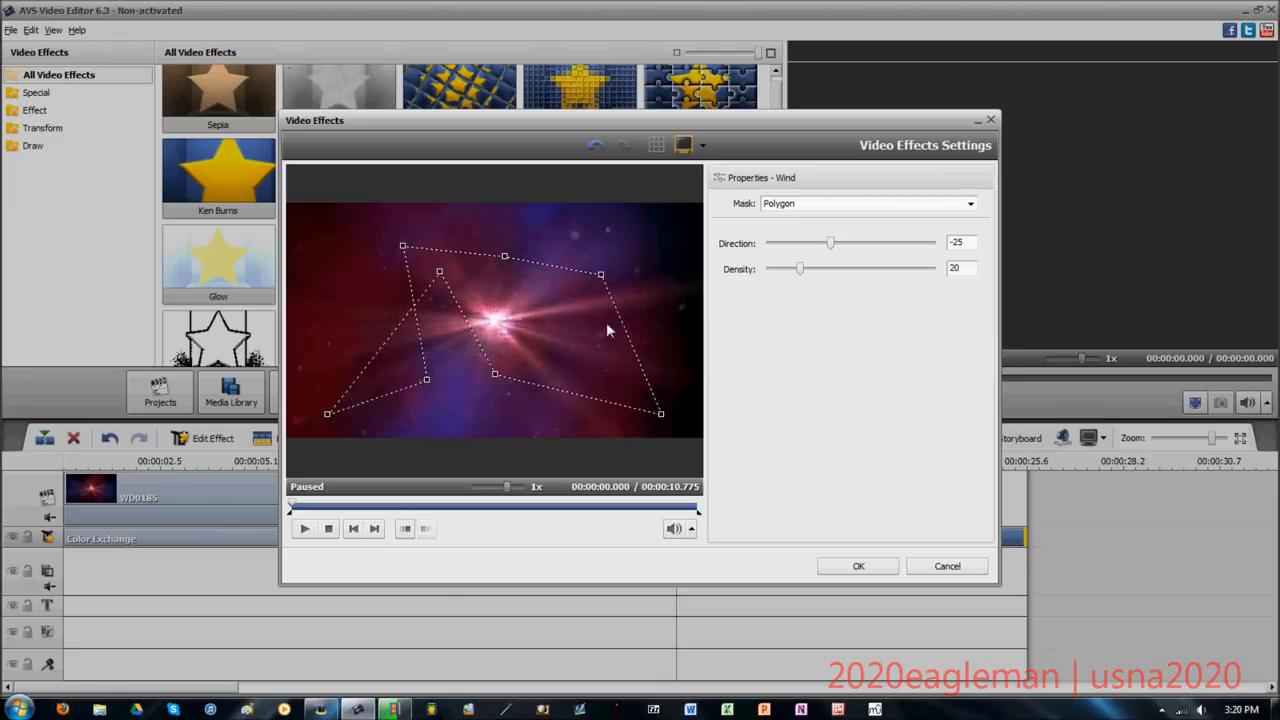
# - Set the Wind effect's direction to -100 and density to 100, and apply the settings
pyautogui.moveTo(835, 247); pyautogui.dragTo(642, 287)
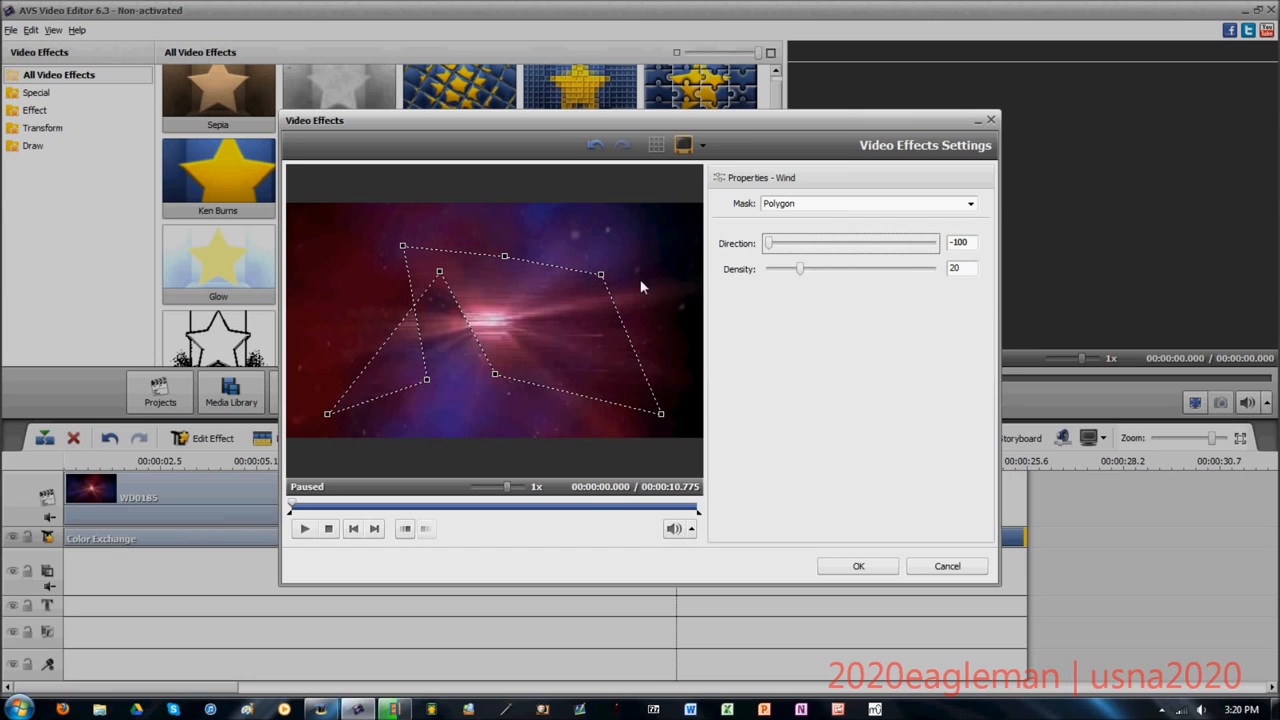
pyautogui.moveTo(815, 268); pyautogui.dragTo(1023, 315)
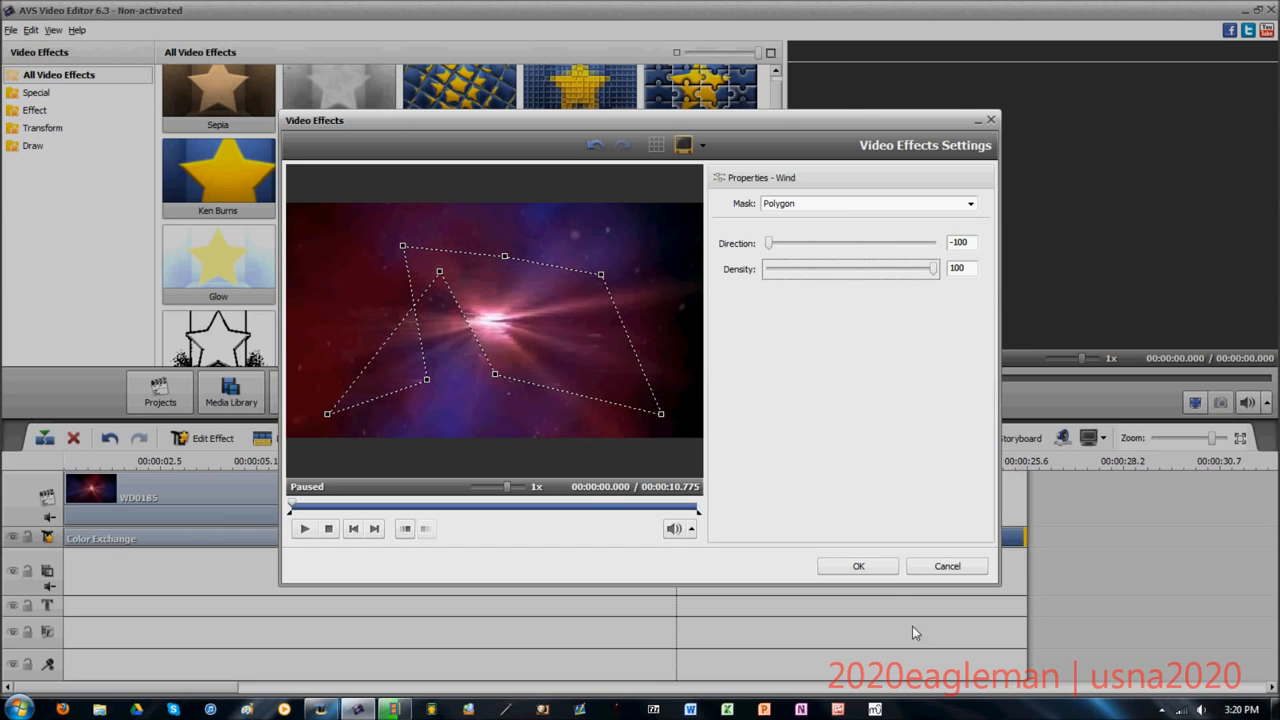
pyautogui.click(858, 566)
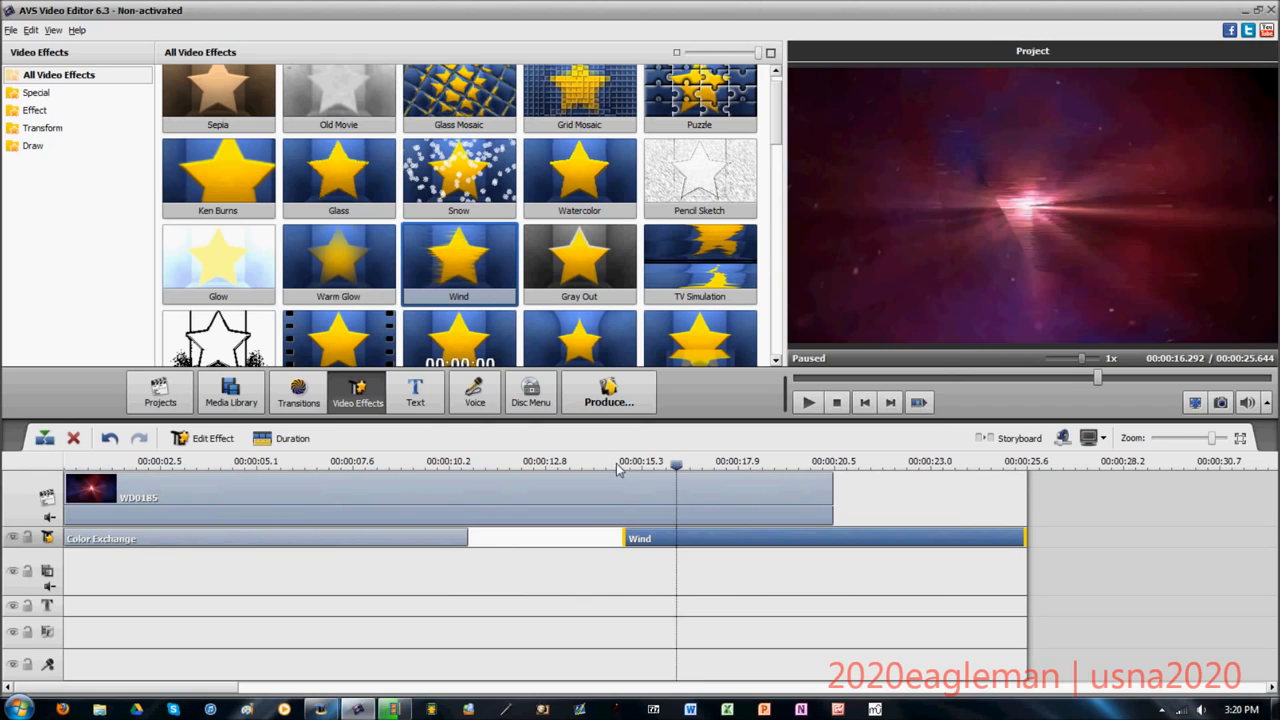
# - Preview the Wind effect and move it so it starts directly at the end of the Color Exchange effect
pyautogui.click(617, 465)
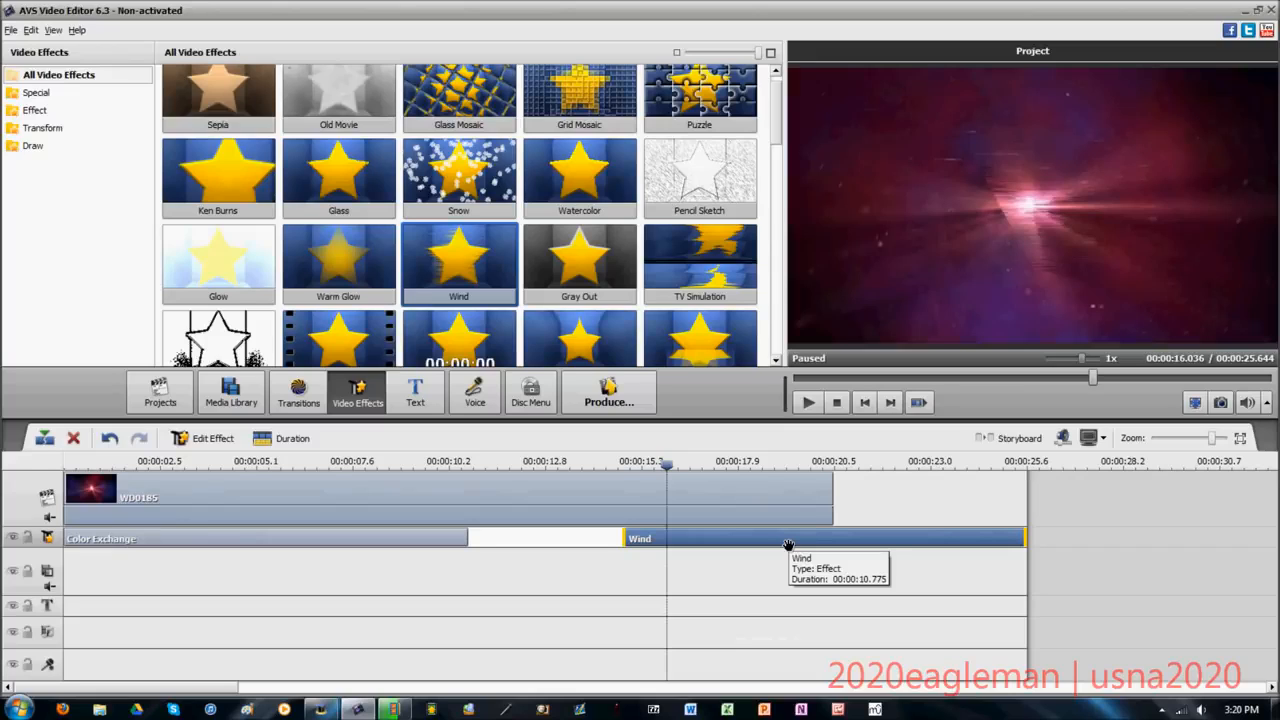
pyautogui.moveTo(786, 541); pyautogui.dragTo(618, 528)
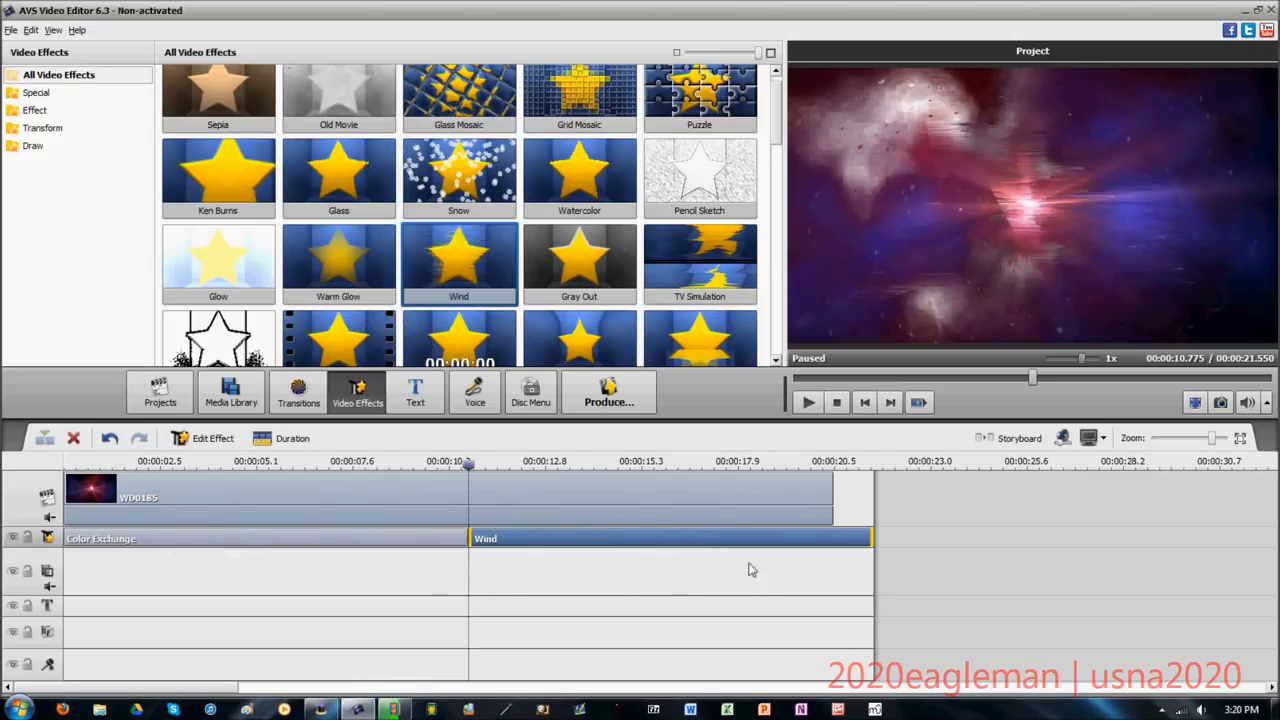
# - Add a second video effects line, place the Gray Out effect on it near the clip's start, and preview it
pyautogui.rightClick(917, 547)
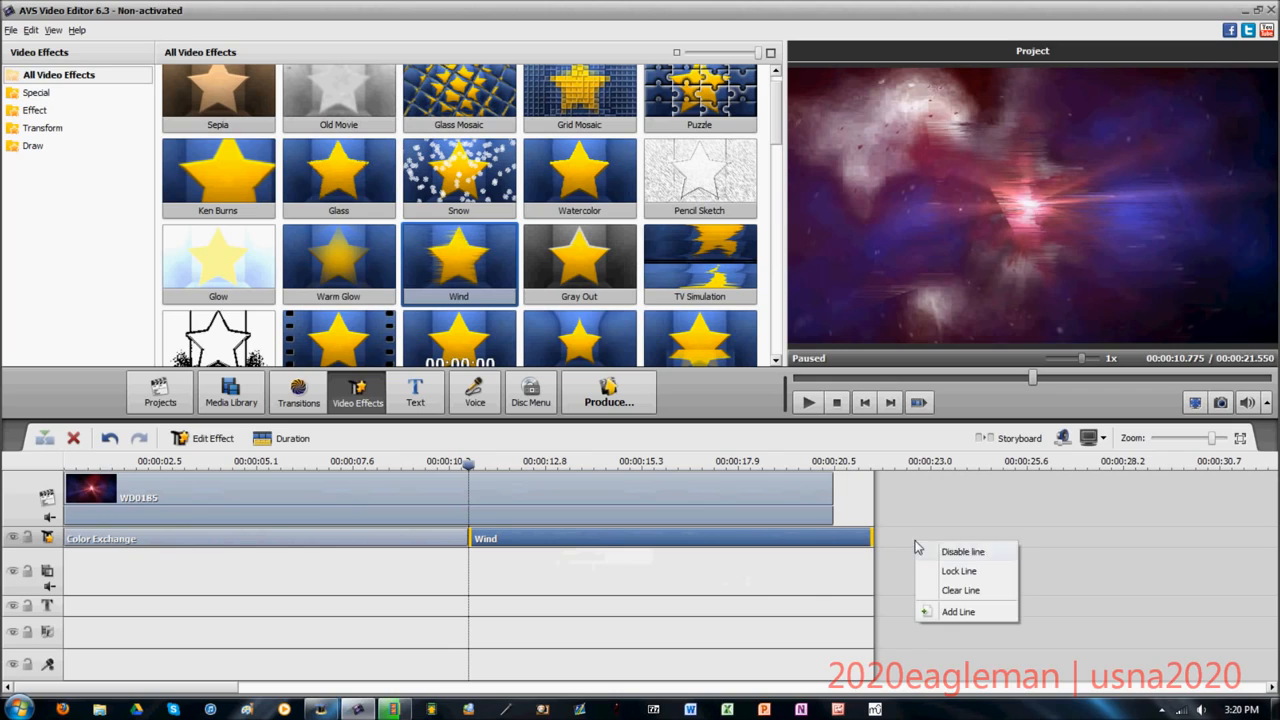
pyautogui.click(955, 611)
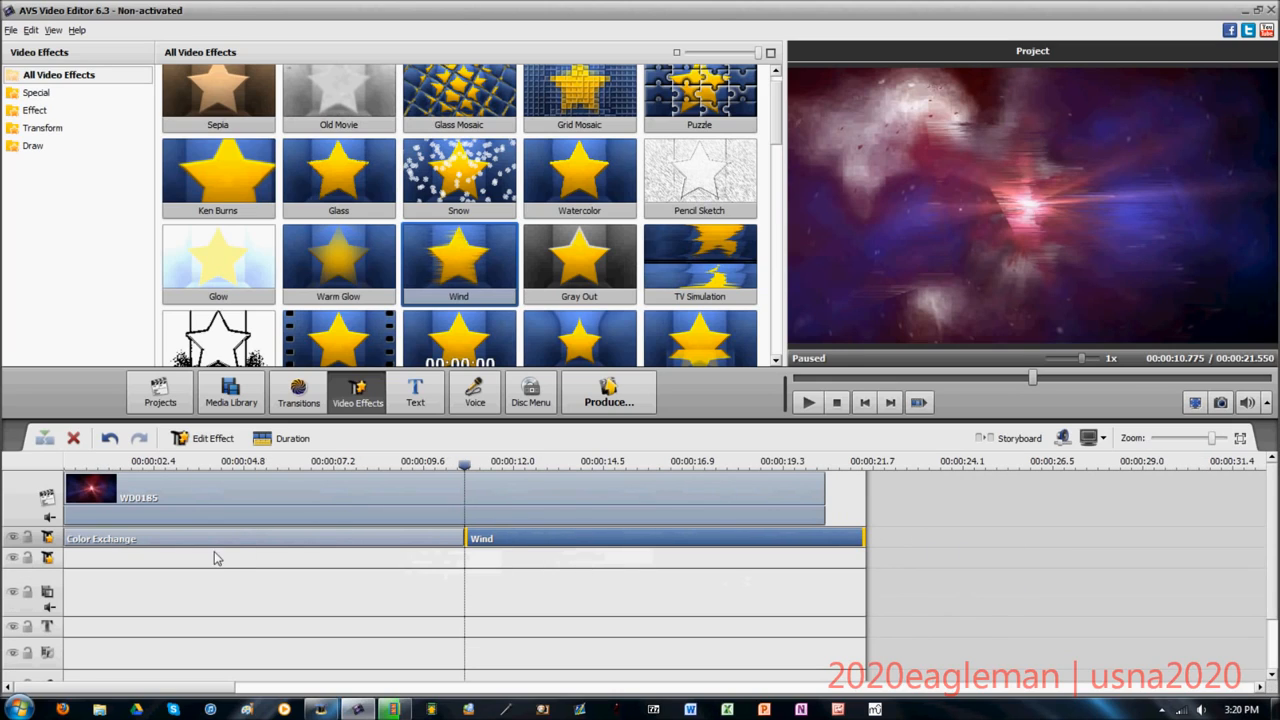
pyautogui.moveTo(527, 270); pyautogui.dragTo(94, 560)
pyautogui.click(135, 464)
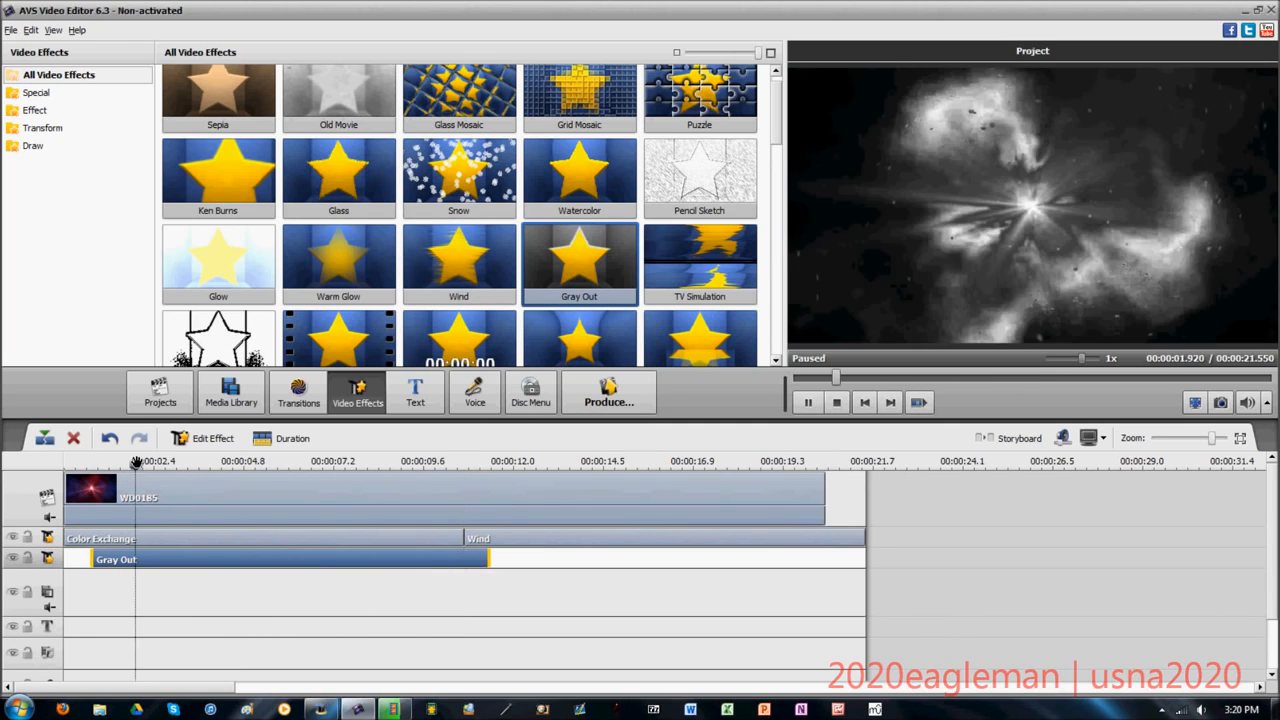
pyautogui.press('space')
pyautogui.press('space')
# - Shift Gray Out slightly earlier and move Color Exchange onto the second effects line directly after it
pyautogui.moveTo(407, 563)
pyautogui.mouseDown()
pyautogui.moveTo(523, 560)
pyautogui.moveTo(398, 560)
pyautogui.mouseUp()
pyautogui.click(421, 534)
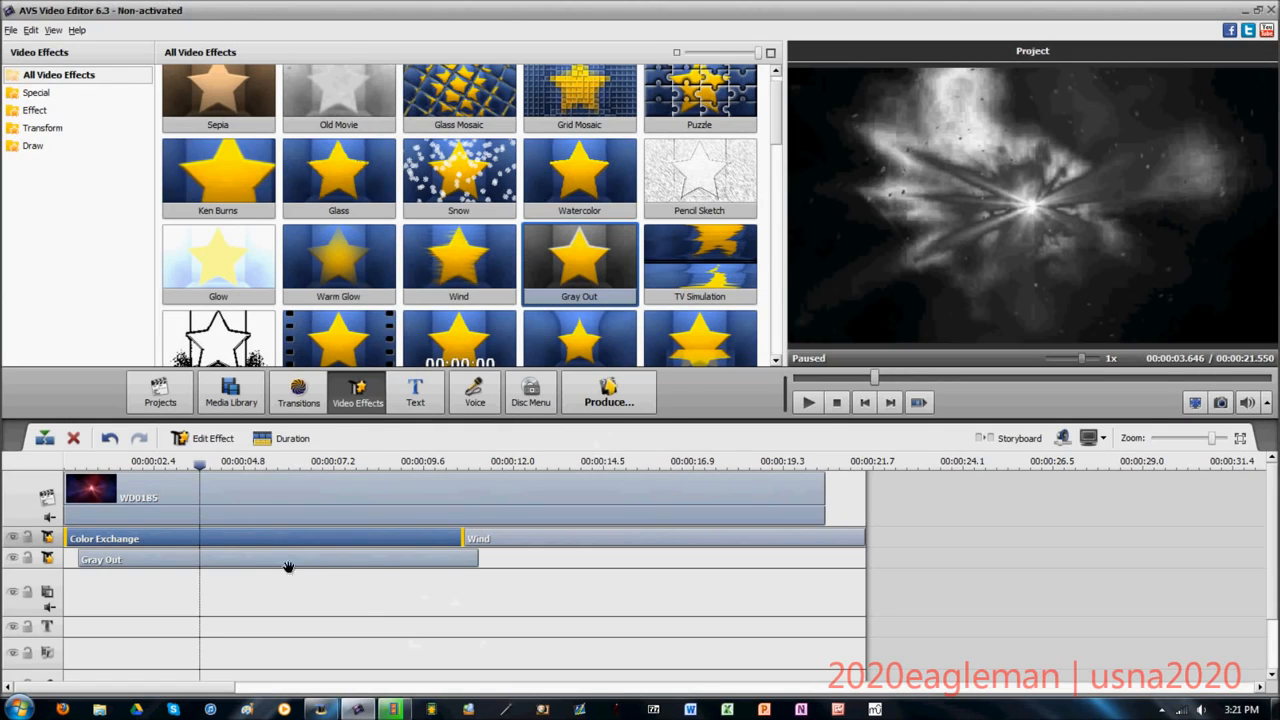
pyautogui.moveTo(289, 540); pyautogui.dragTo(655, 563)
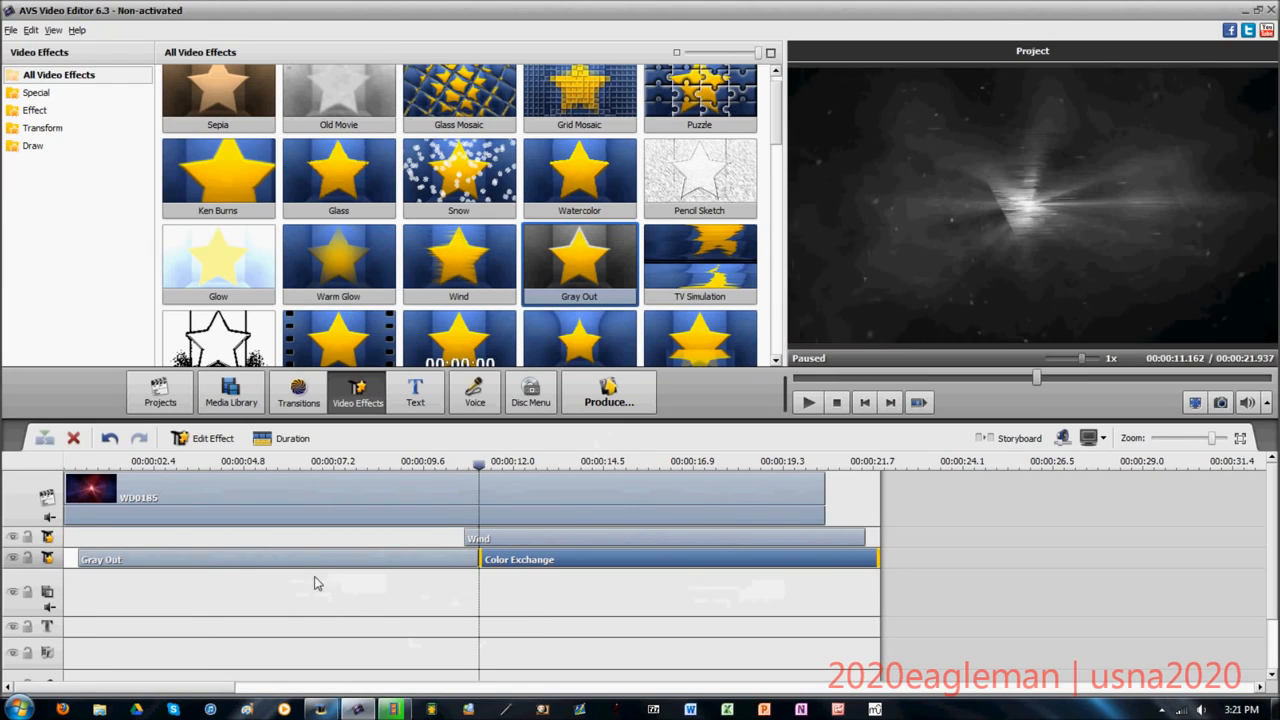
# - Set the Gray Out effect's color to the dark red sampled above the bright star and its filter to 2
pyautogui.rightClick(284, 553)
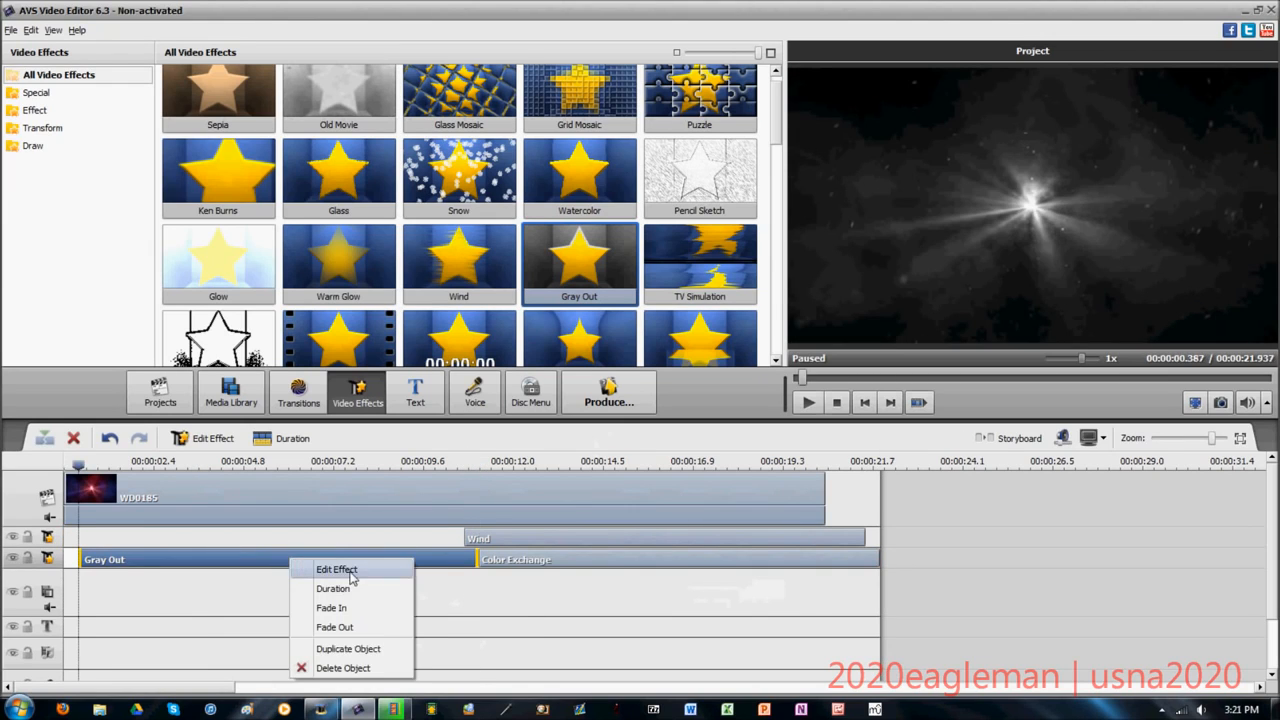
pyautogui.click(348, 569)
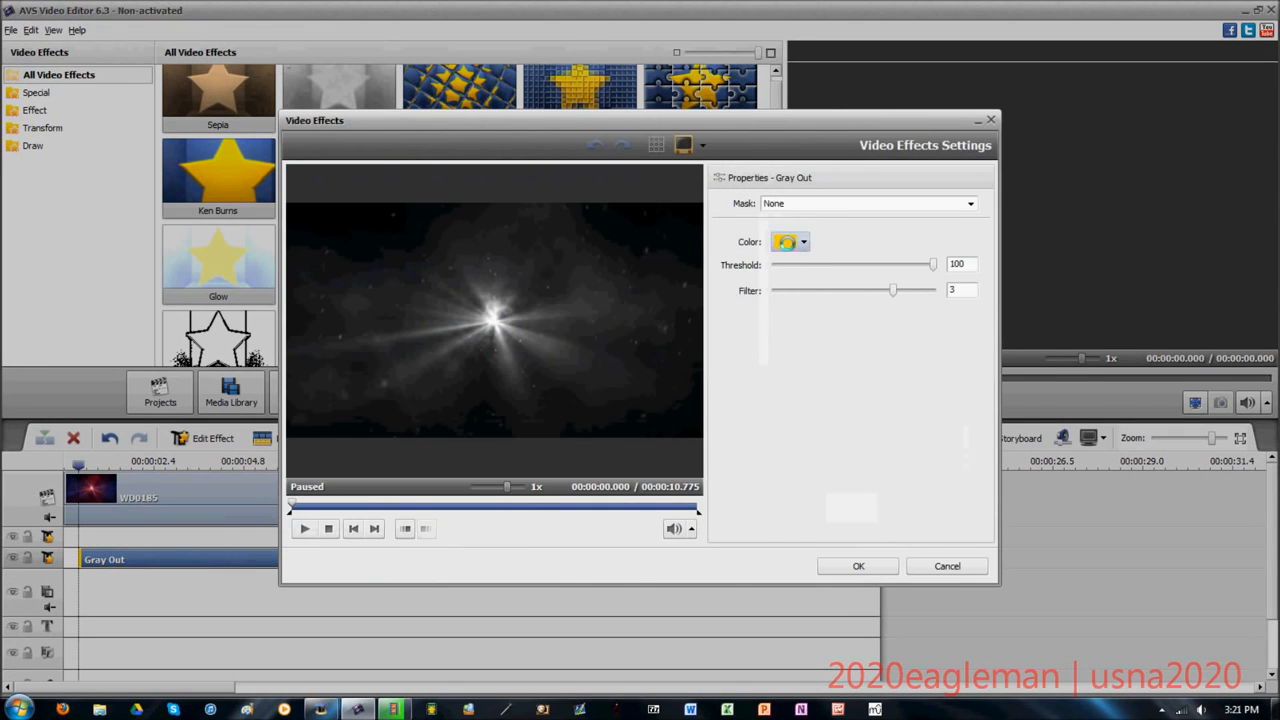
pyautogui.click(787, 242)
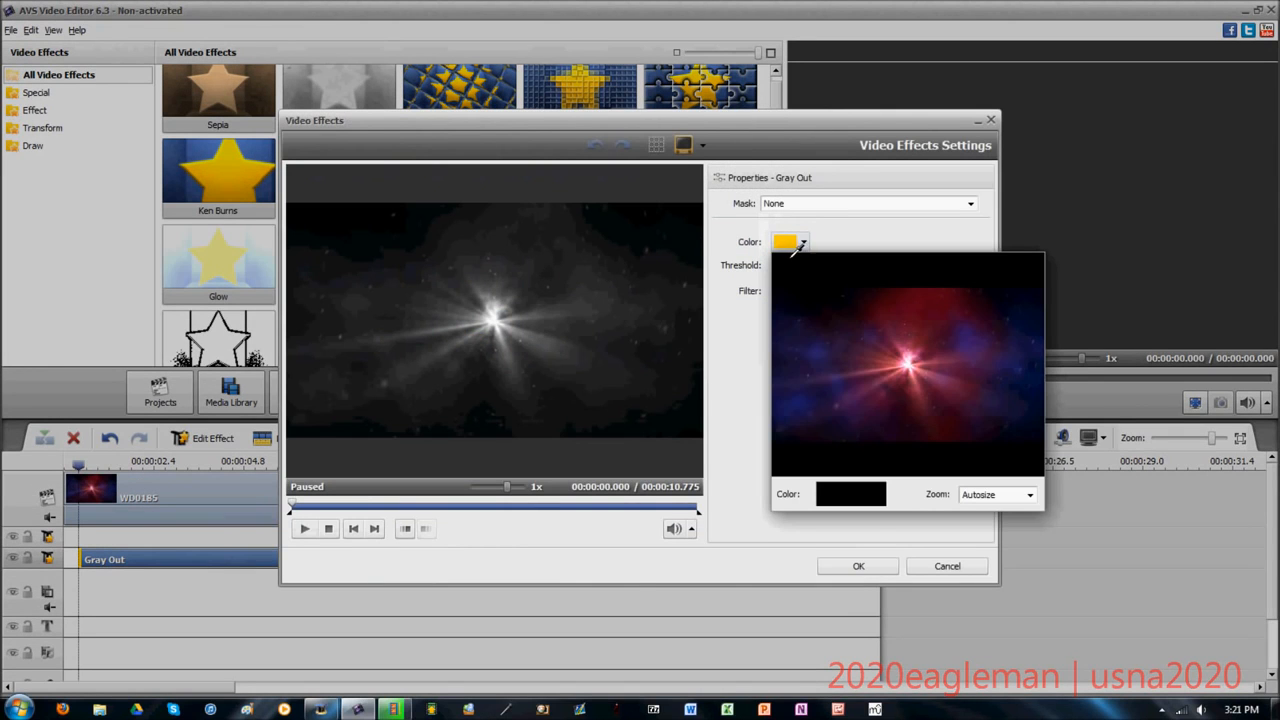
pyautogui.click(907, 306)
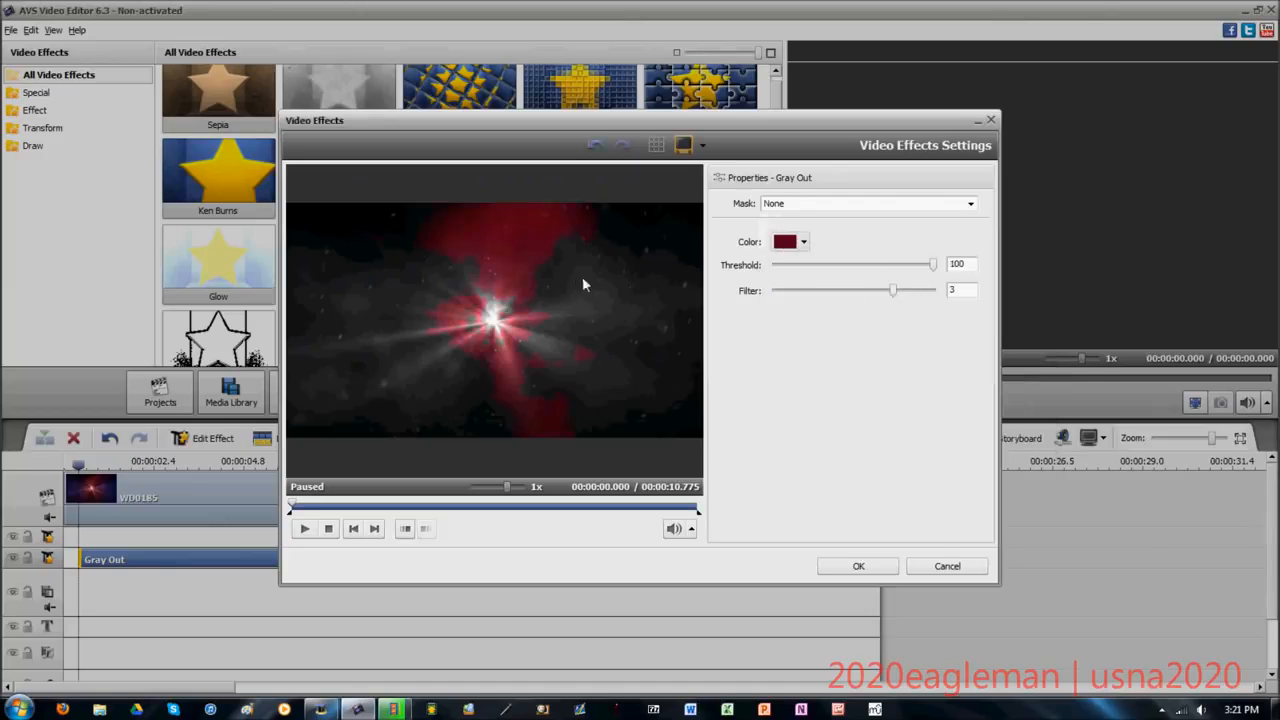
pyautogui.moveTo(896, 297); pyautogui.dragTo(834, 300)
pyautogui.click(936, 268)
# - Apply a Rectangle mask to Gray Out, shrunk and repositioned around the bright star, and preview the effect in the project
pyautogui.click(910, 204)
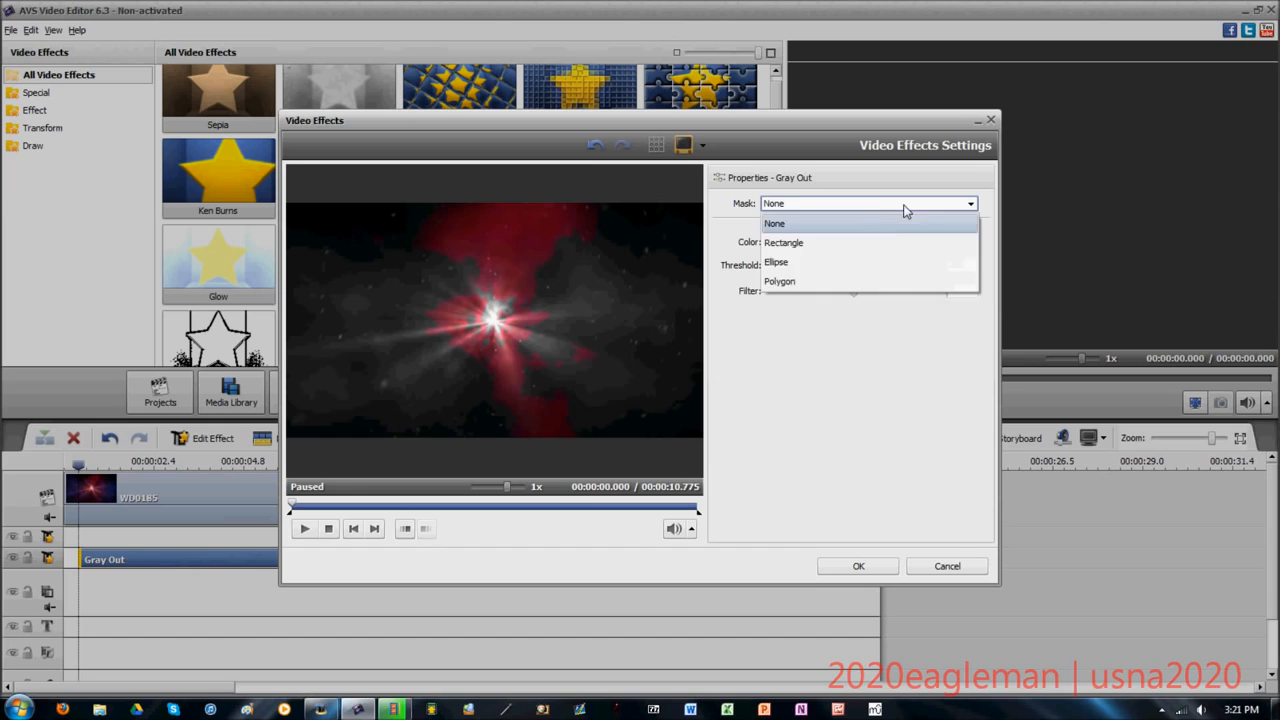
pyautogui.click(883, 248)
pyautogui.moveTo(530, 294); pyautogui.dragTo(533, 273)
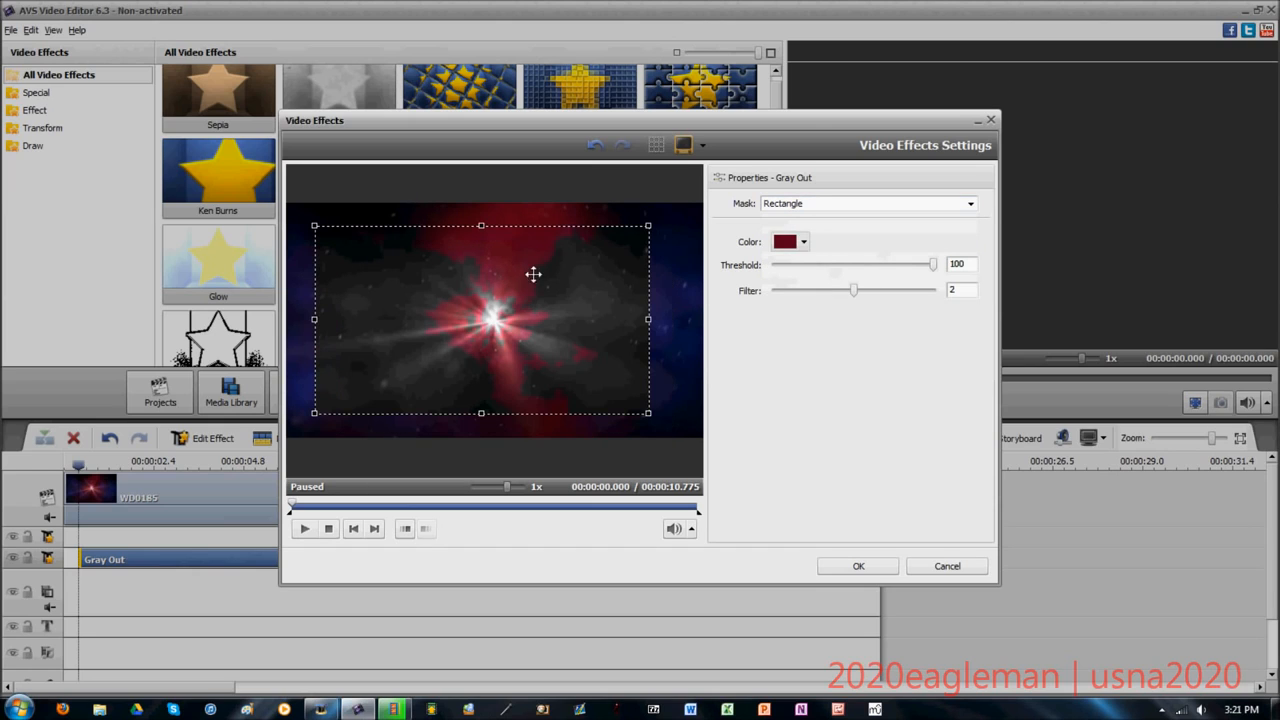
pyautogui.moveTo(628, 242); pyautogui.dragTo(570, 299)
pyautogui.moveTo(491, 320); pyautogui.dragTo(554, 286)
pyautogui.click(858, 566)
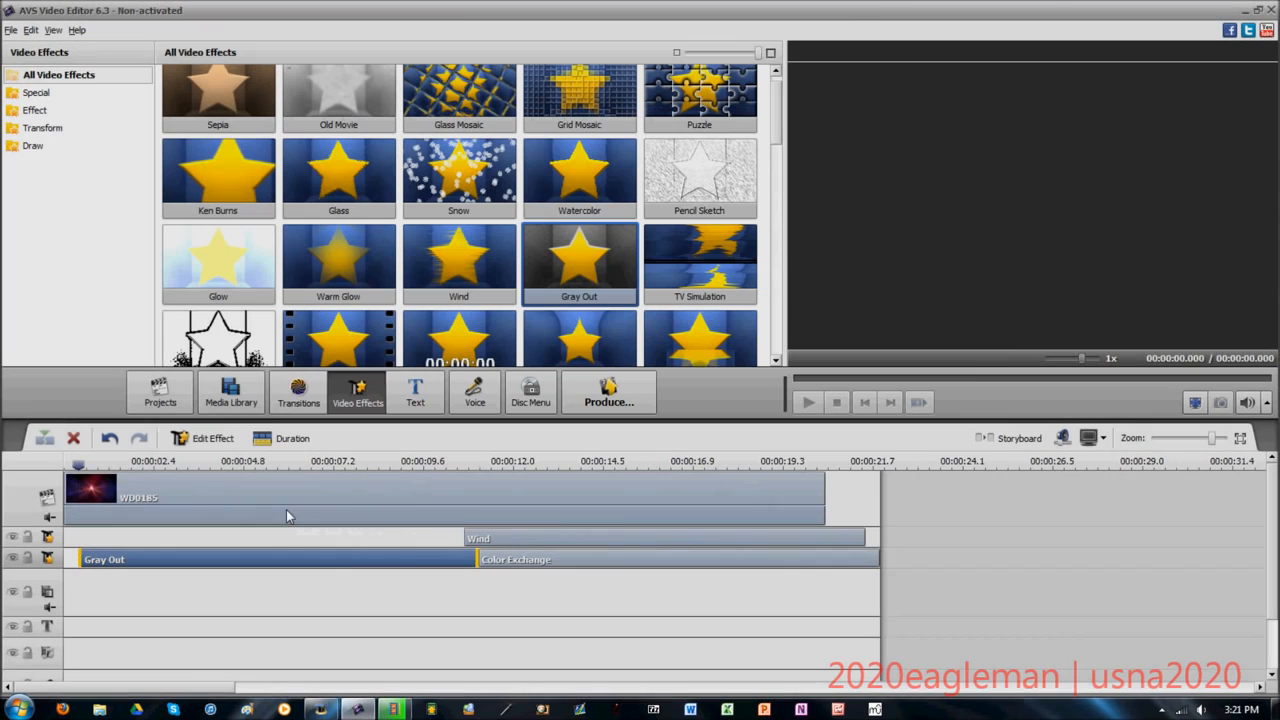
pyautogui.press('space')
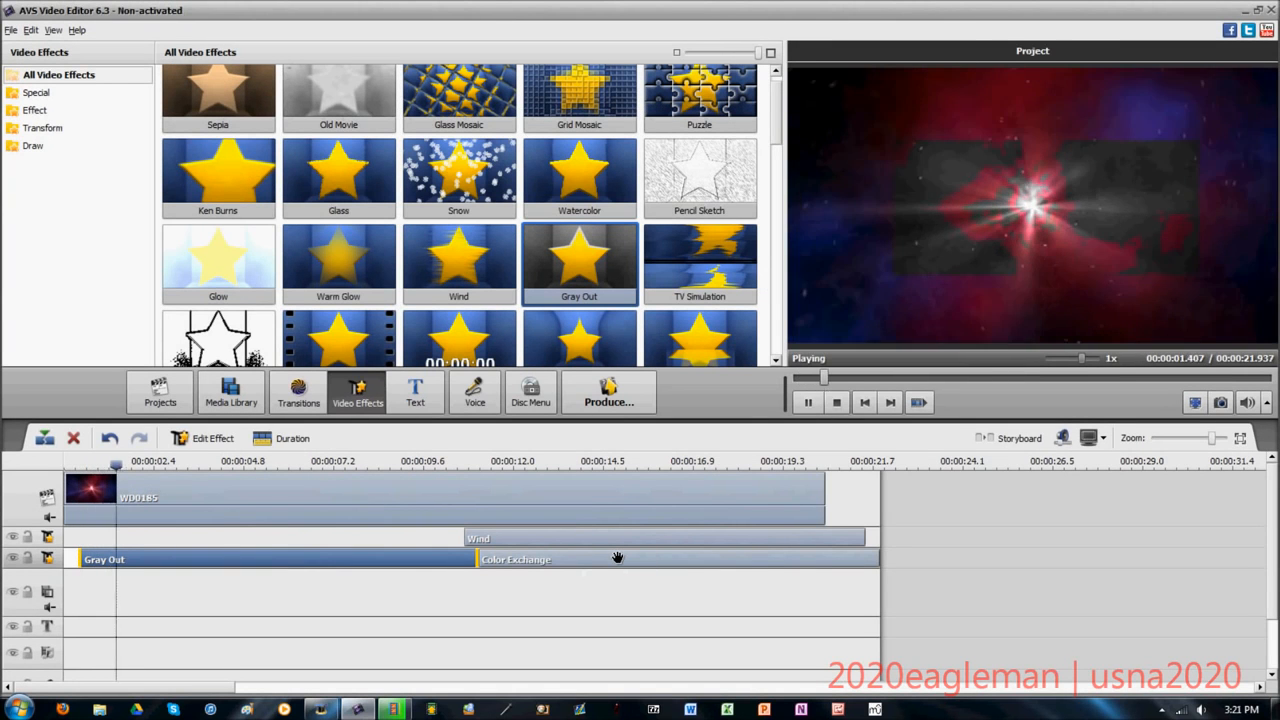
pyautogui.press('space')
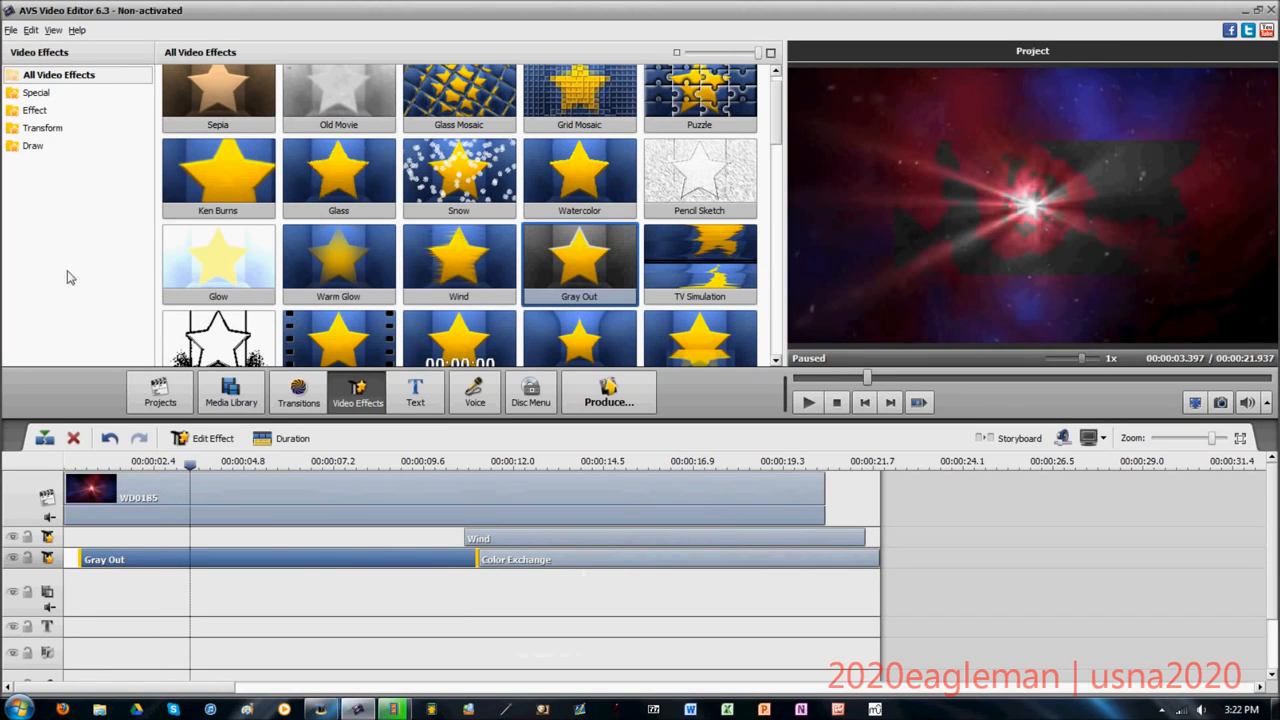
# - Delete the Color Exchange, Wind and Gray Out effects from the timeline
pyautogui.click(222, 183)
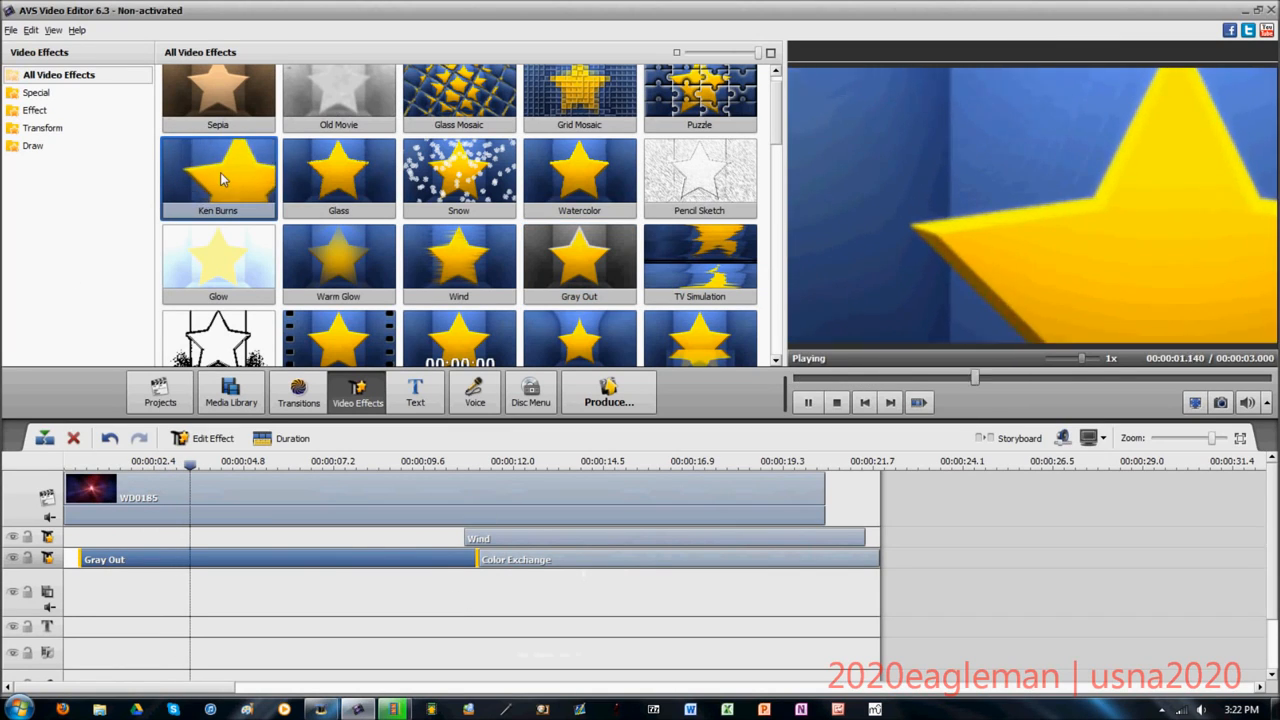
pyautogui.click(614, 559)
pyautogui.press('Delete')
pyautogui.click(583, 541)
pyautogui.press('Delete')
pyautogui.click(433, 559)
pyautogui.press('Delete')
# - Place the Ken Burns effect on the first effects line at about 8.5 s and center its green start frame on the star
pyautogui.moveTo(218, 177); pyautogui.dragTo(383, 538)
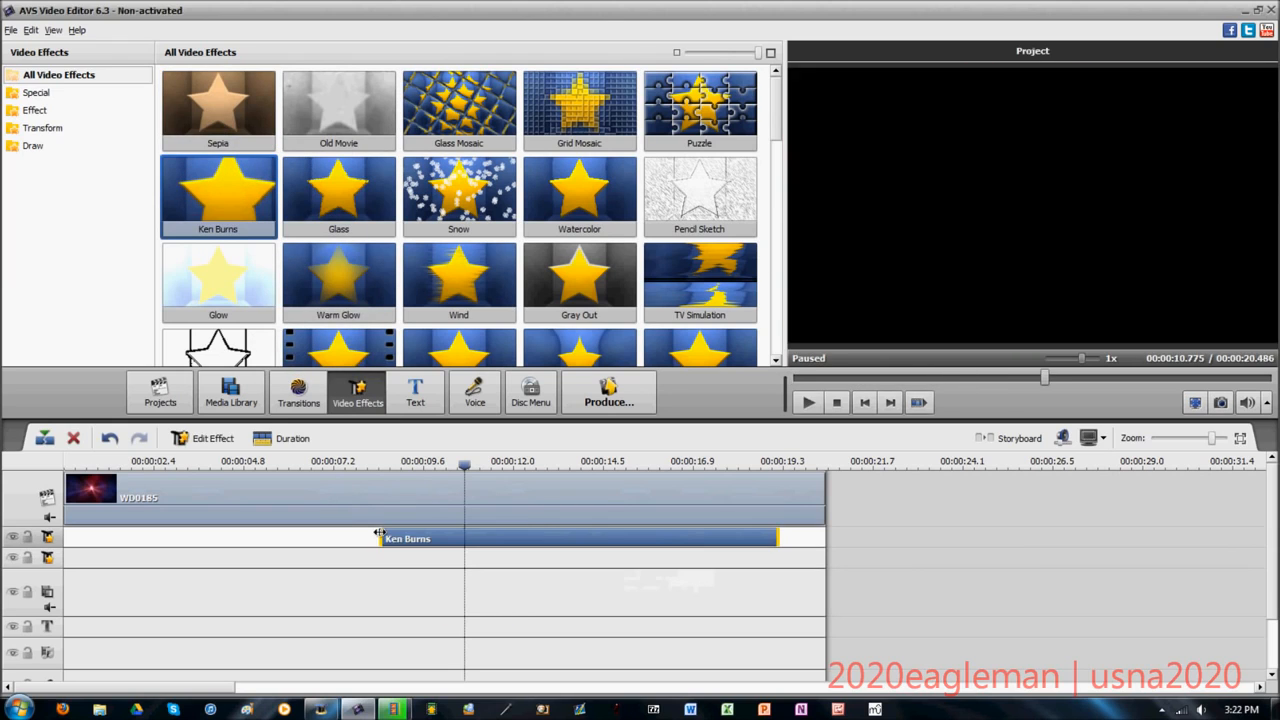
pyautogui.rightClick(555, 543)
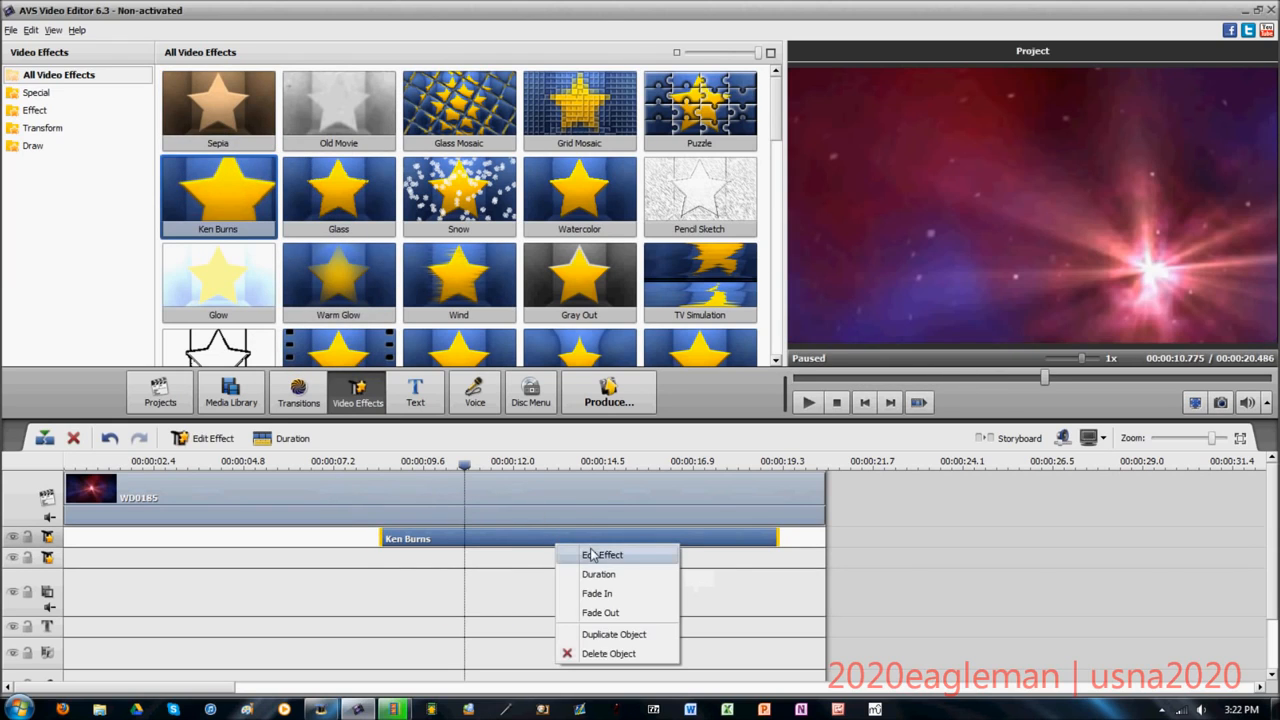
pyautogui.click(591, 555)
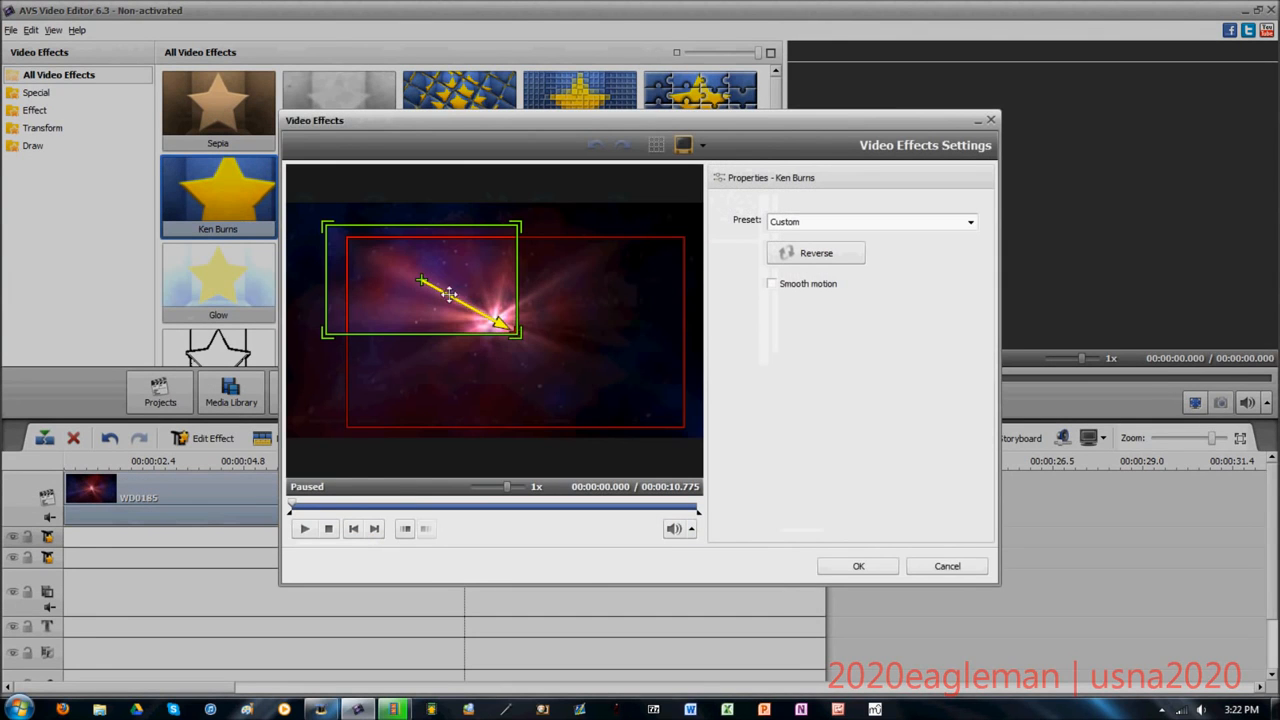
pyautogui.moveTo(449, 294); pyautogui.dragTo(497, 323)
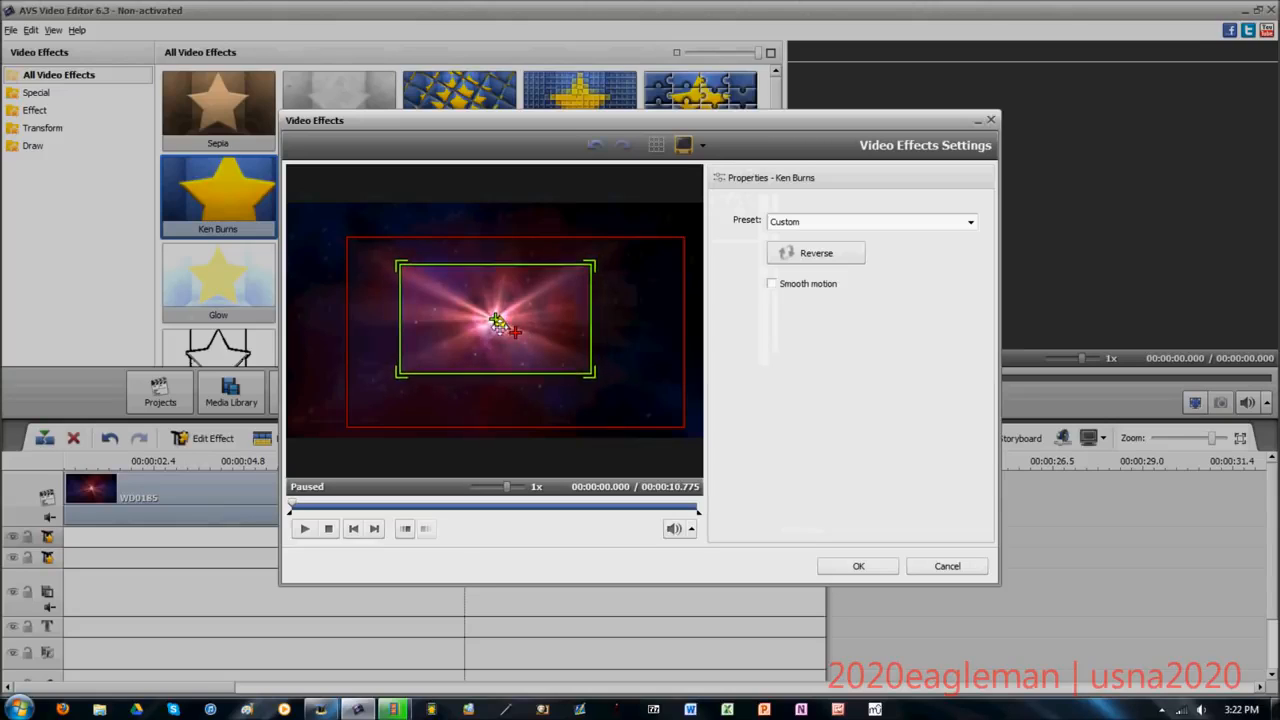
# - Resize the red Ken Burns end frame so it is centered on the star and larger than the green frame
pyautogui.moveTo(683, 240); pyautogui.dragTo(706, 219)
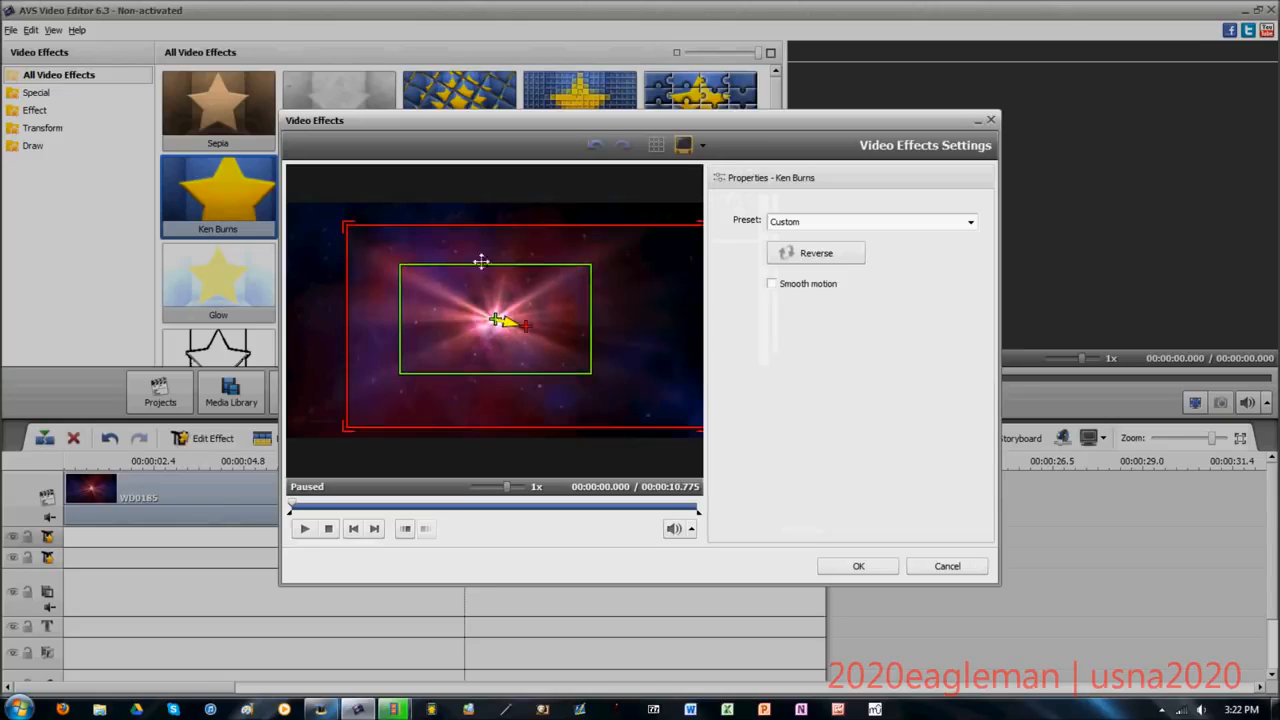
pyautogui.moveTo(357, 235); pyautogui.dragTo(322, 214)
pyautogui.moveTo(306, 430)
pyautogui.mouseDown()
pyautogui.moveTo(289, 431)
pyautogui.moveTo(289, 445)
pyautogui.mouseUp()
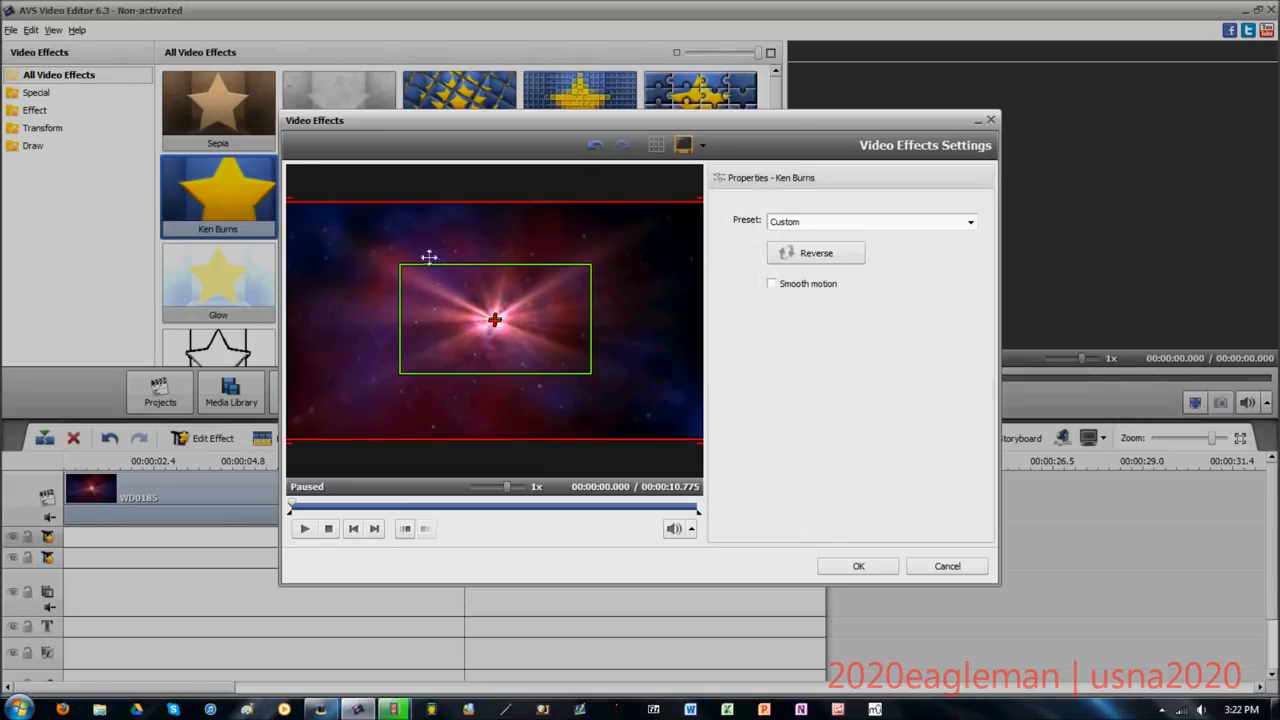
pyautogui.moveTo(292, 206); pyautogui.dragTo(374, 261)
pyautogui.moveTo(616, 360); pyautogui.dragTo(575, 333)
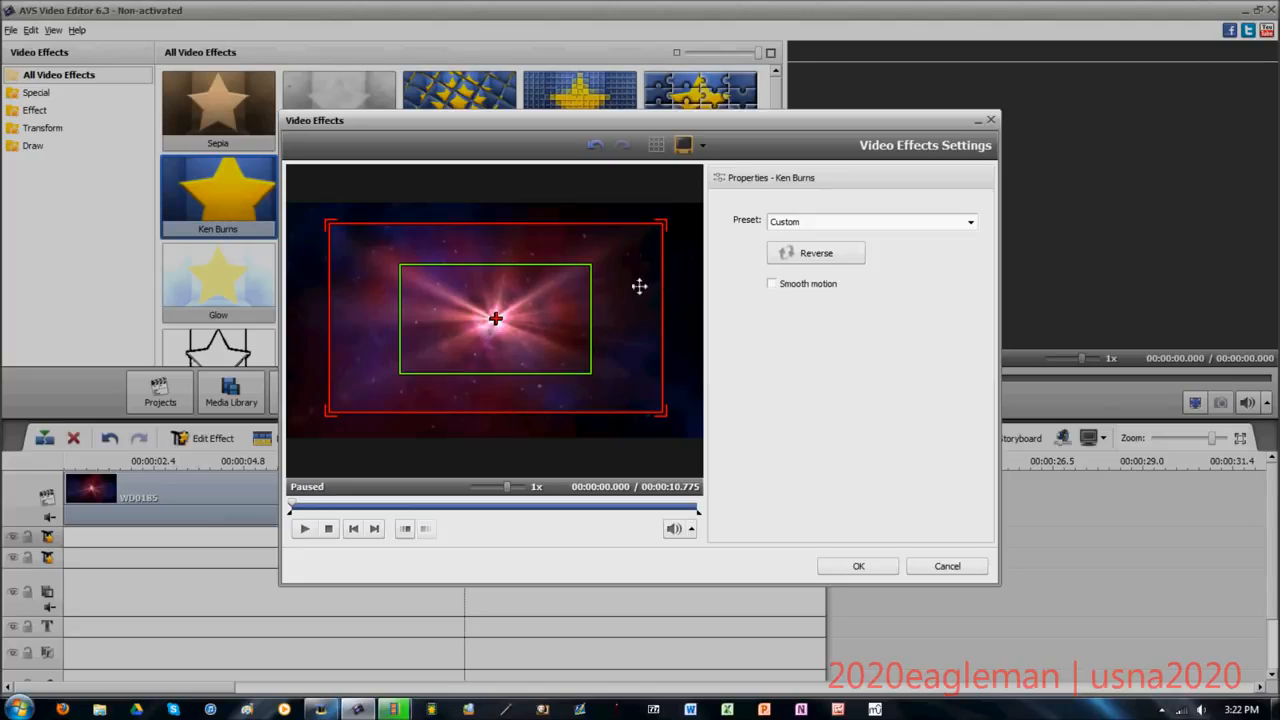
# - Reverse the Ken Burns motion, shrink the red end frame tightly around the star's center, and apply the settings
pyautogui.click(818, 224)
pyautogui.click(728, 246)
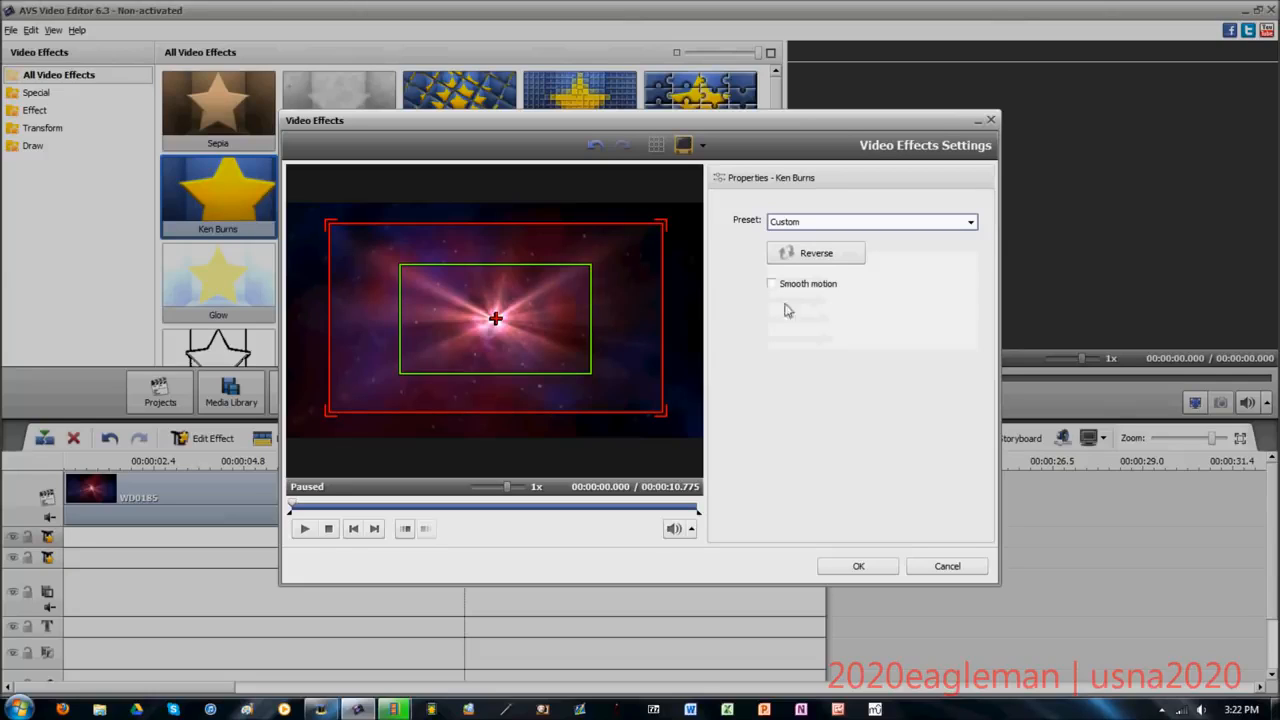
pyautogui.click(825, 256)
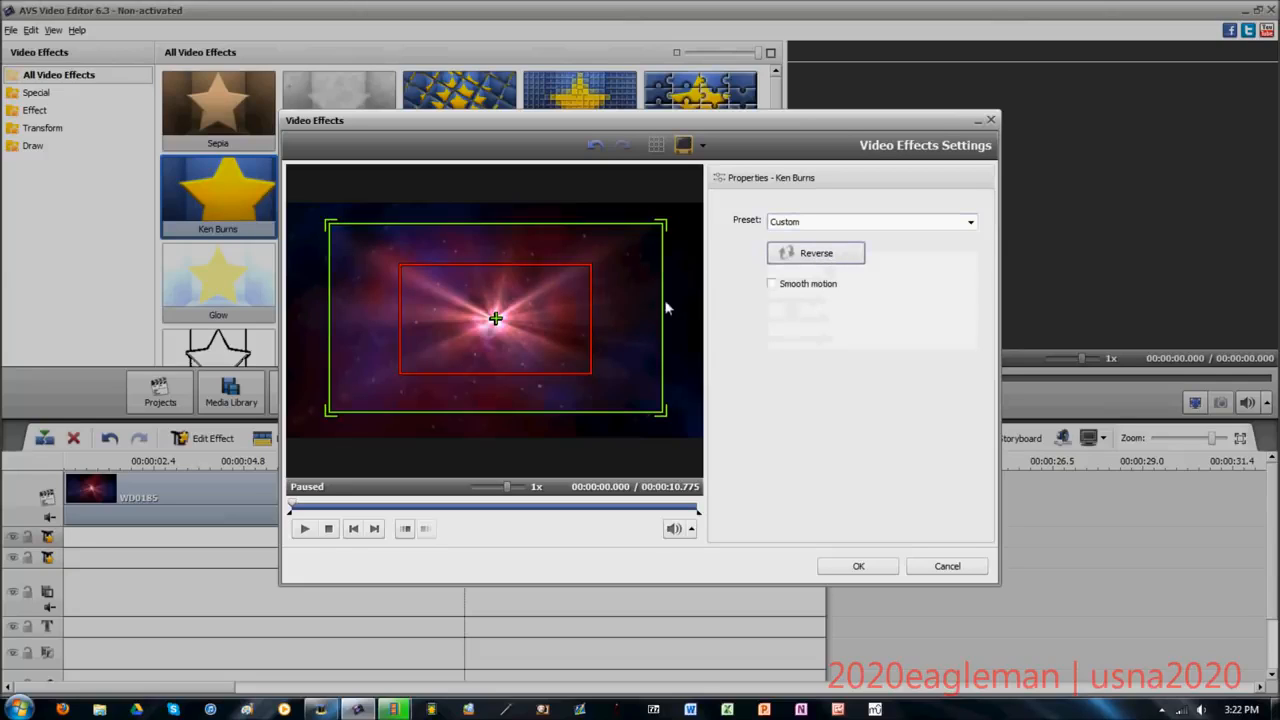
pyautogui.click(553, 316)
pyautogui.moveTo(594, 381); pyautogui.dragTo(557, 366)
pyautogui.moveTo(494, 320); pyautogui.dragTo(491, 303)
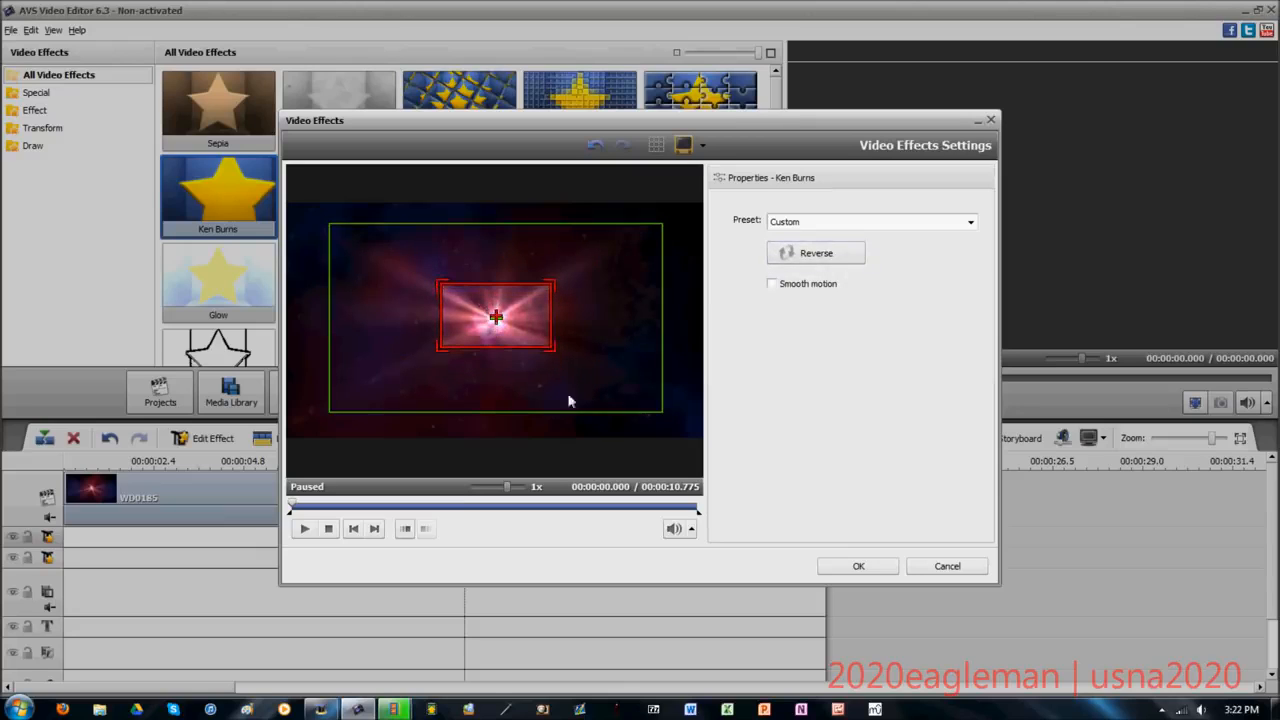
pyautogui.click(859, 566)
# - Shorten the Ken Burns effect to end just before the 12.0 s mark and preview its zoom
pyautogui.click(808, 404)
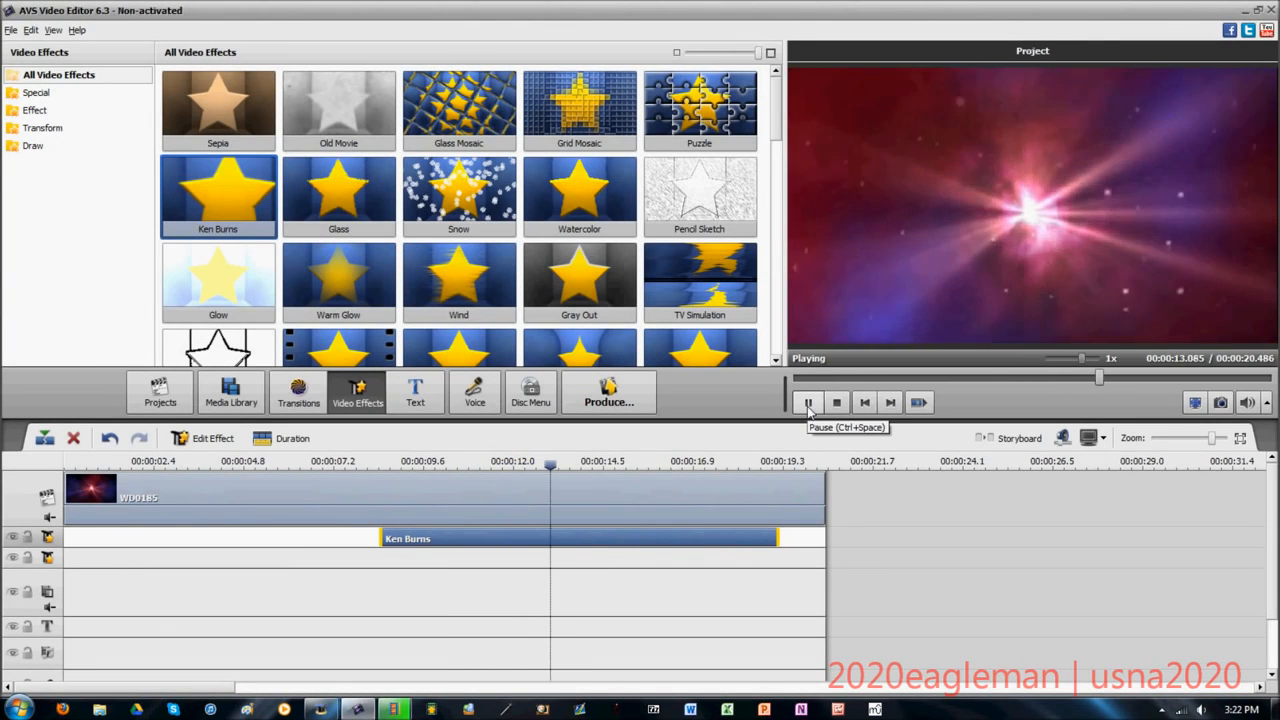
pyautogui.click(808, 404)
pyautogui.moveTo(783, 532); pyautogui.dragTo(490, 533)
pyautogui.click(370, 468)
pyautogui.press('space')
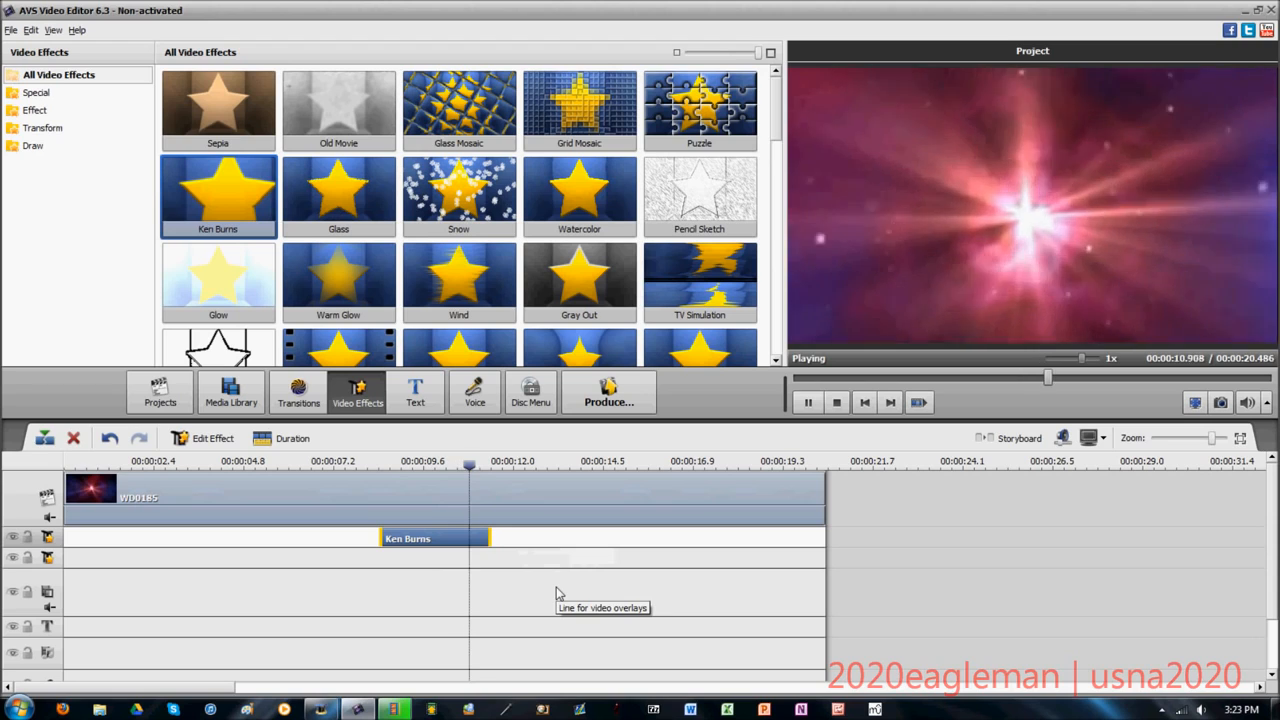
pyautogui.press('space')
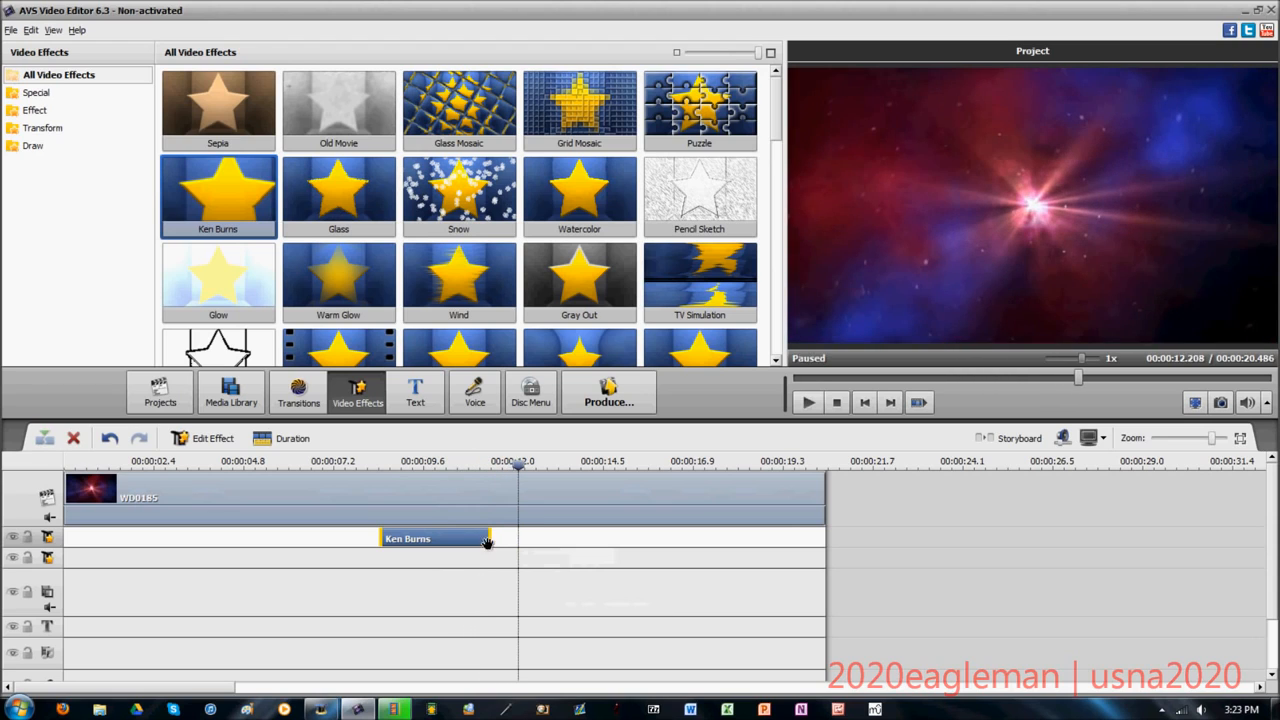
pyautogui.click(442, 463)
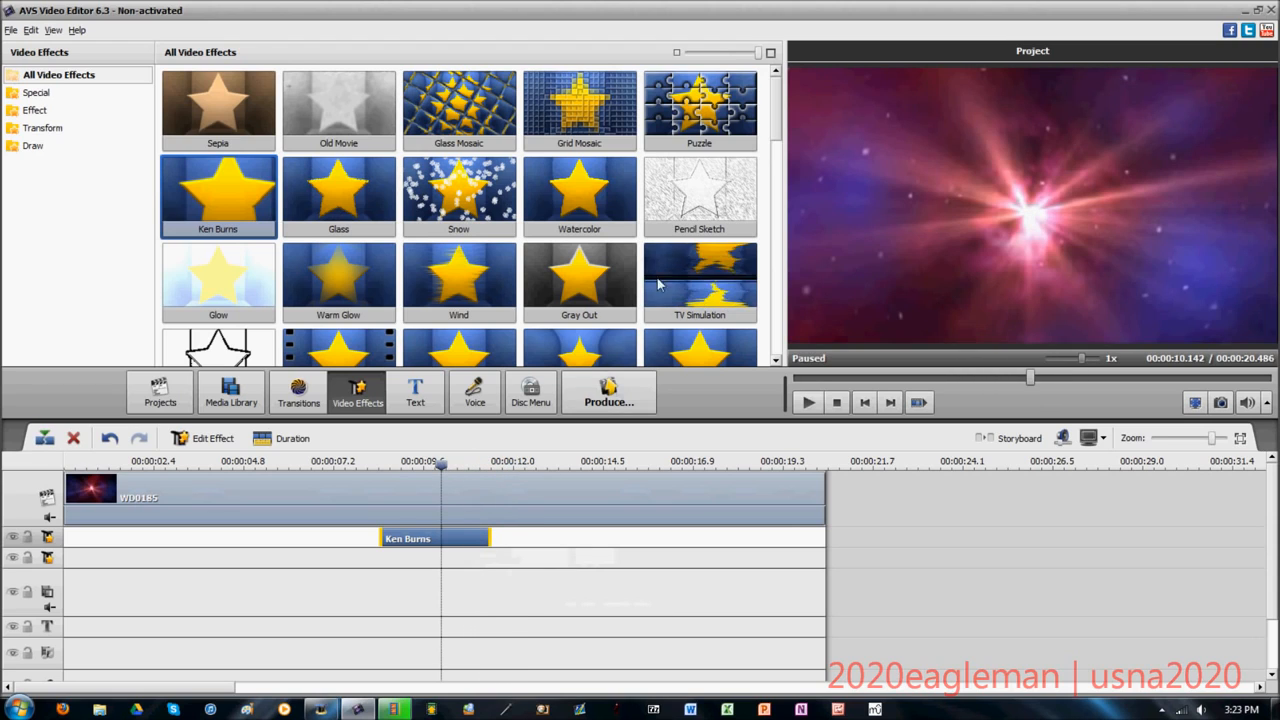
# - Add the Zoom effect from the Transform category to the first effects line at about 14.7 s
pyautogui.moveTo(778, 130); pyautogui.dragTo(761, 208)
pyautogui.click(46, 128)
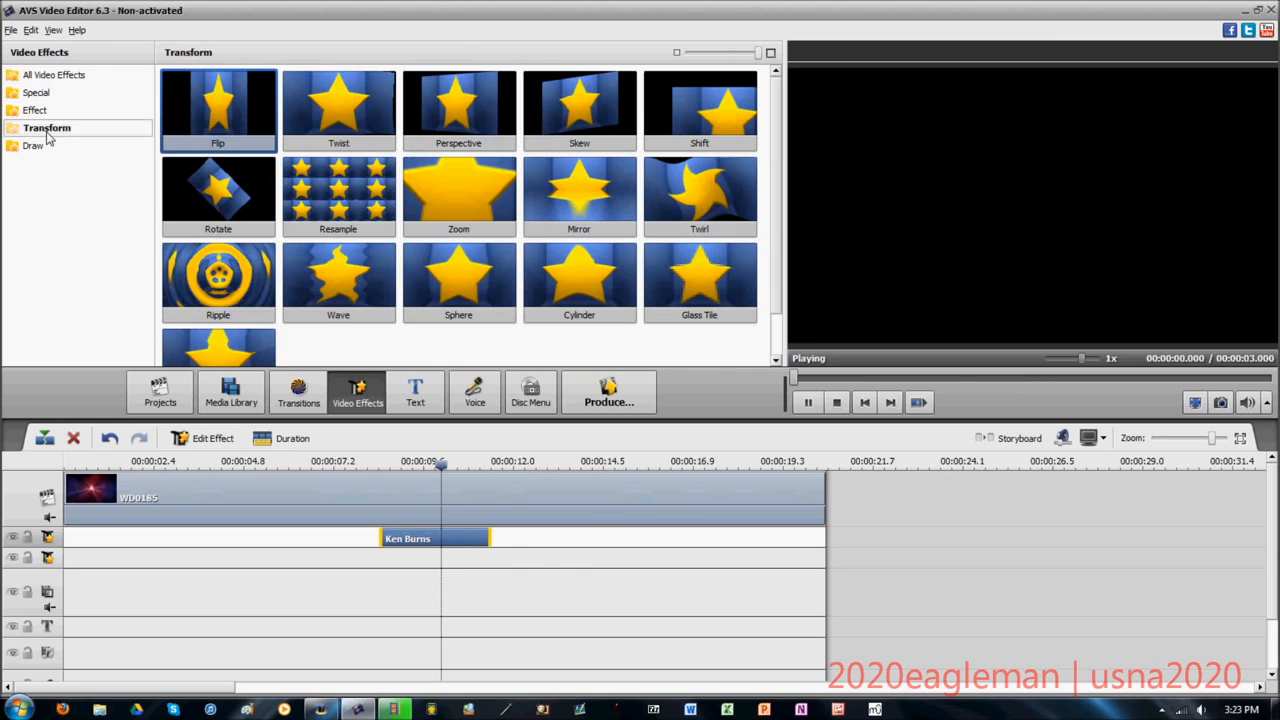
pyautogui.moveTo(407, 210); pyautogui.dragTo(614, 540)
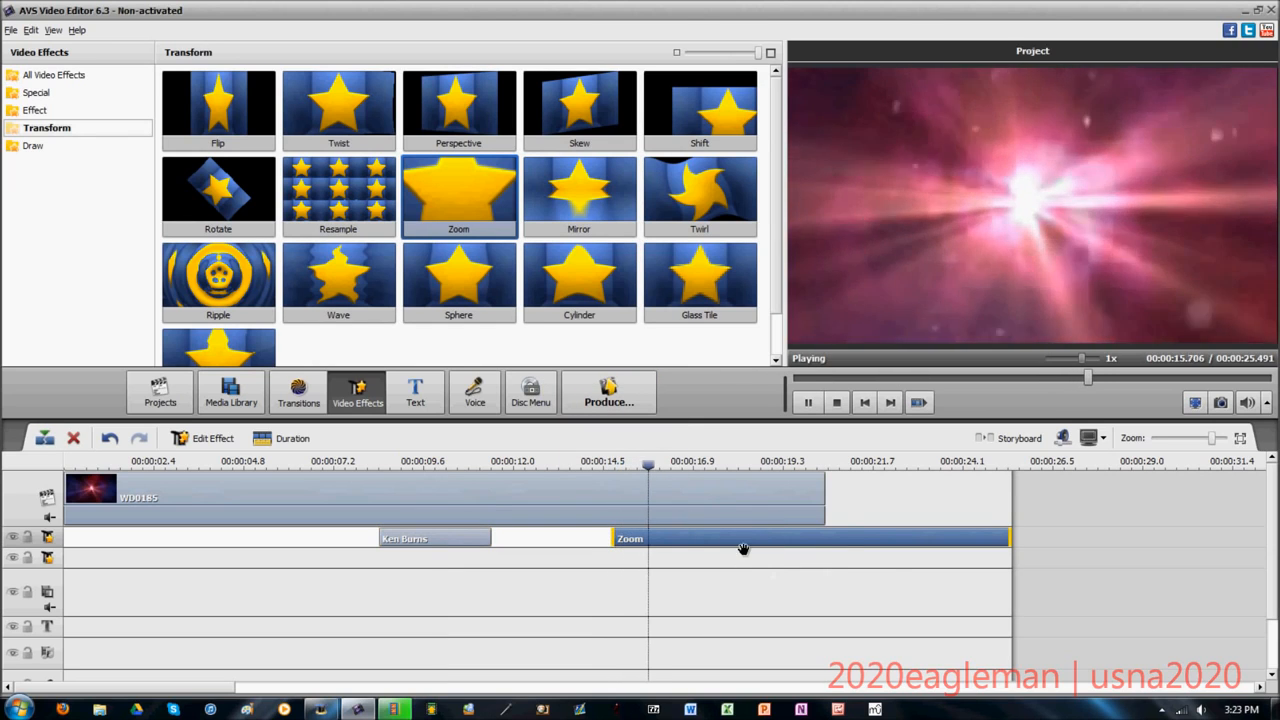
# - Apply a fade-in to the Zoom effect and preview its beginning, comparing it with the Ken Burns effect
pyautogui.click(425, 540)
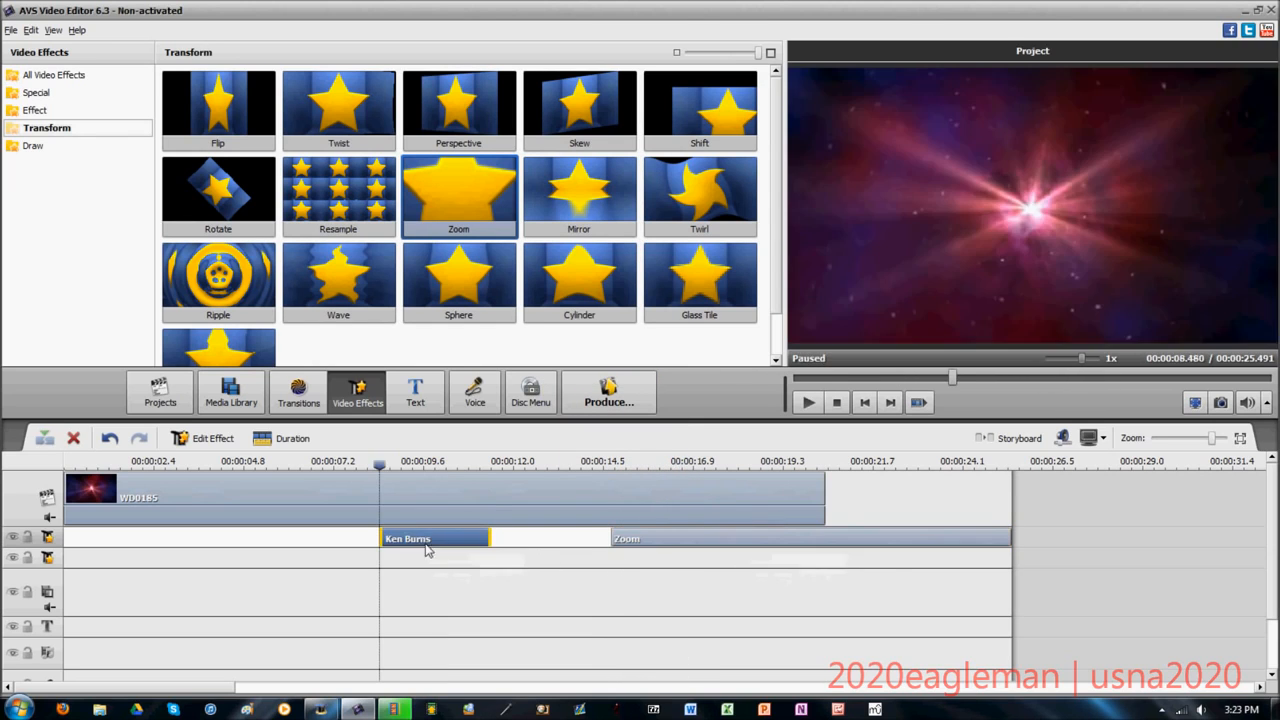
pyautogui.rightClick(656, 546)
pyautogui.click(705, 598)
pyautogui.press('space')
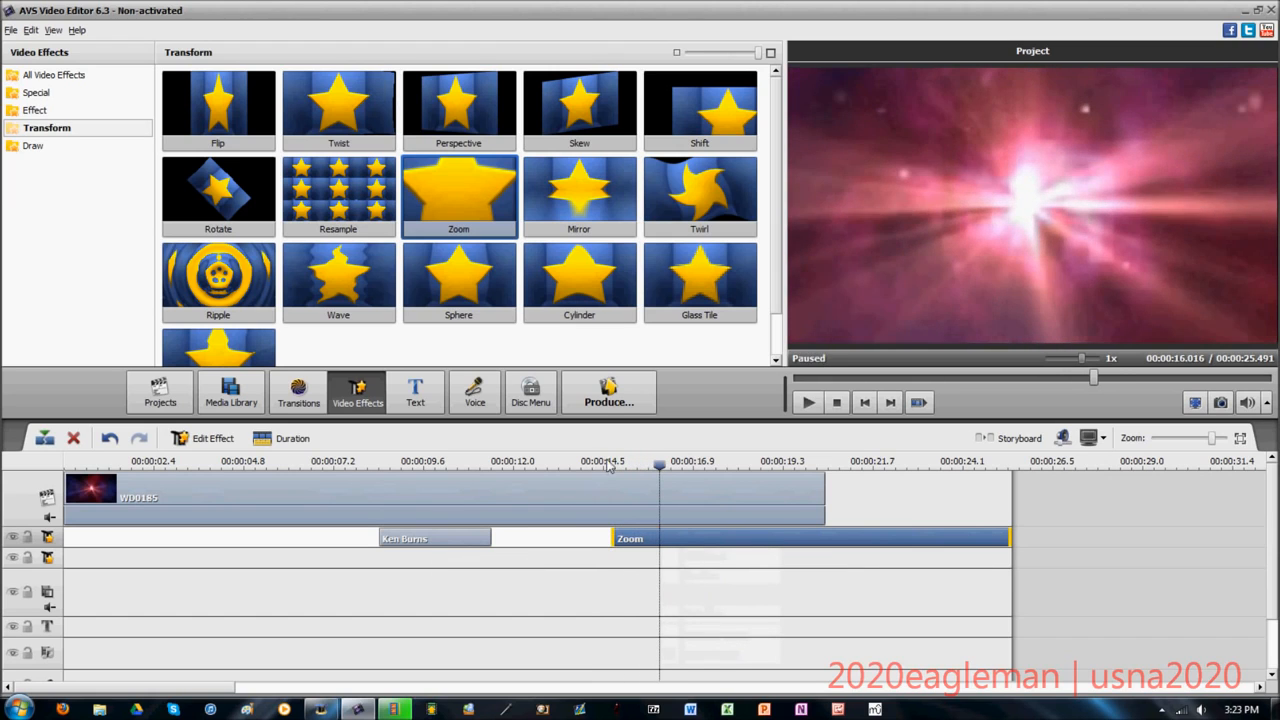
pyautogui.click(612, 461)
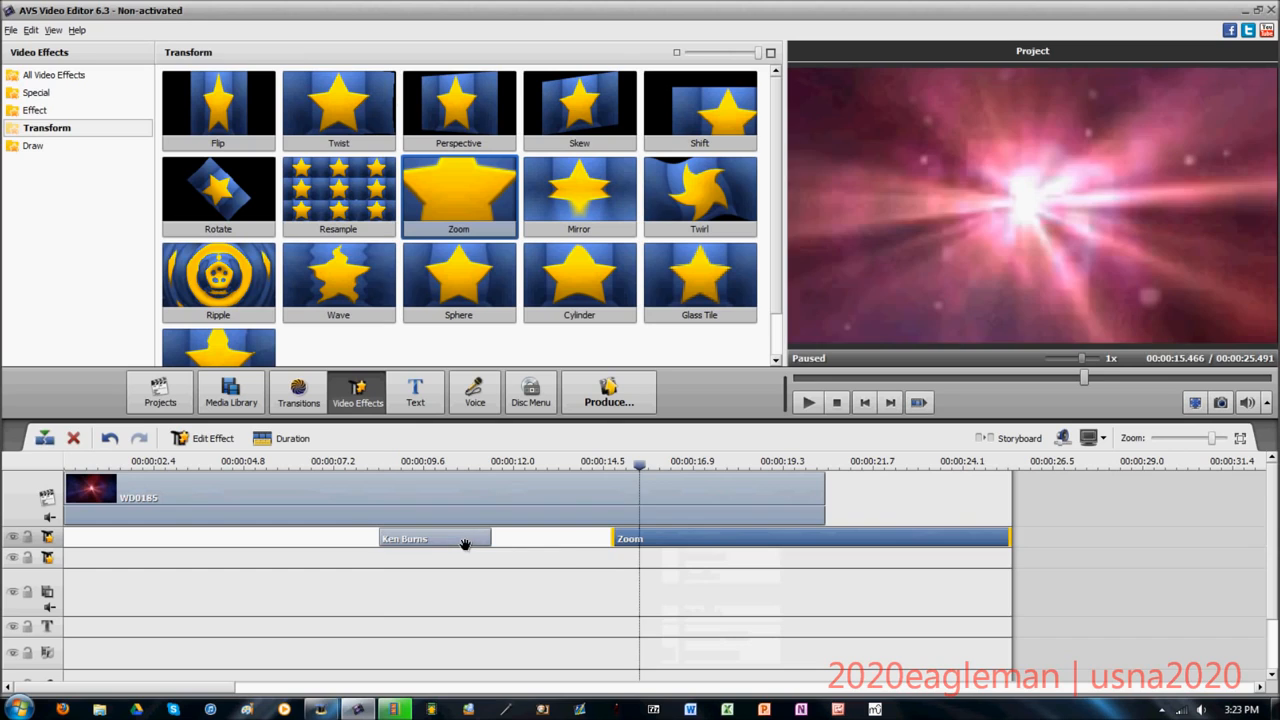
pyautogui.click(465, 544)
pyautogui.click(625, 540)
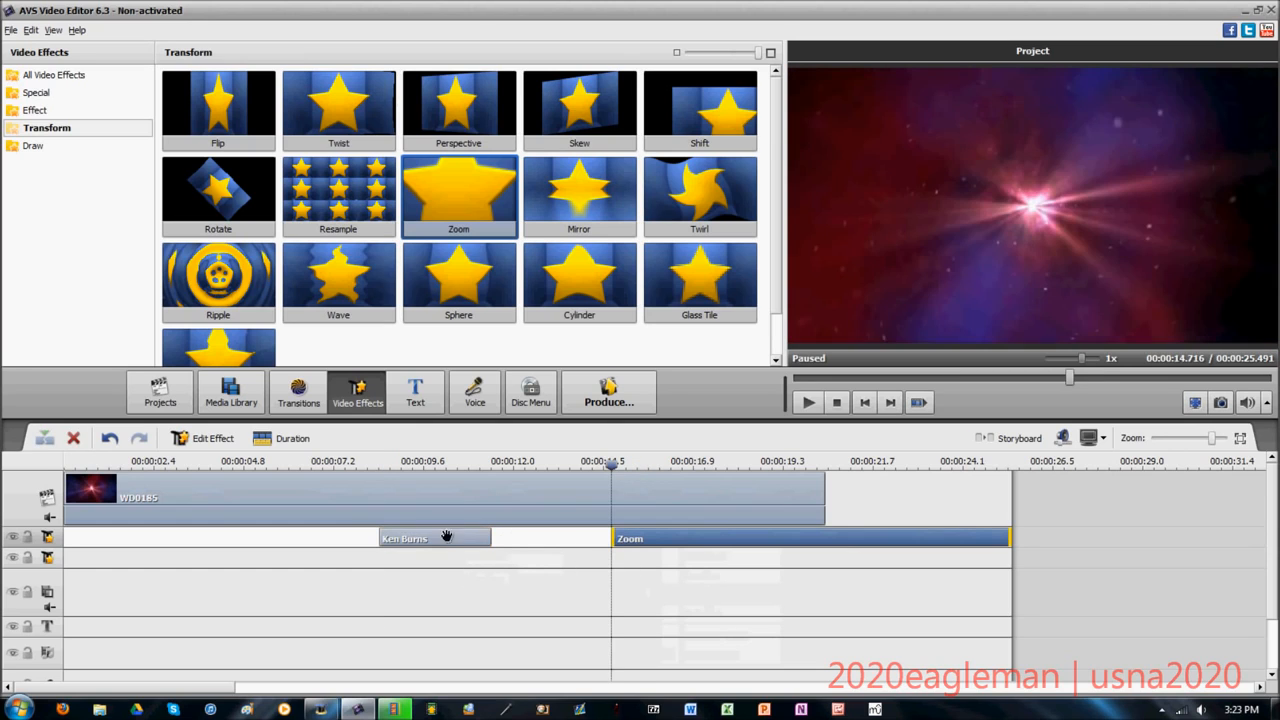
# - Extend the Ken Burns effect to end at about 14.3 s, apply a fade-in to it, and preview the following section
pyautogui.moveTo(490, 539); pyautogui.dragTo(595, 539)
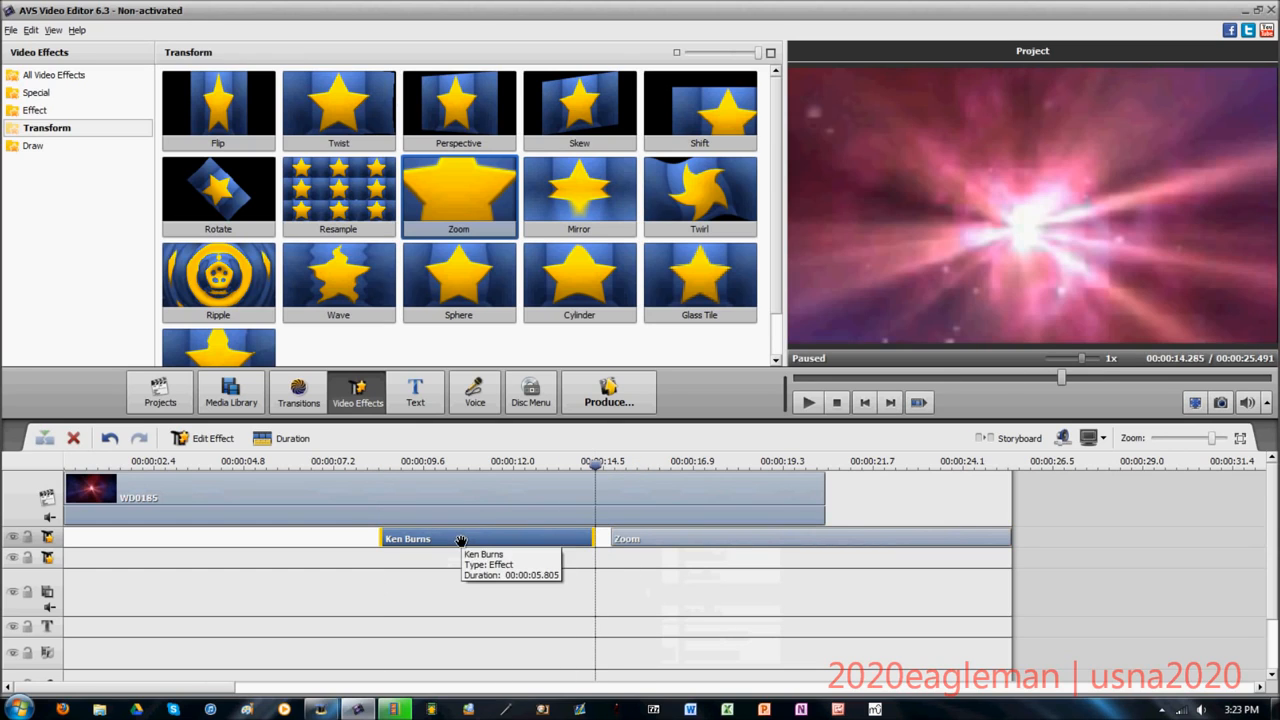
pyautogui.rightClick(461, 541)
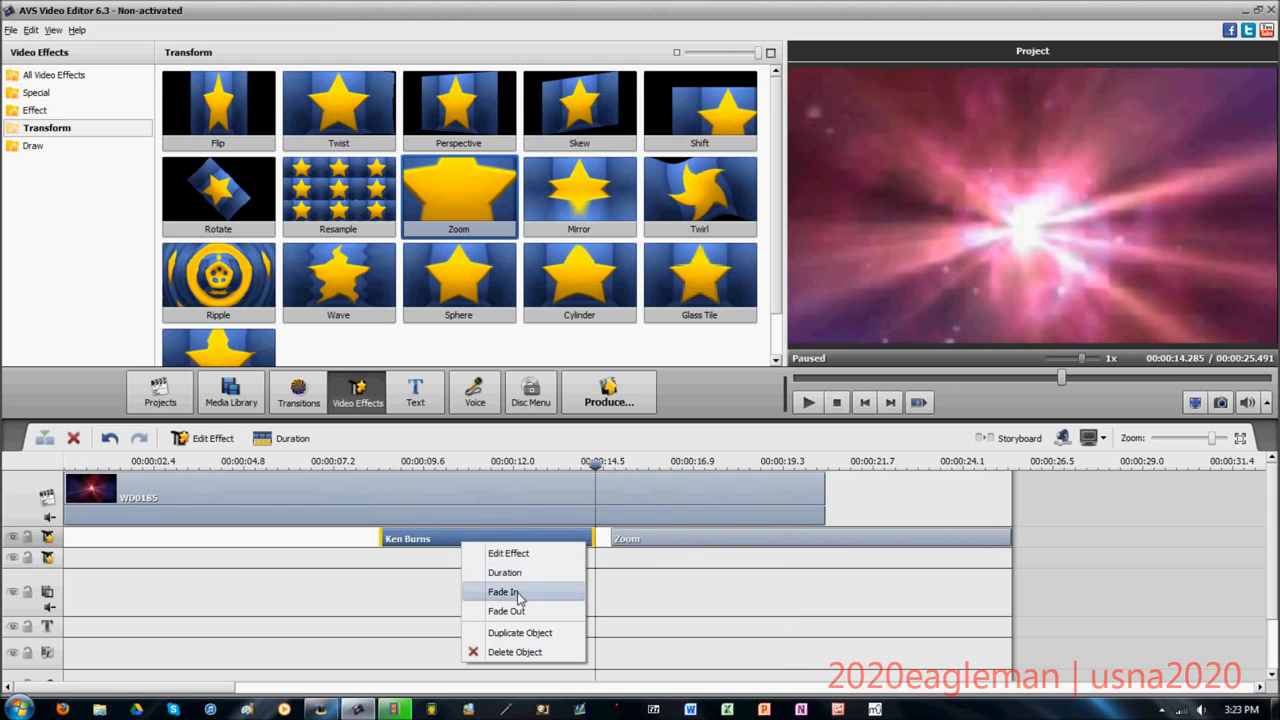
pyautogui.click(504, 592)
pyautogui.press('space')
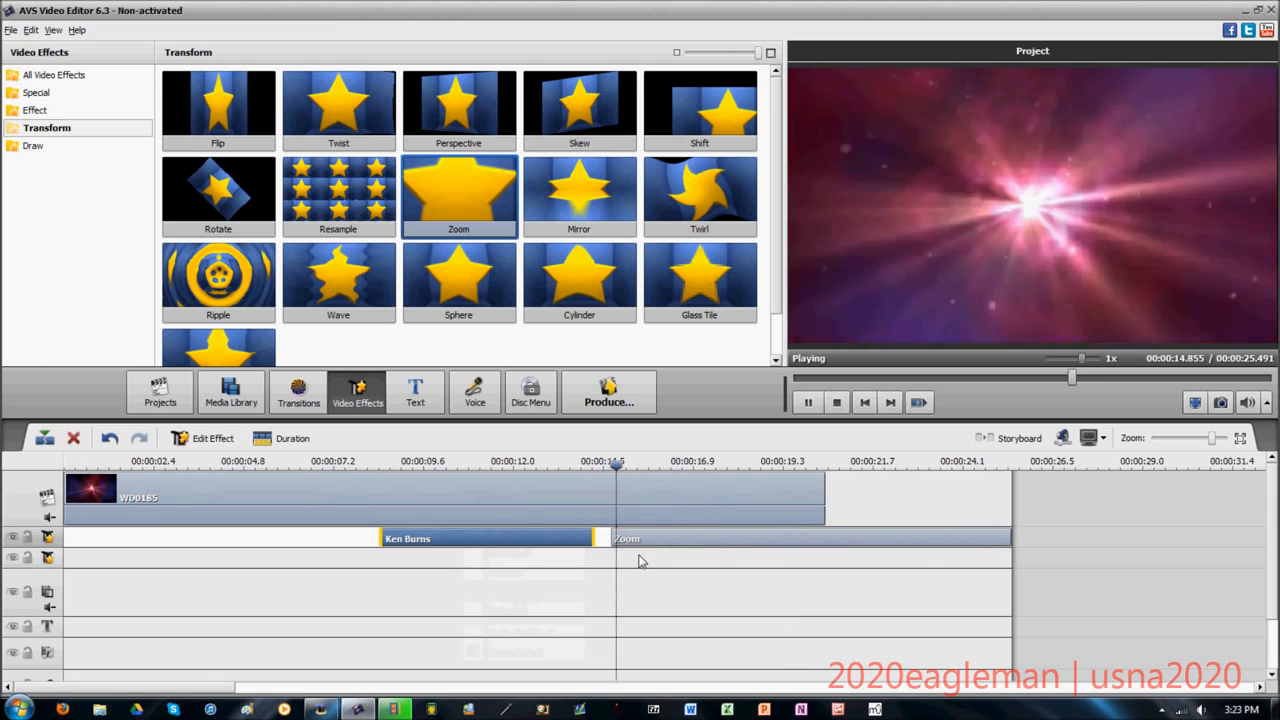
pyautogui.press('space')
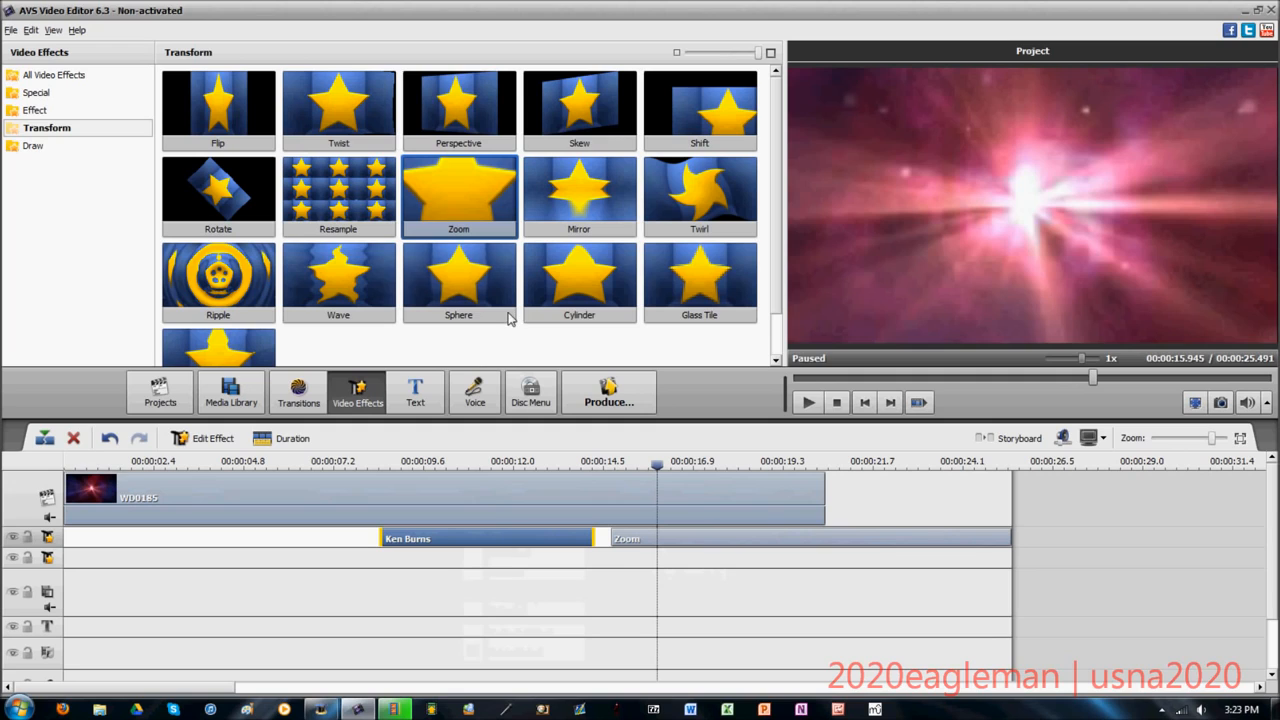
# - Try the Ripple effect on the first effects line before Ken Burns, preview it, and remove it
pyautogui.moveTo(218, 280); pyautogui.dragTo(235, 537)
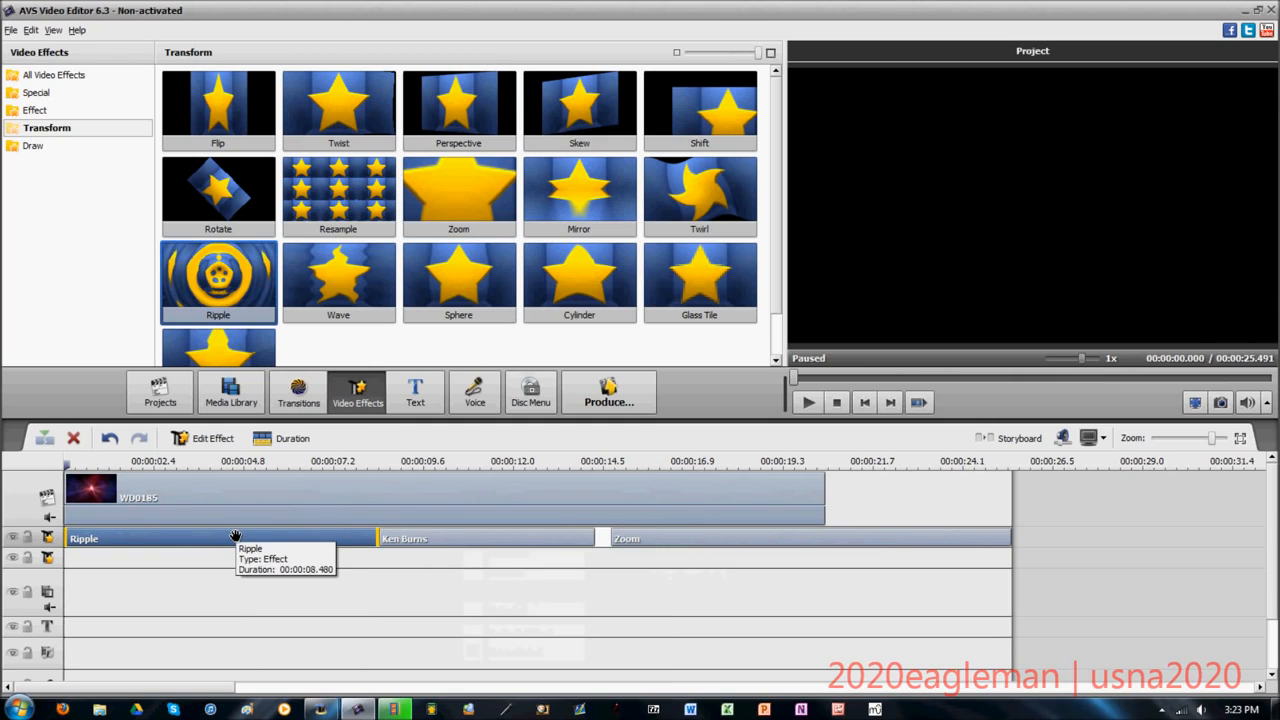
pyautogui.click(235, 537)
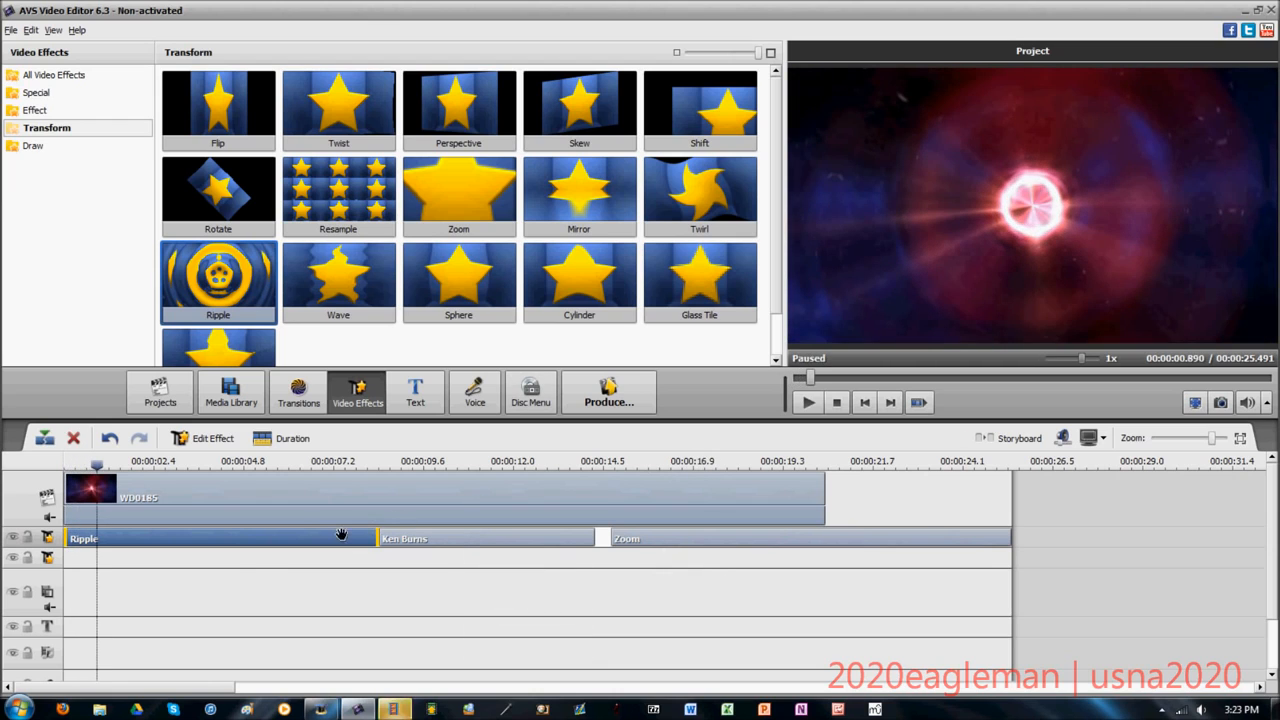
pyautogui.rightClick(341, 535)
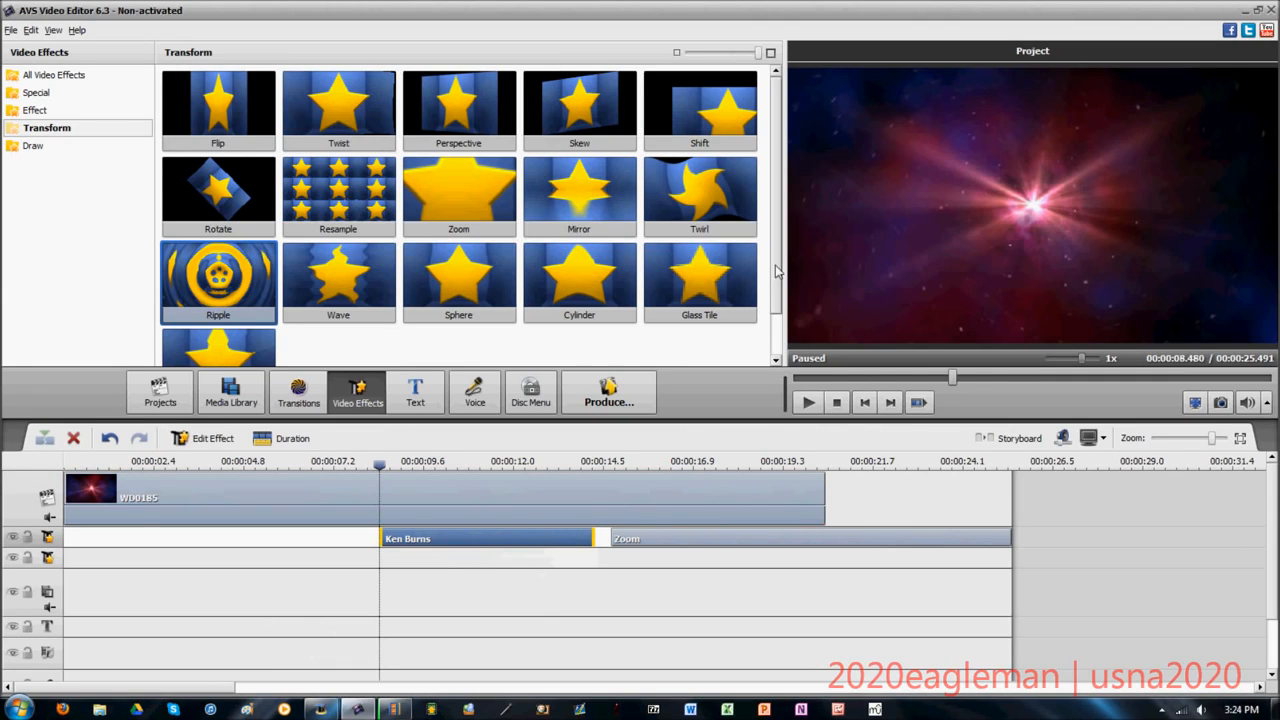
# - Add the Snow effect from the Special category before Ken Burns on the first effects line and preview it at about 5.3 s
pyautogui.click(34, 110)
pyautogui.click(40, 93)
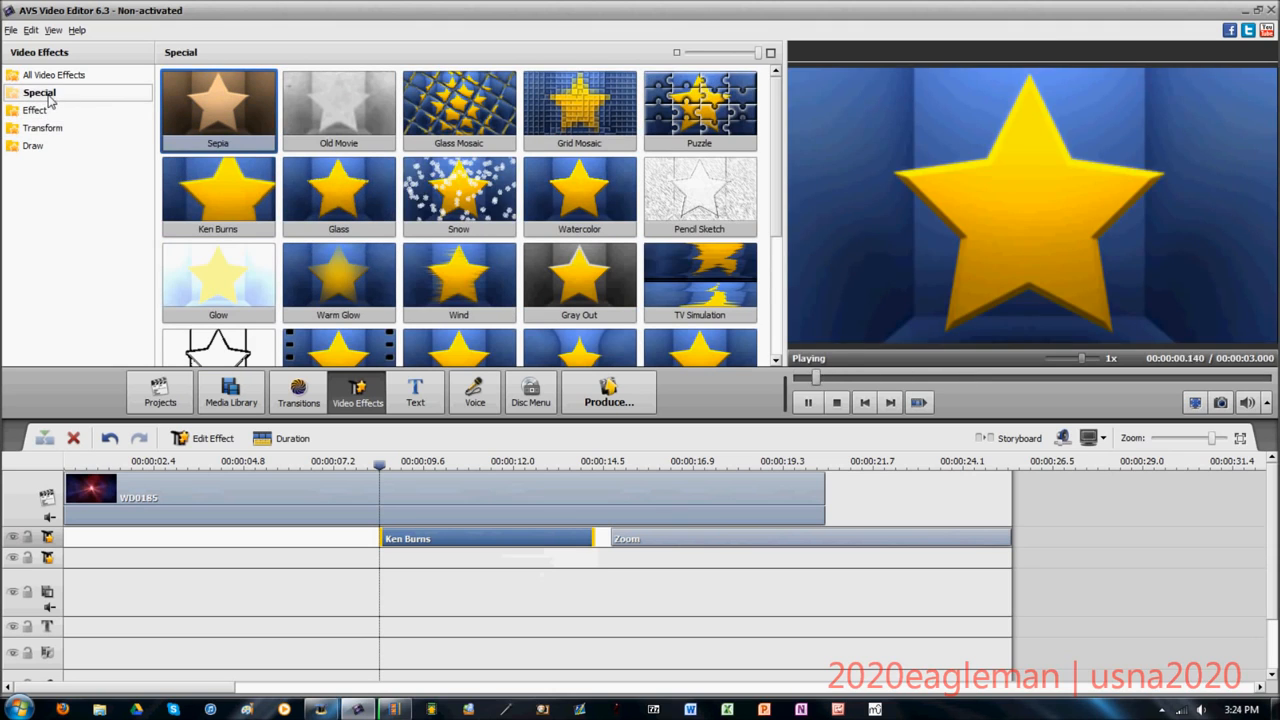
pyautogui.moveTo(462, 198); pyautogui.dragTo(290, 546)
pyautogui.moveTo(276, 467); pyautogui.dragTo(262, 465)
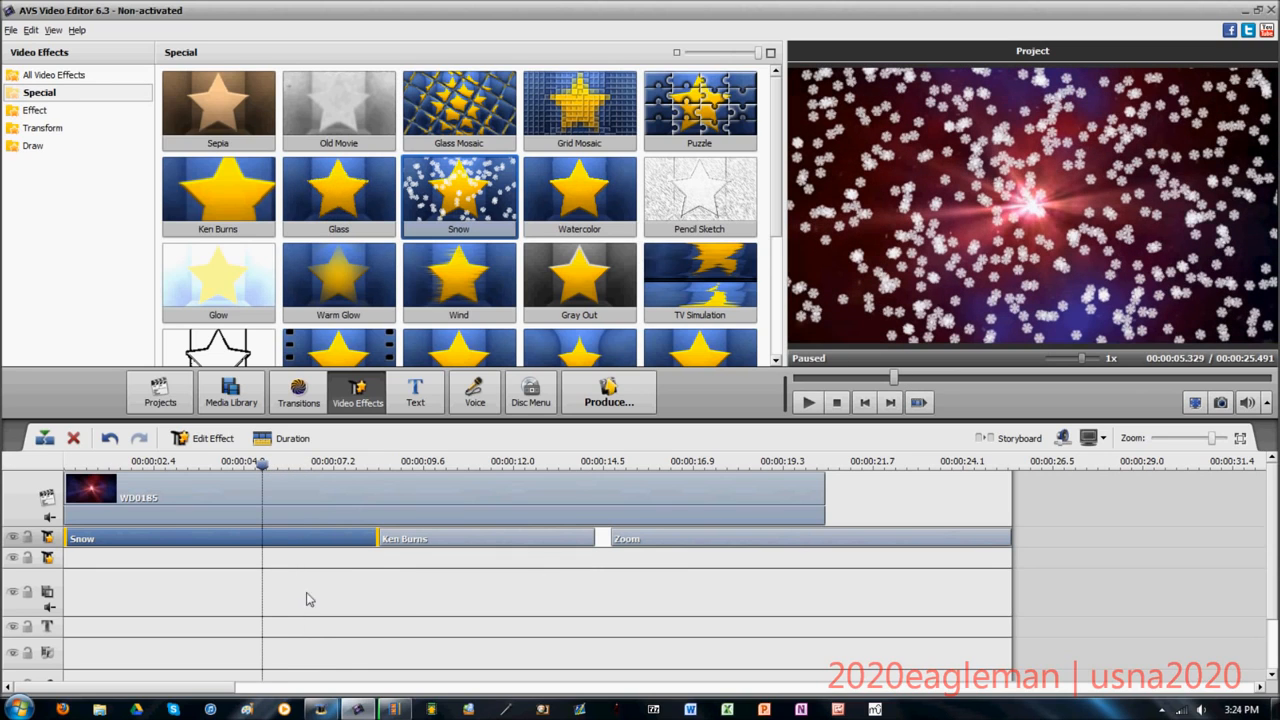
# - In the Snow effect's settings, set Speed to 27, apply a Rectangle mask with its upper-right corner pulled inward, and keep Snowdrift enabled
pyautogui.rightClick(288, 540)
pyautogui.click(350, 552)
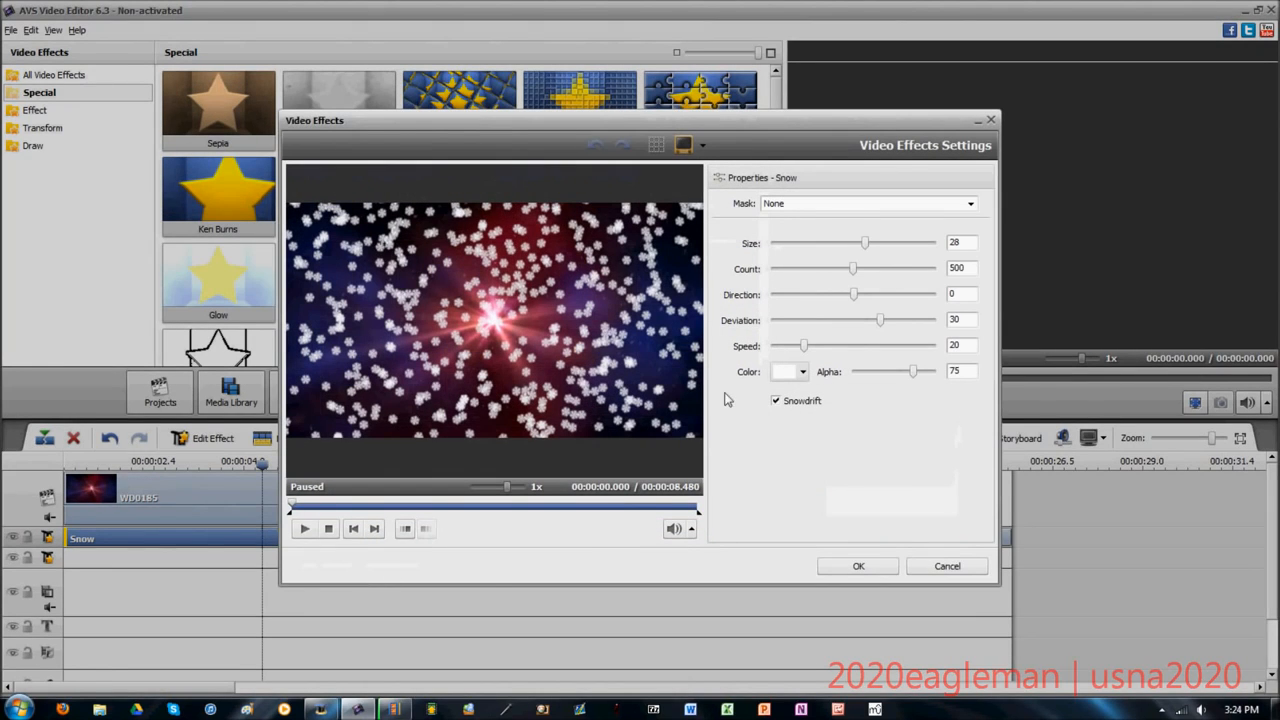
pyautogui.moveTo(806, 344); pyautogui.dragTo(816, 346)
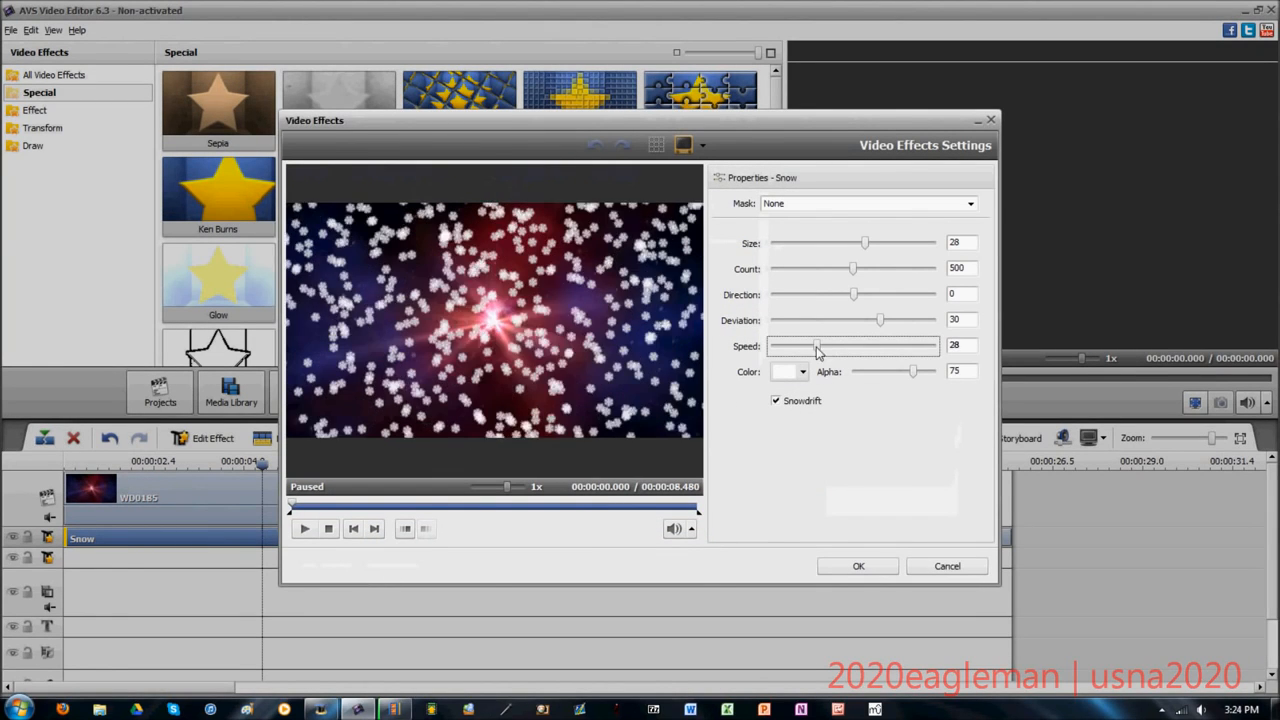
pyautogui.click(824, 208)
pyautogui.click(836, 244)
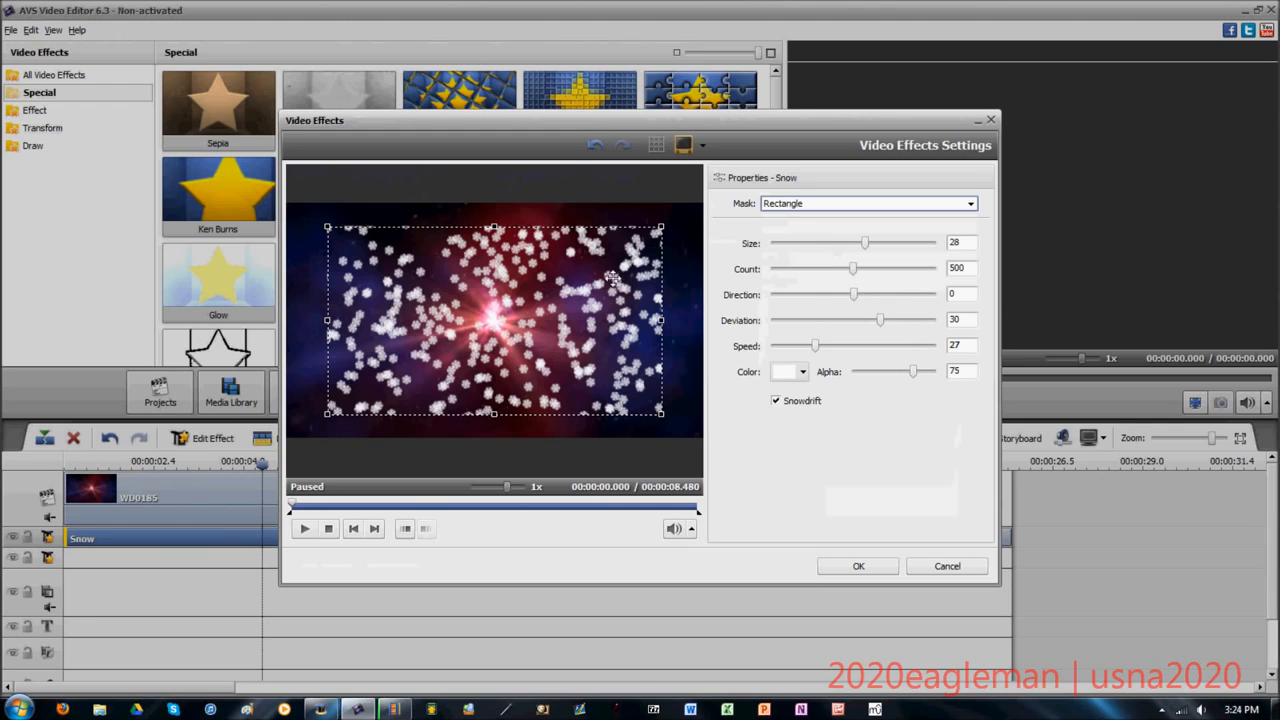
pyautogui.moveTo(661, 228); pyautogui.dragTo(624, 259)
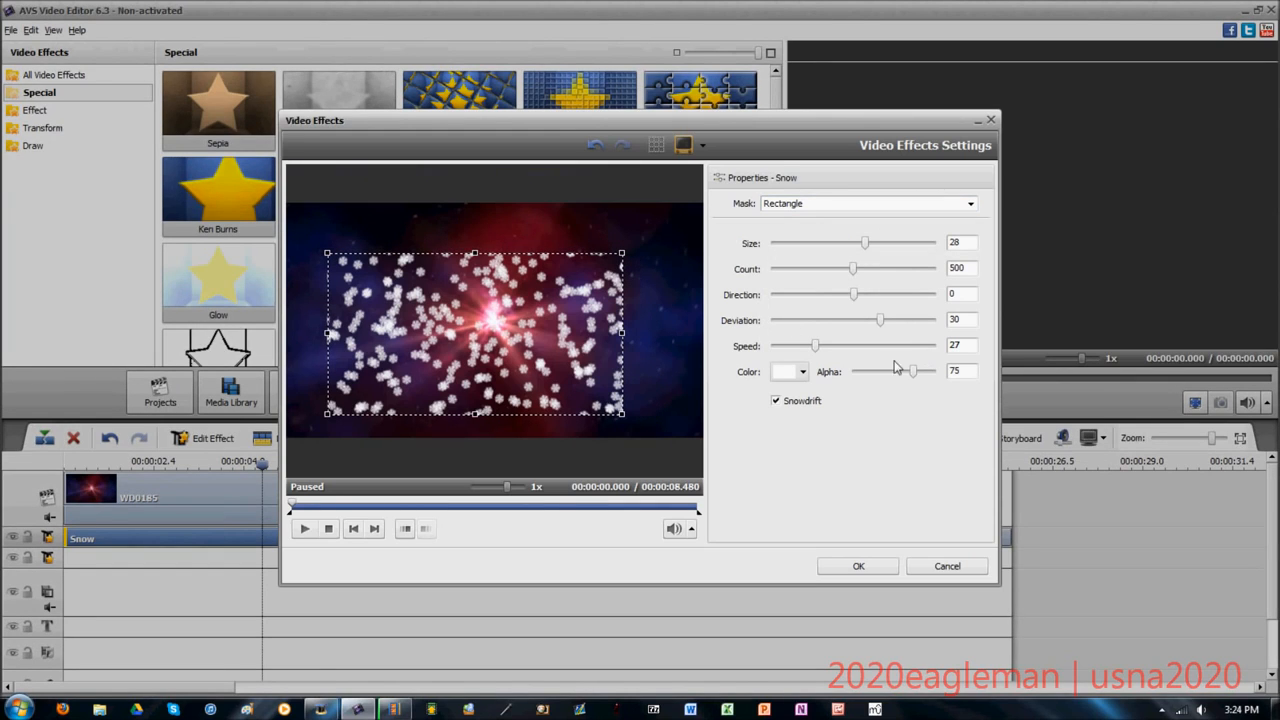
pyautogui.click(775, 402)
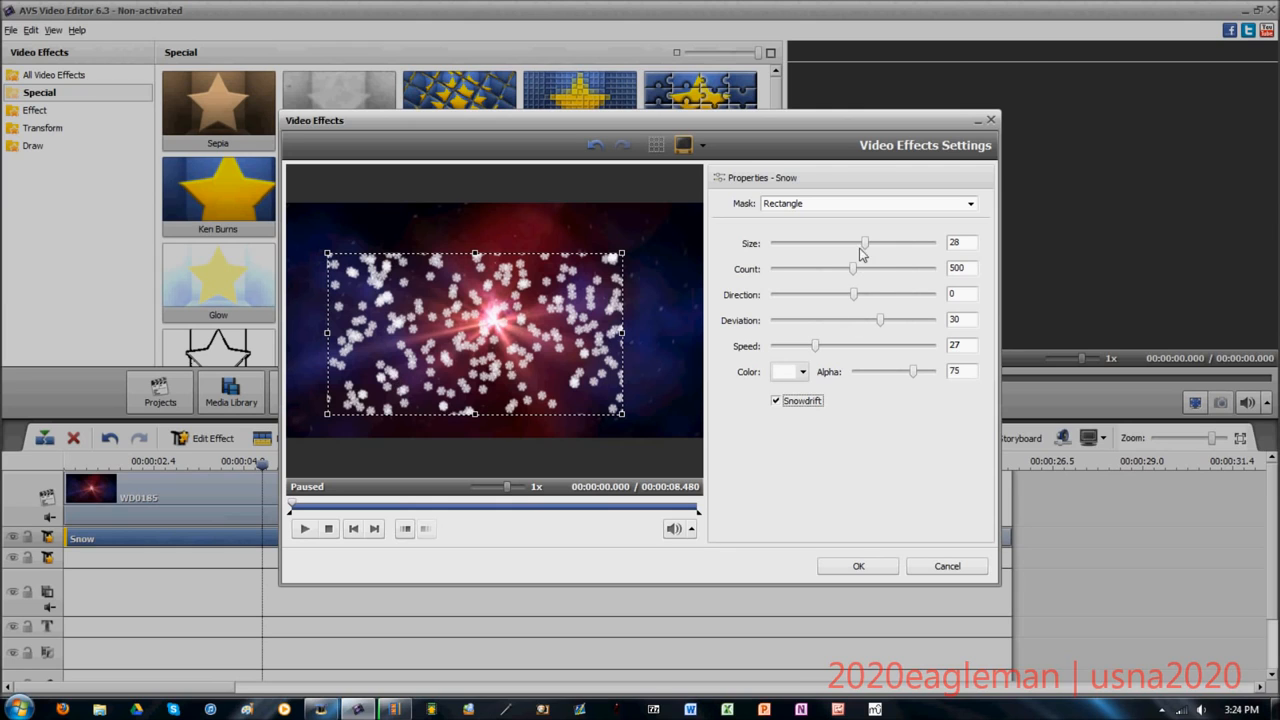
# - Set the snow's Size to 48, Count to 925, Direction to 36 and Alpha to 31, and color it green
pyautogui.moveTo(860, 248); pyautogui.dragTo(943, 236)
pyautogui.moveTo(852, 269); pyautogui.dragTo(917, 306)
pyautogui.click(872, 203)
pyautogui.click(670, 262)
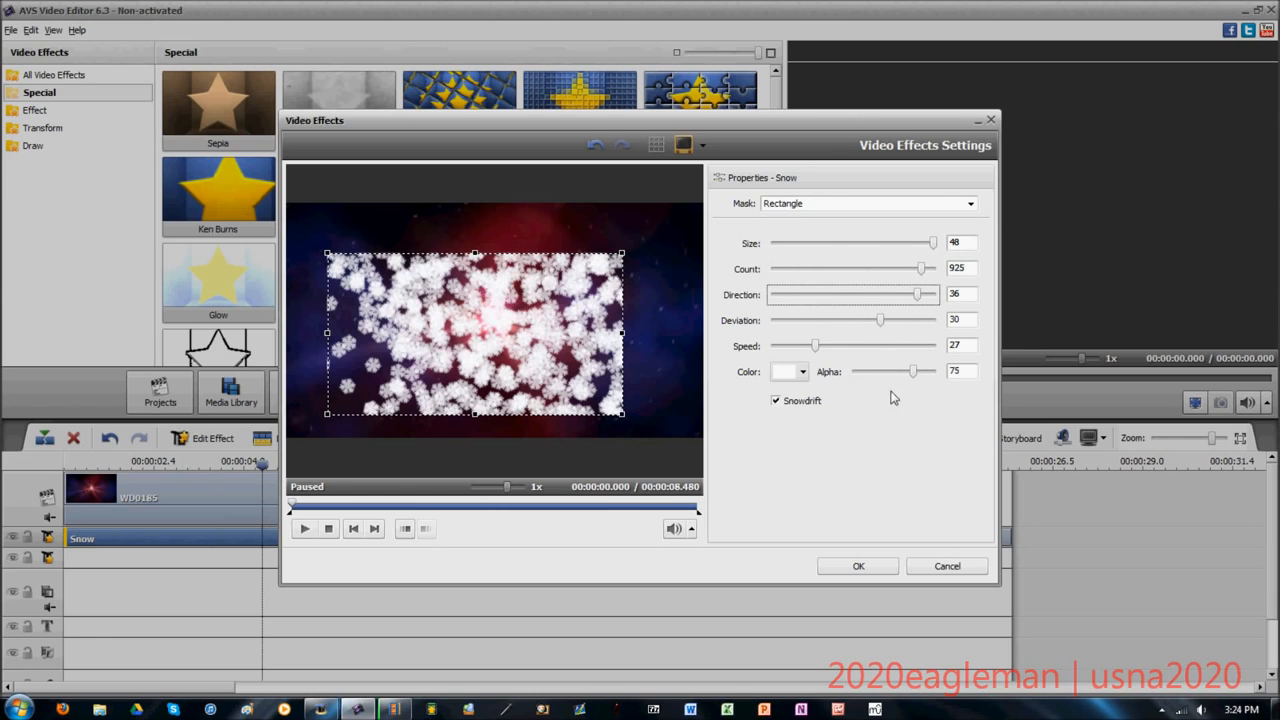
pyautogui.moveTo(907, 383); pyautogui.dragTo(878, 380)
pyautogui.click(803, 372)
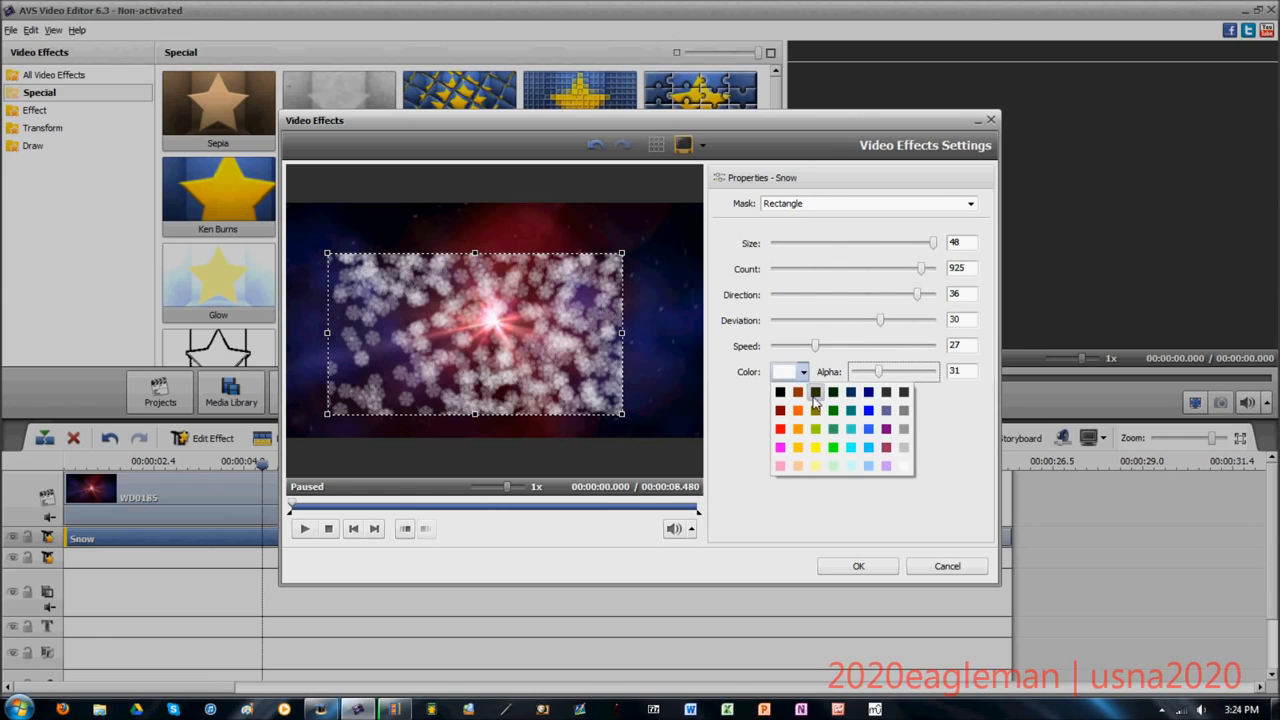
pyautogui.click(836, 430)
# - Set the snow's Speed to 54, Deviation to 6, Direction to 0 and Count to 458, keeping Alpha at 31
pyautogui.moveTo(815, 346); pyautogui.dragTo(795, 320)
pyautogui.moveTo(916, 298); pyautogui.dragTo(842, 312)
pyautogui.moveTo(920, 271); pyautogui.dragTo(846, 272)
pyautogui.moveTo(878, 372)
pyautogui.mouseDown()
pyautogui.moveTo(931, 372)
pyautogui.moveTo(826, 374)
pyautogui.moveTo(923, 374)
pyautogui.moveTo(883, 372)
pyautogui.mouseUp()
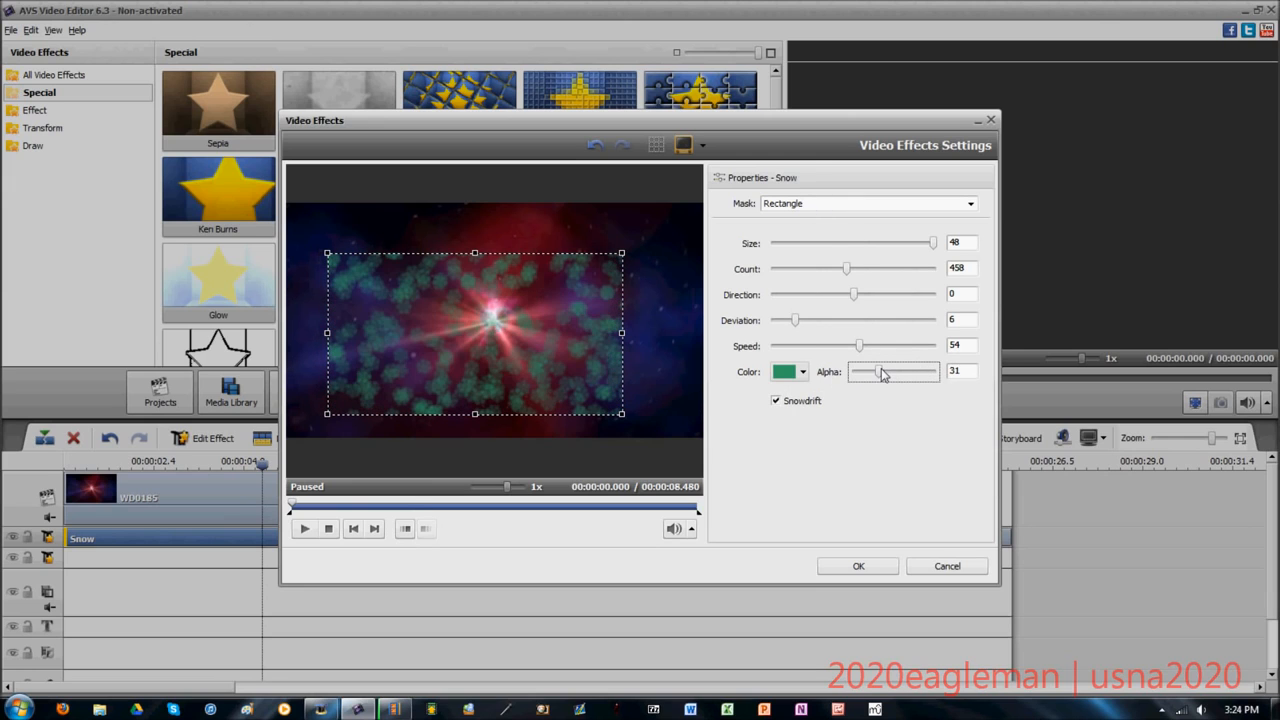
# - Stretch the snow mask to the frame's upper-right corner, apply the settings, and preview the Snow effect into Ken Burns
pyautogui.moveTo(624, 256); pyautogui.dragTo(698, 203)
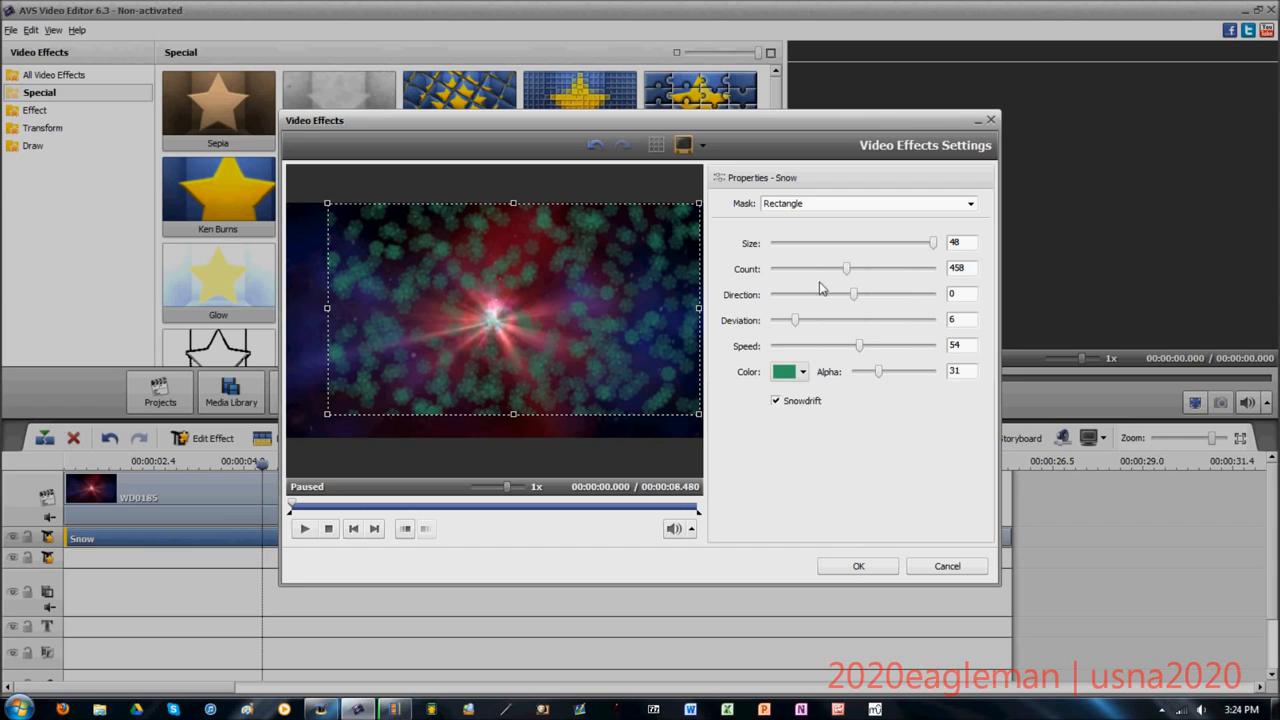
pyautogui.click(860, 567)
pyautogui.press('space')
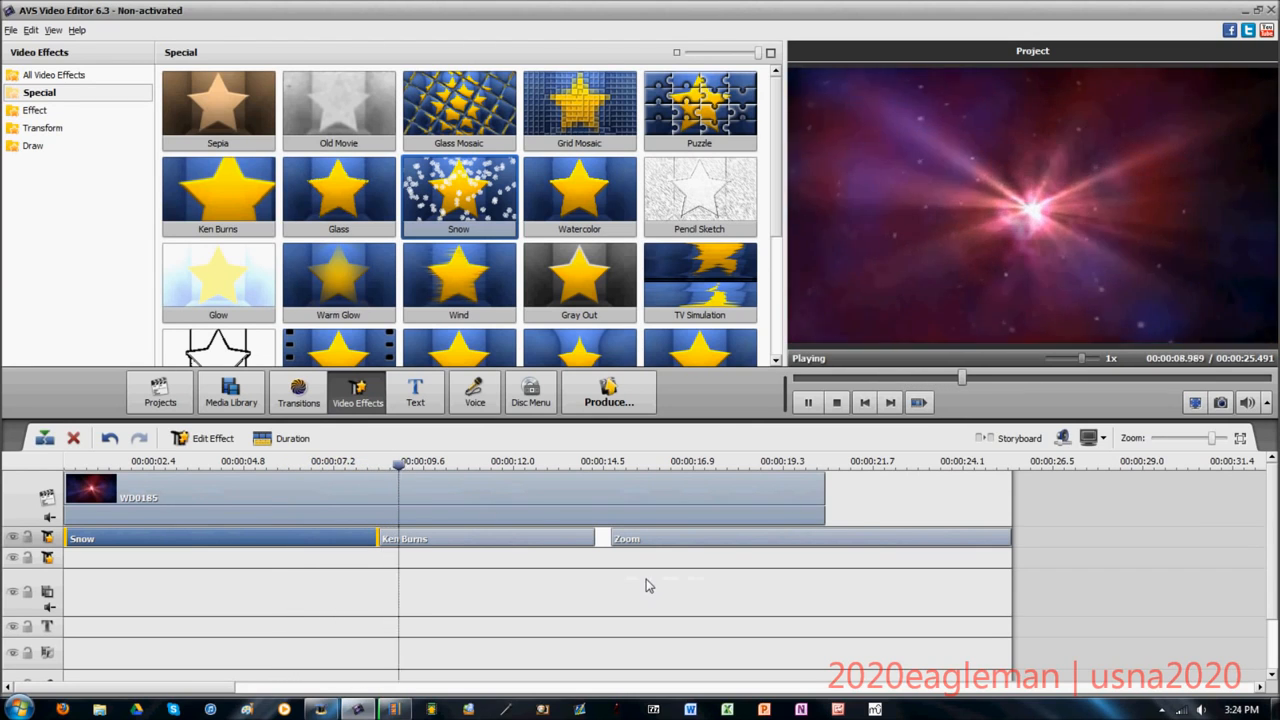
pyautogui.press('space')
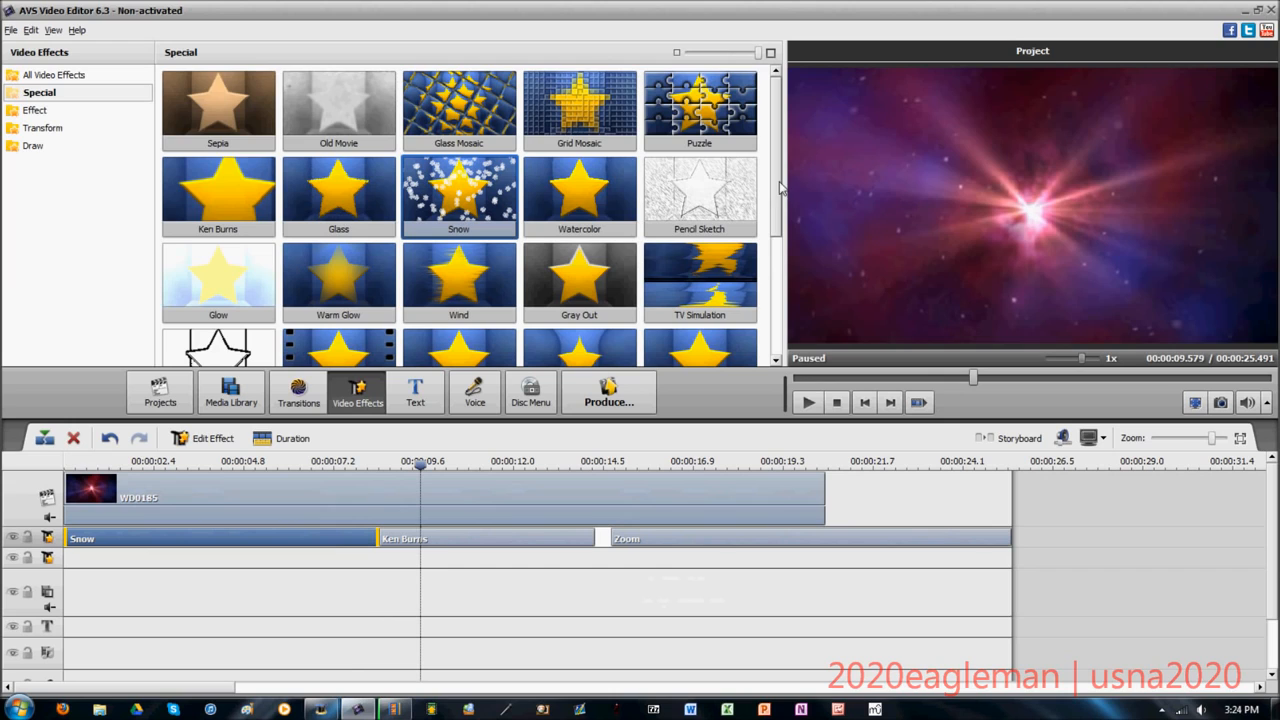
# - Replace the Zoom effect with Colorize from the Effect category, starting at about 16.4 s on the first effects line
pyautogui.moveTo(780, 183); pyautogui.dragTo(762, 317)
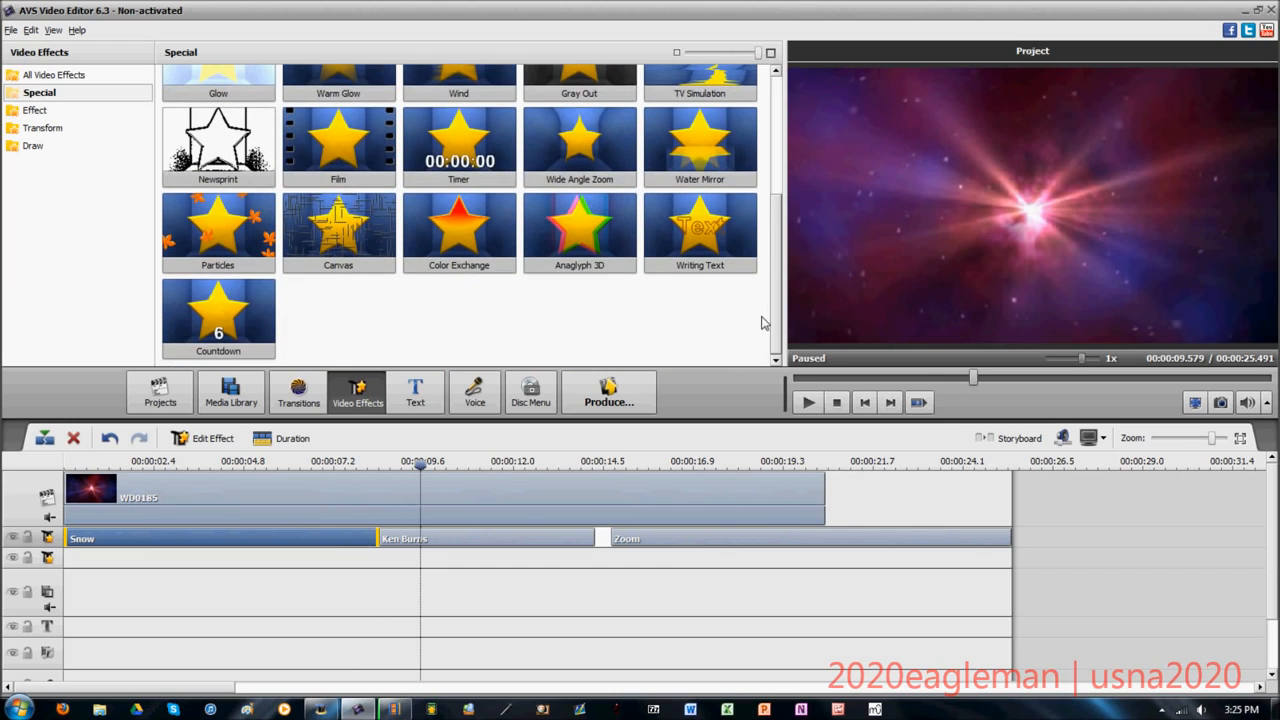
pyautogui.click(36, 110)
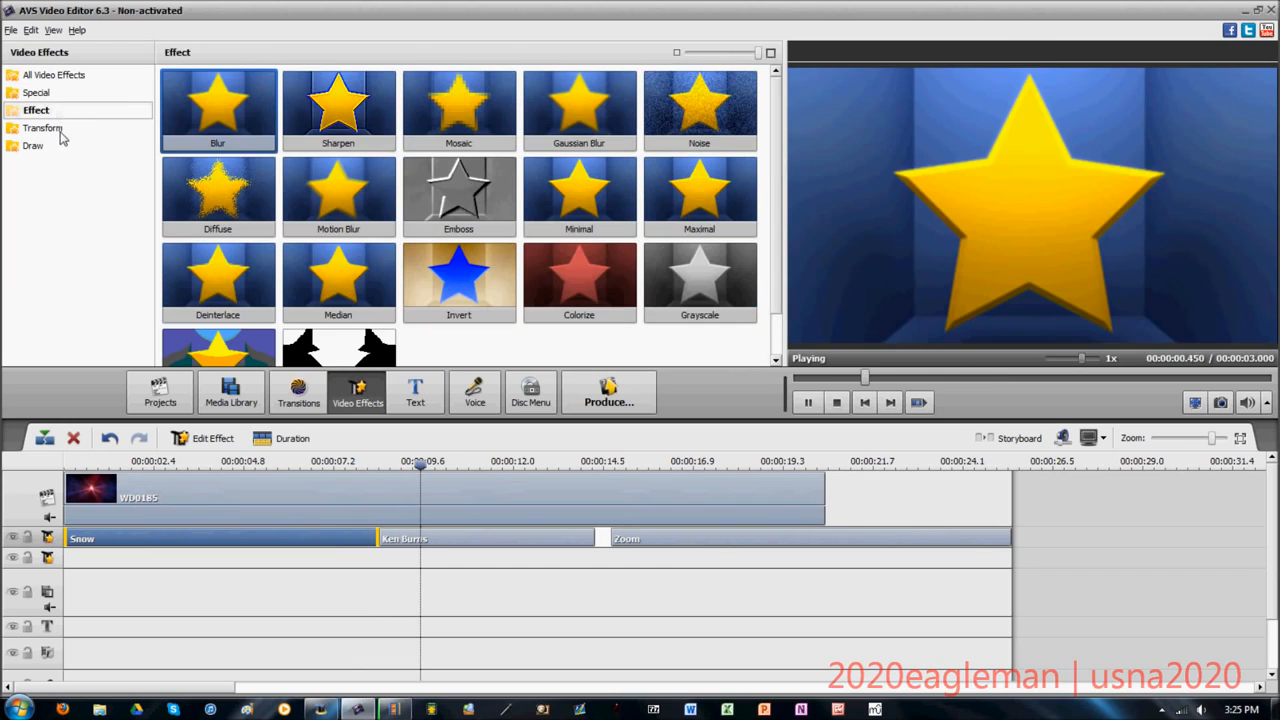
pyautogui.click(579, 280)
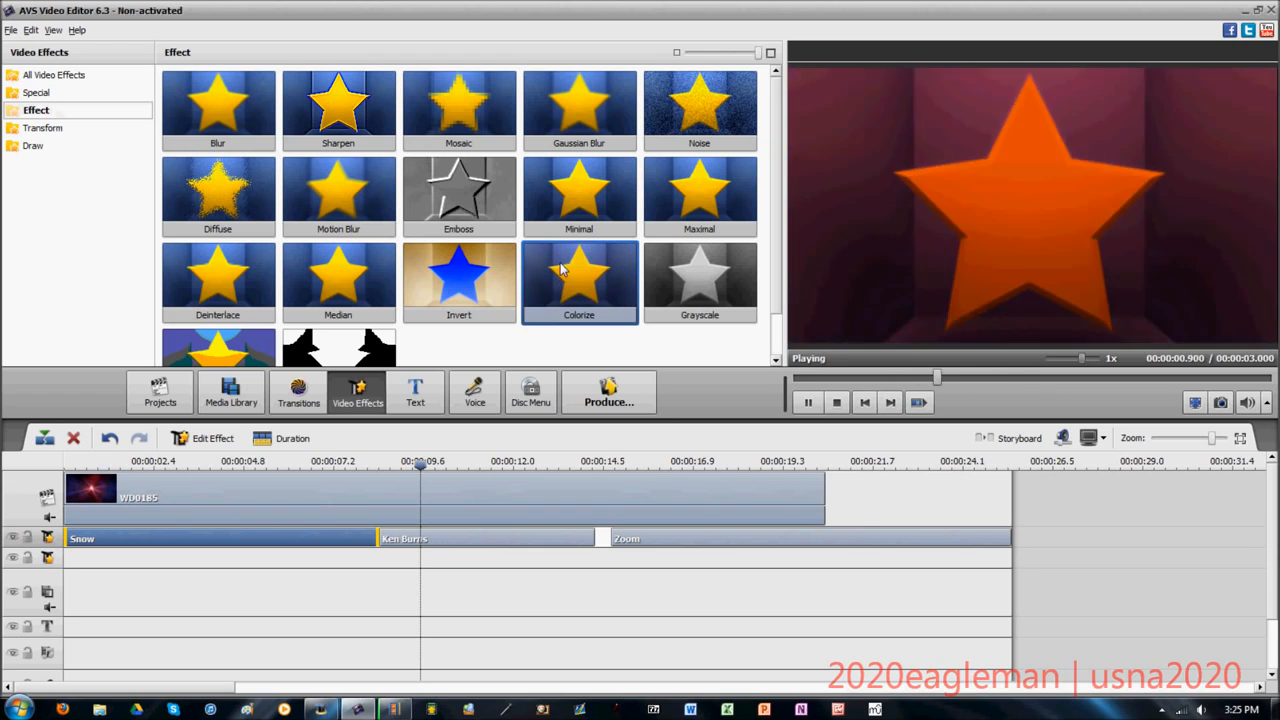
pyautogui.click(677, 538)
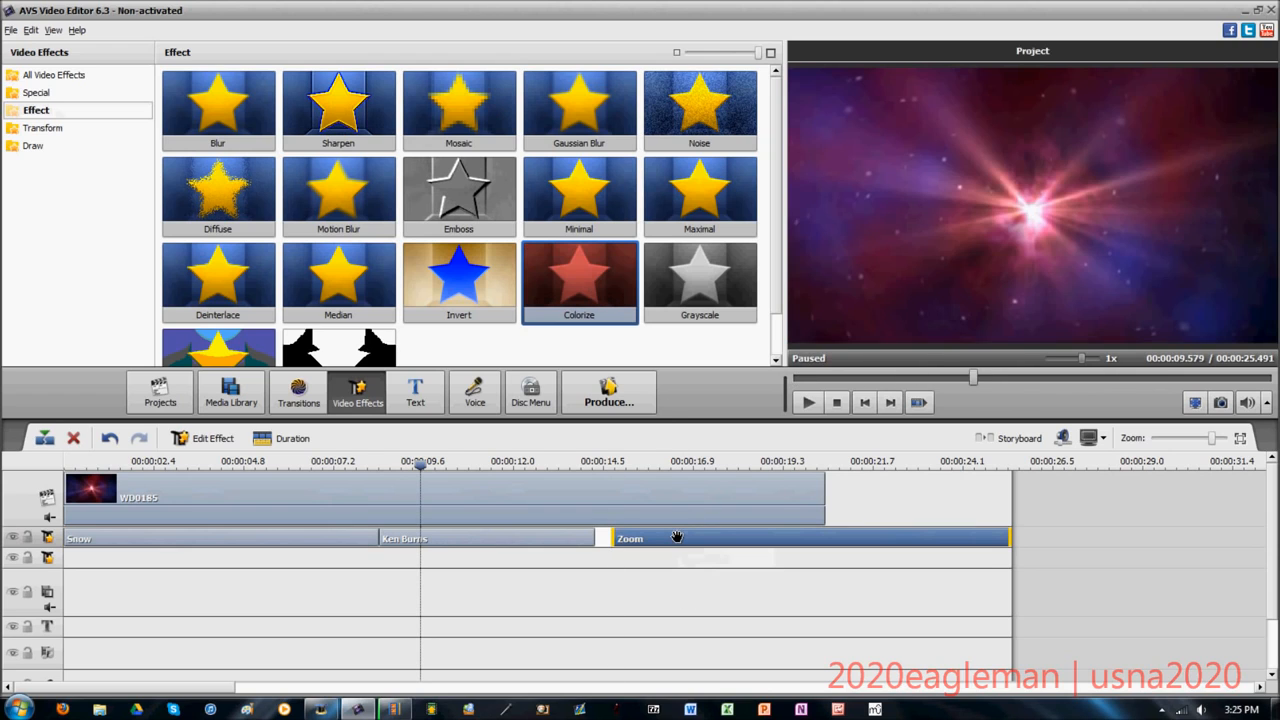
pyautogui.press('Delete')
pyautogui.moveTo(602, 296); pyautogui.dragTo(690, 534)
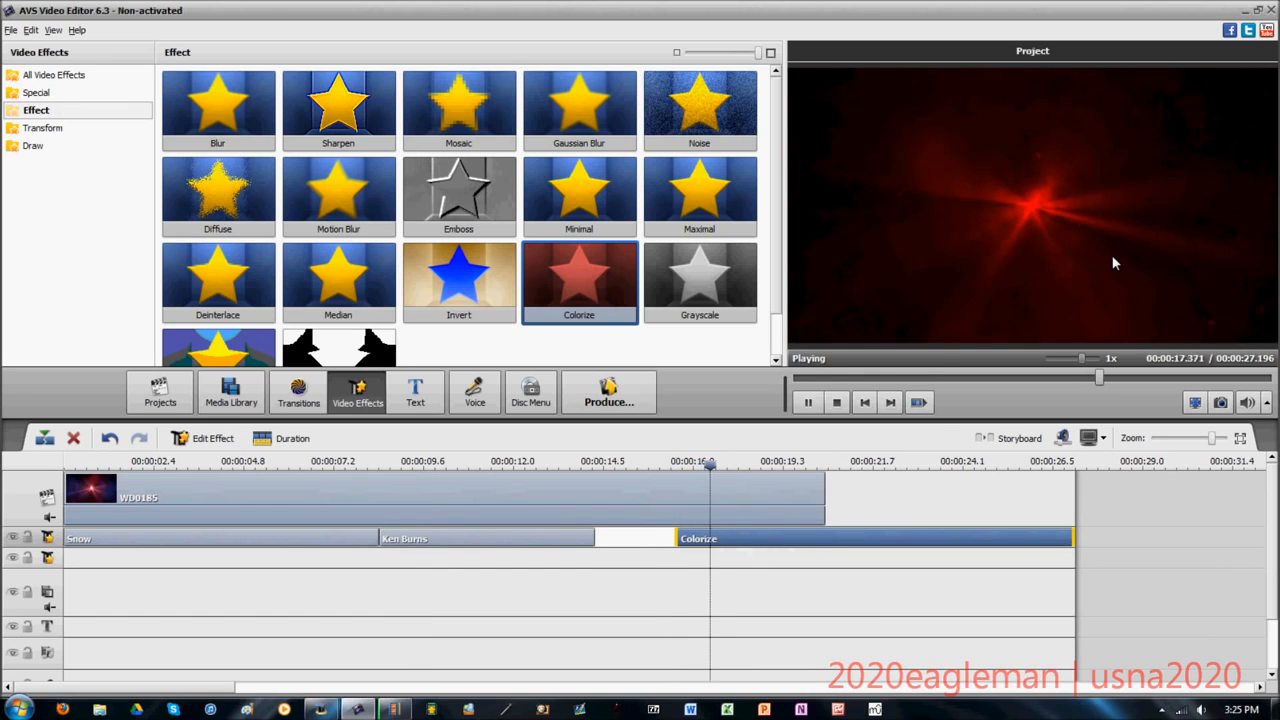
# - Apply a fade-in to the Colorize effect and preview its beginning from about 15.9 s
pyautogui.click(725, 461)
pyautogui.moveTo(729, 466); pyautogui.dragTo(656, 467)
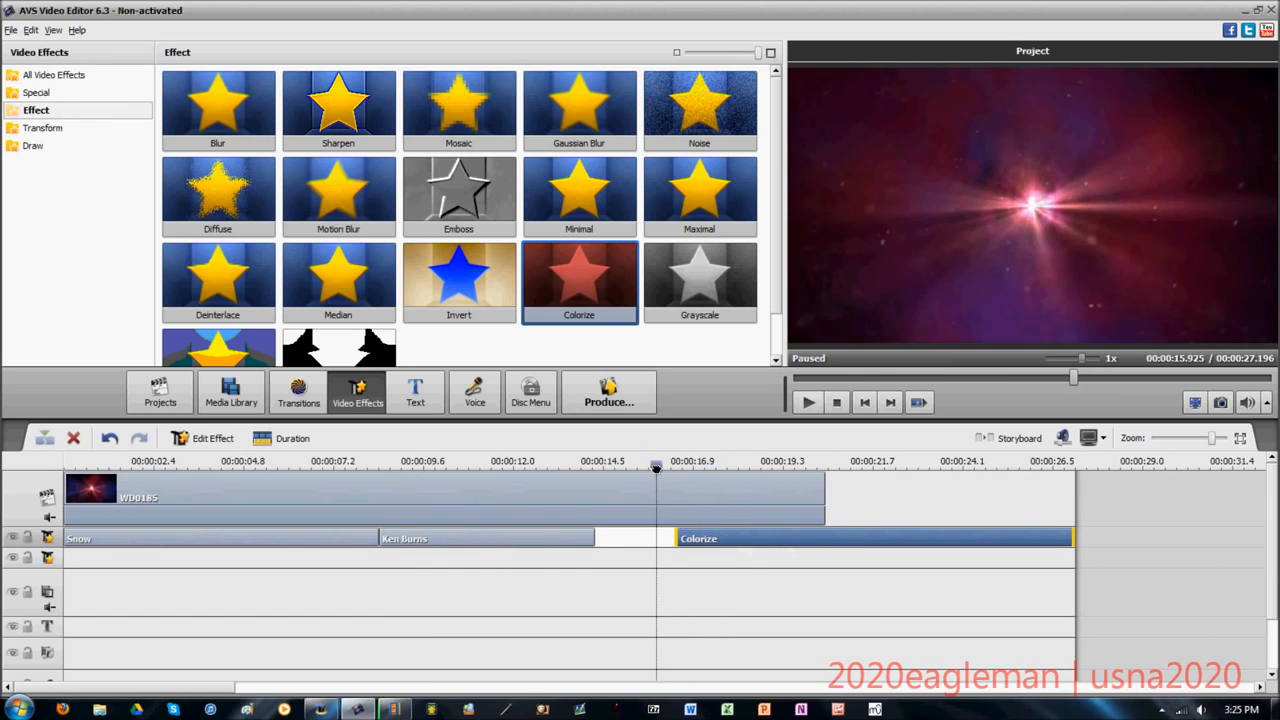
pyautogui.rightClick(732, 542)
pyautogui.click(771, 593)
pyautogui.press('space')
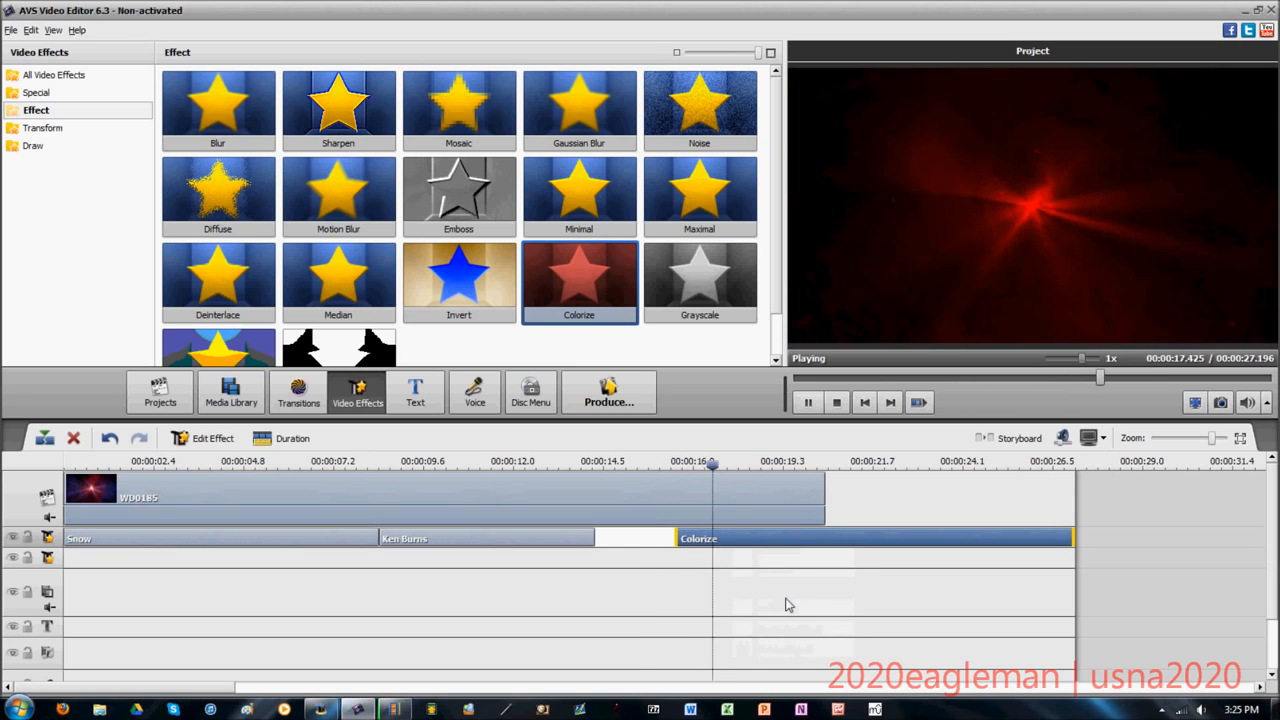
# - In the Colorize settings, set Green and Blue to 255 and apply a Rectangle mask with its upper-right corner pulled inward
pyautogui.rightClick(797, 560)
pyautogui.click(822, 554)
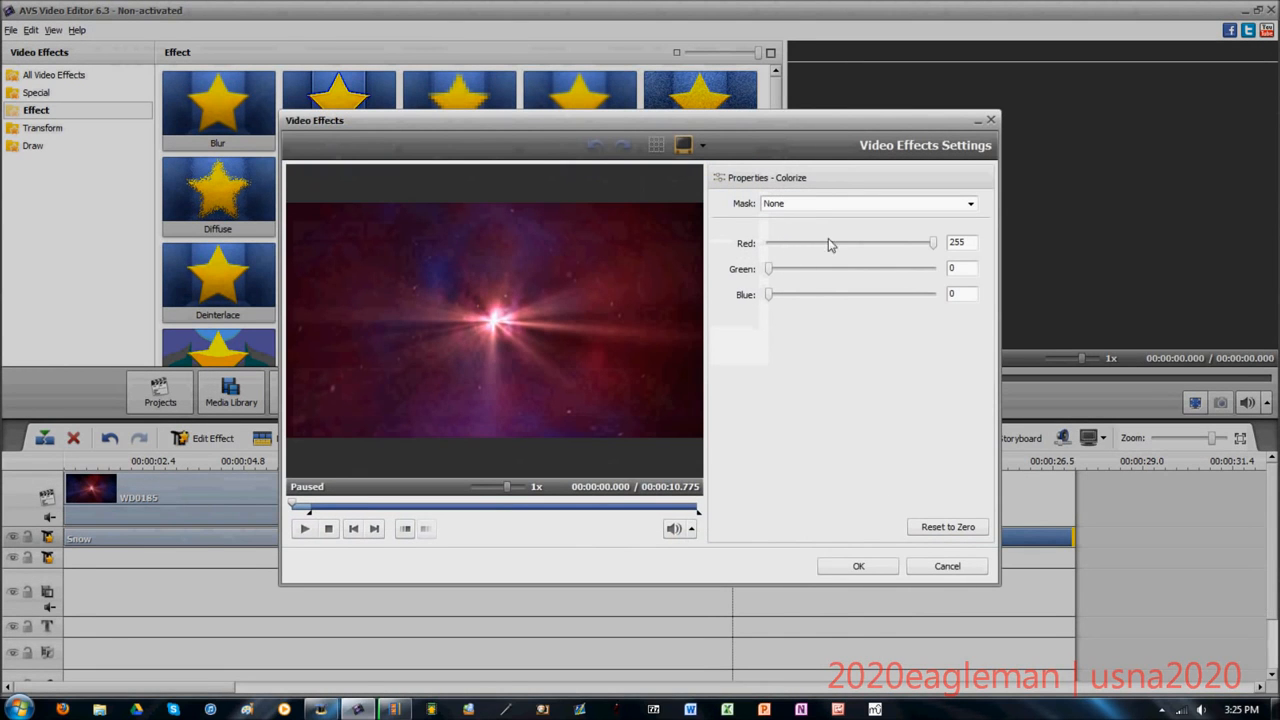
pyautogui.click(767, 297)
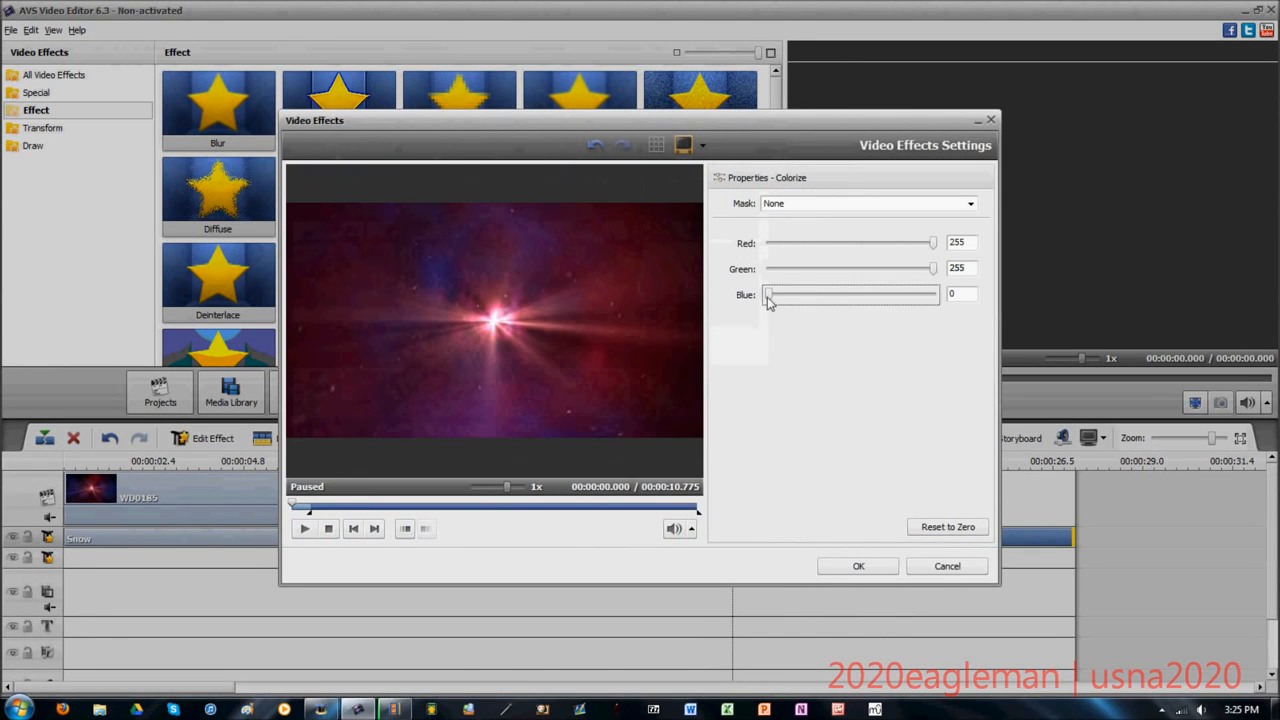
pyautogui.click(901, 206)
pyautogui.click(878, 248)
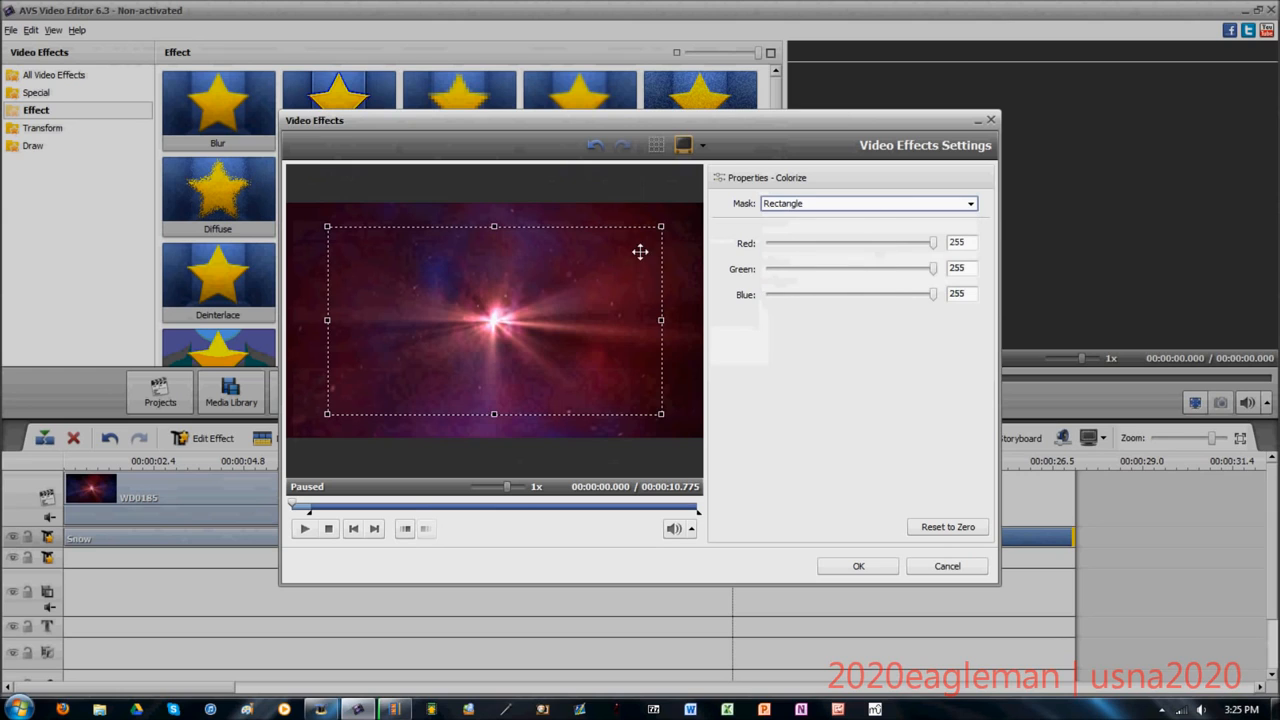
pyautogui.moveTo(662, 233); pyautogui.dragTo(615, 272)
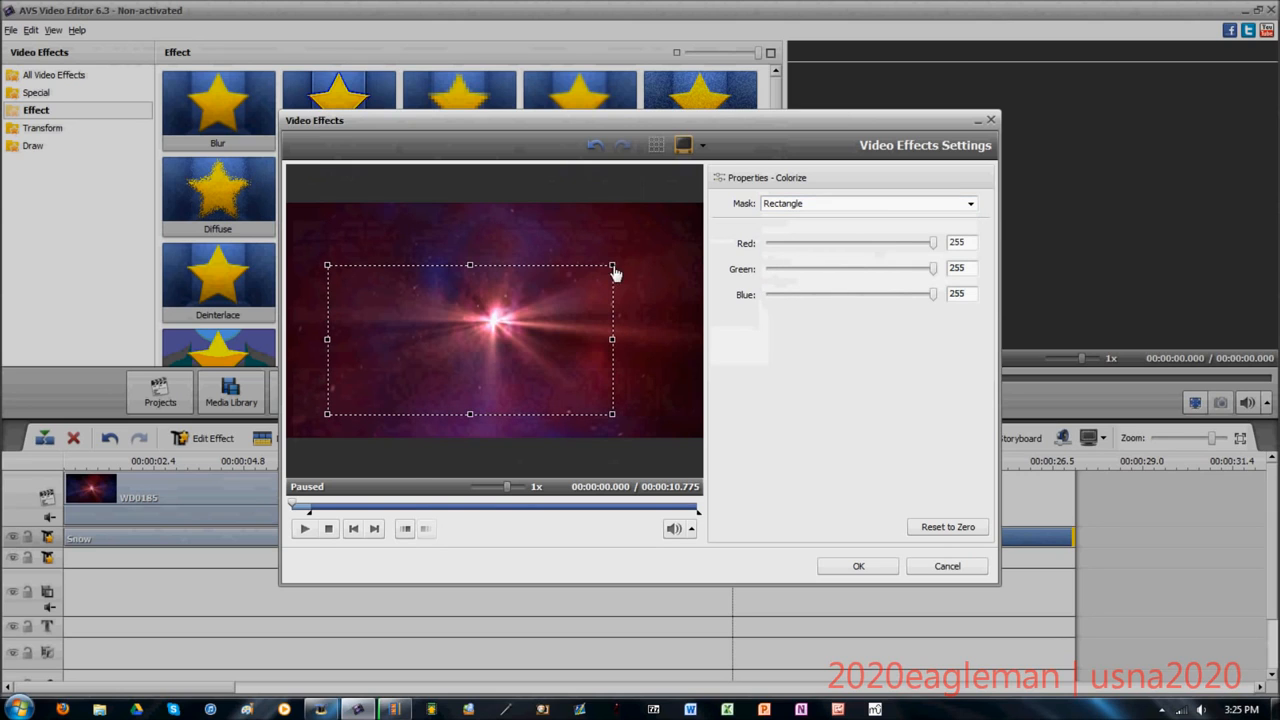
# - Preview the masked Colorize effect, set Green to 34, apply the settings, and replay the timeline from about 16.3 s
pyautogui.click(303, 530)
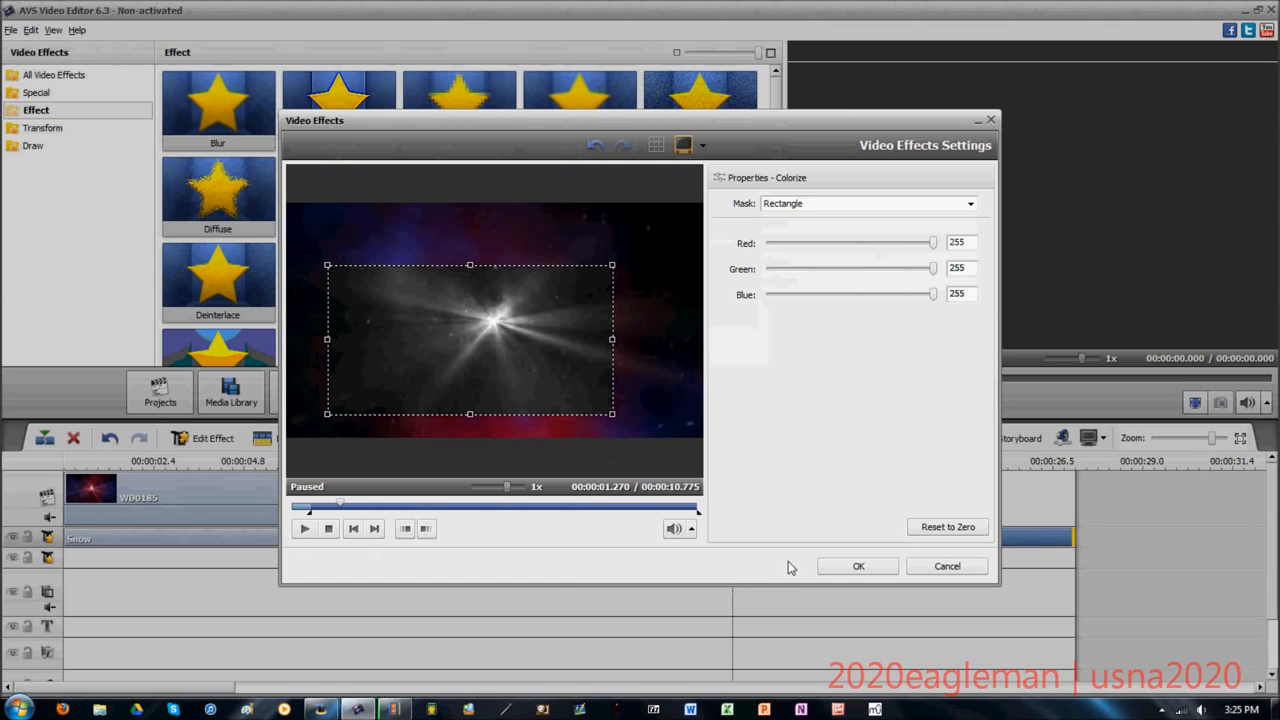
pyautogui.moveTo(934, 271); pyautogui.dragTo(793, 280)
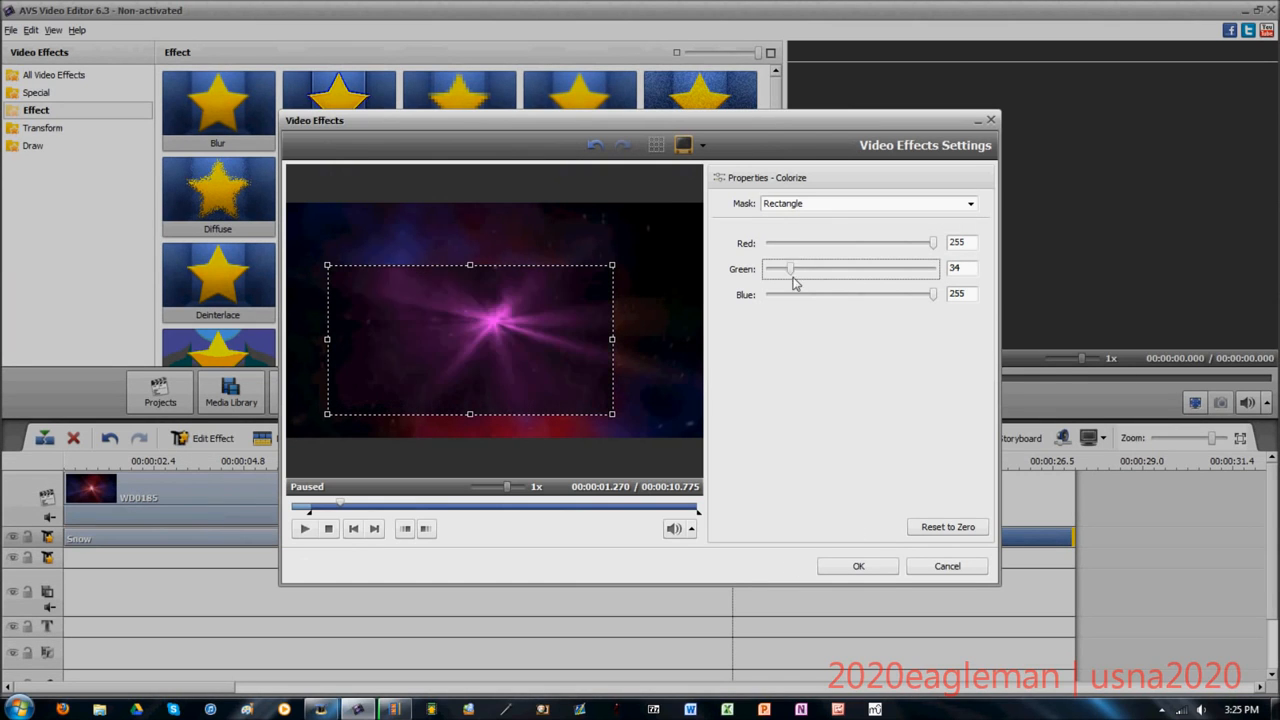
pyautogui.click(858, 566)
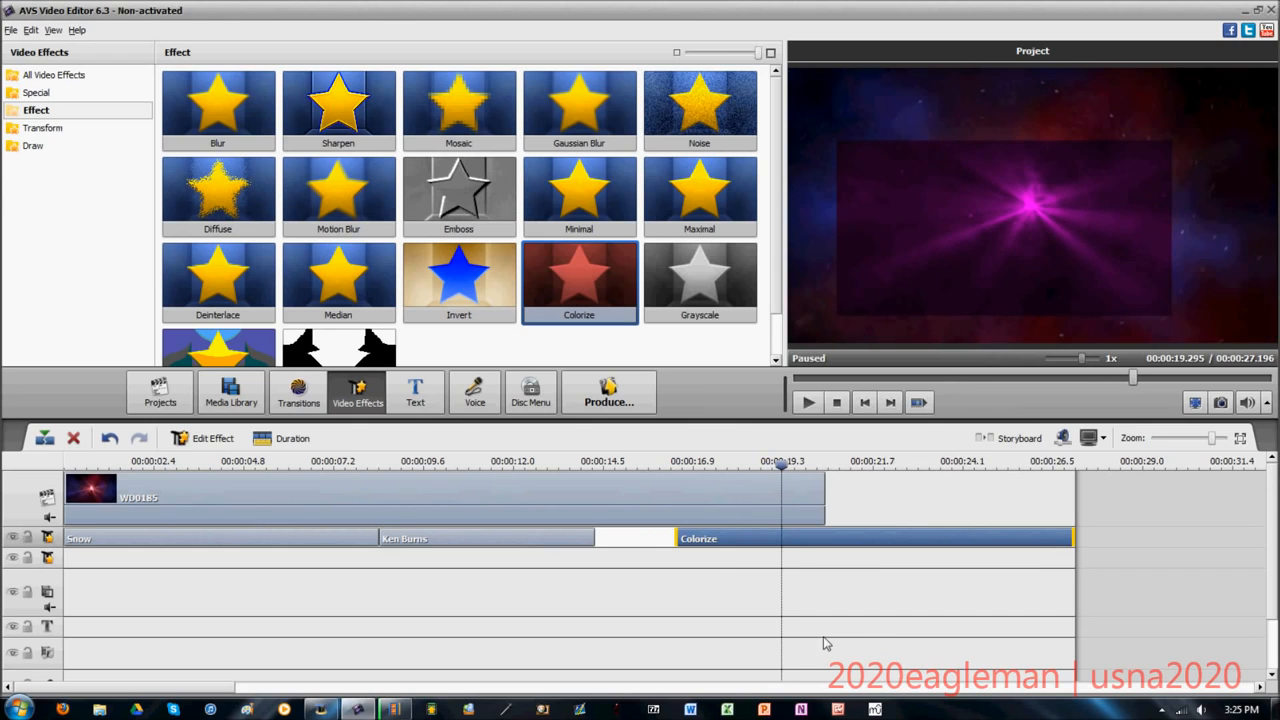
pyautogui.click(670, 471)
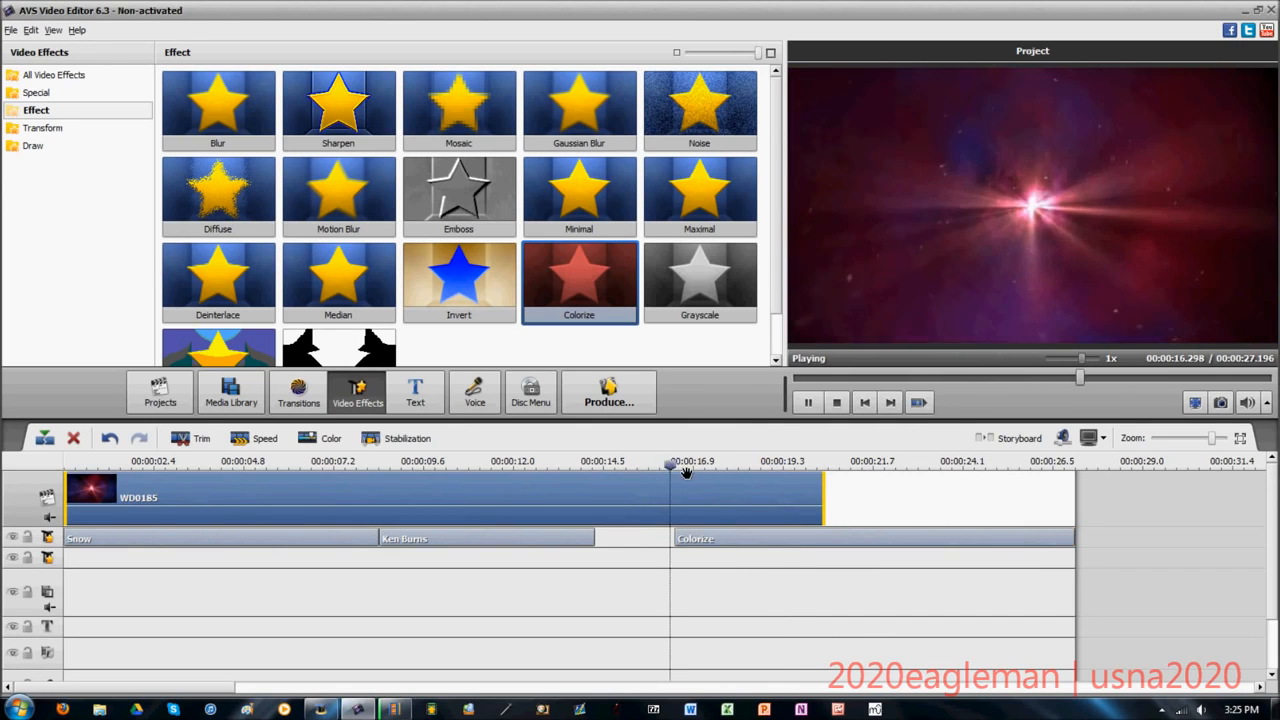
# - Move the Colorize effect to the second effects line, starting at about 4.5 s beneath Snow and Ken Burns, and preview the overlap
pyautogui.moveTo(809, 530); pyautogui.dragTo(600, 530)
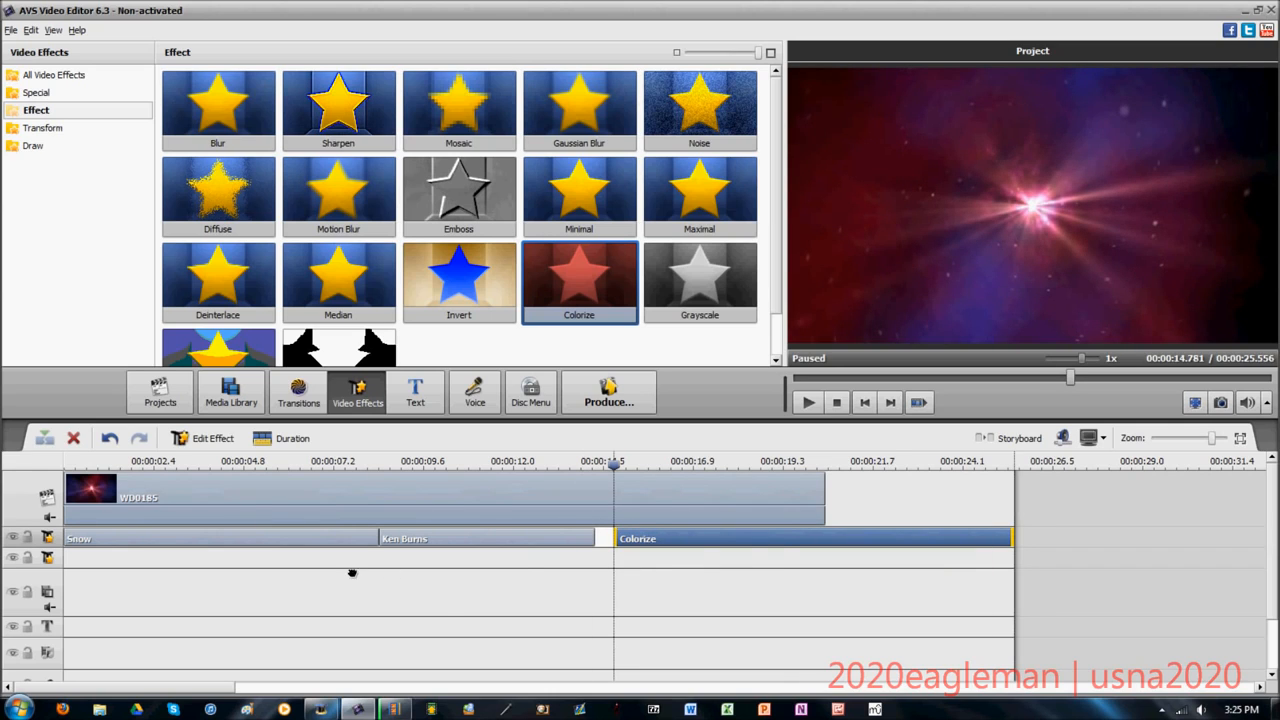
pyautogui.moveTo(271, 553); pyautogui.dragTo(261, 544)
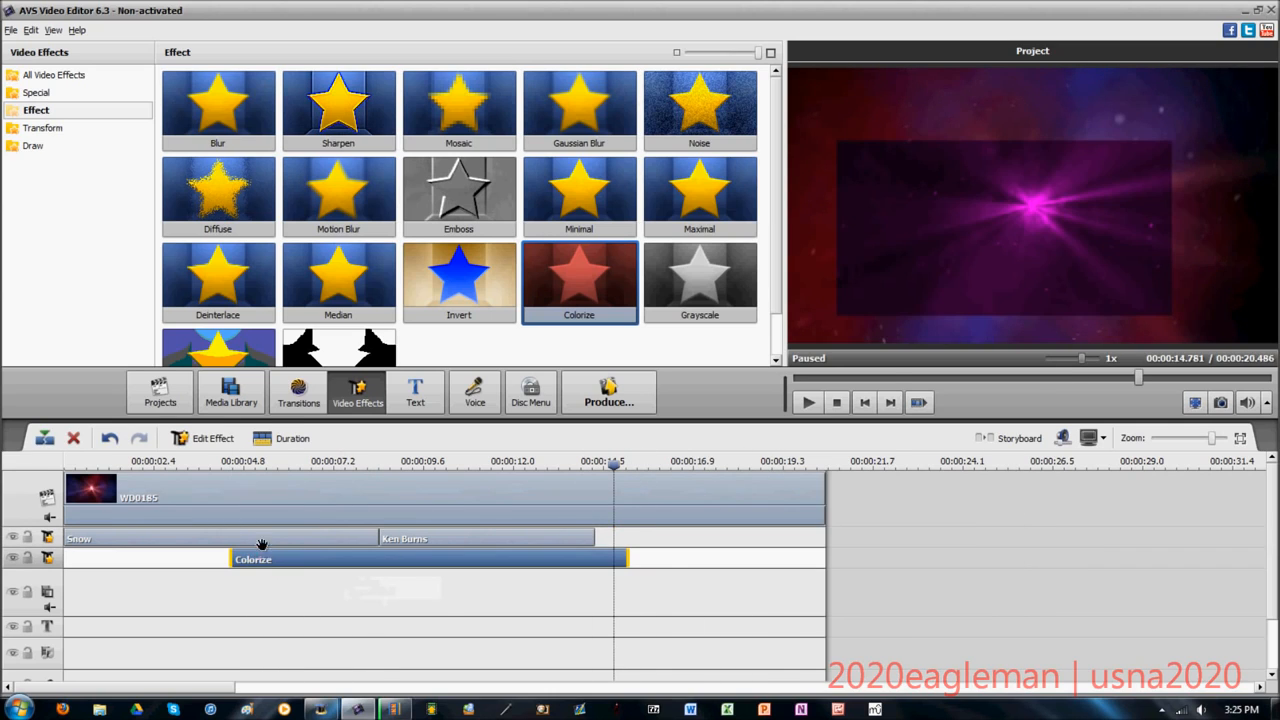
pyautogui.click(229, 473)
pyautogui.press('space')
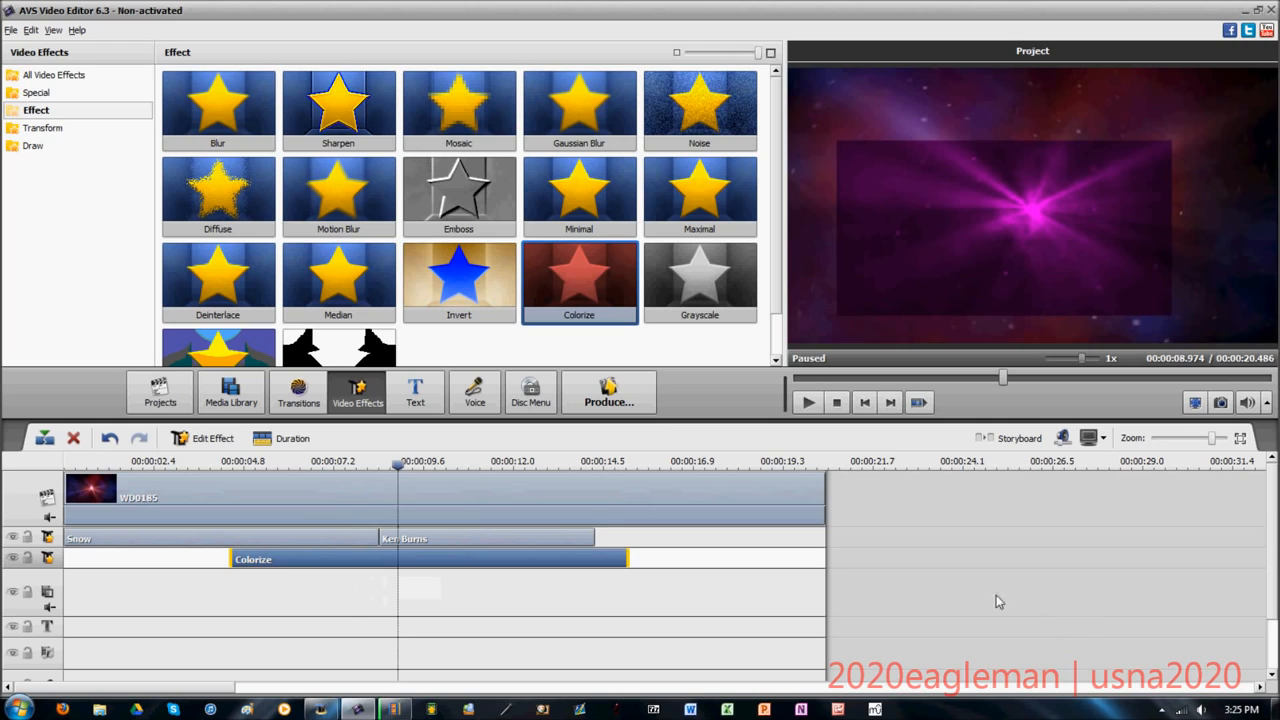
# - Add the TV Simulation effect from All Video Effects to the first effects line at about 17.2 s and preview it
pyautogui.click(62, 131)
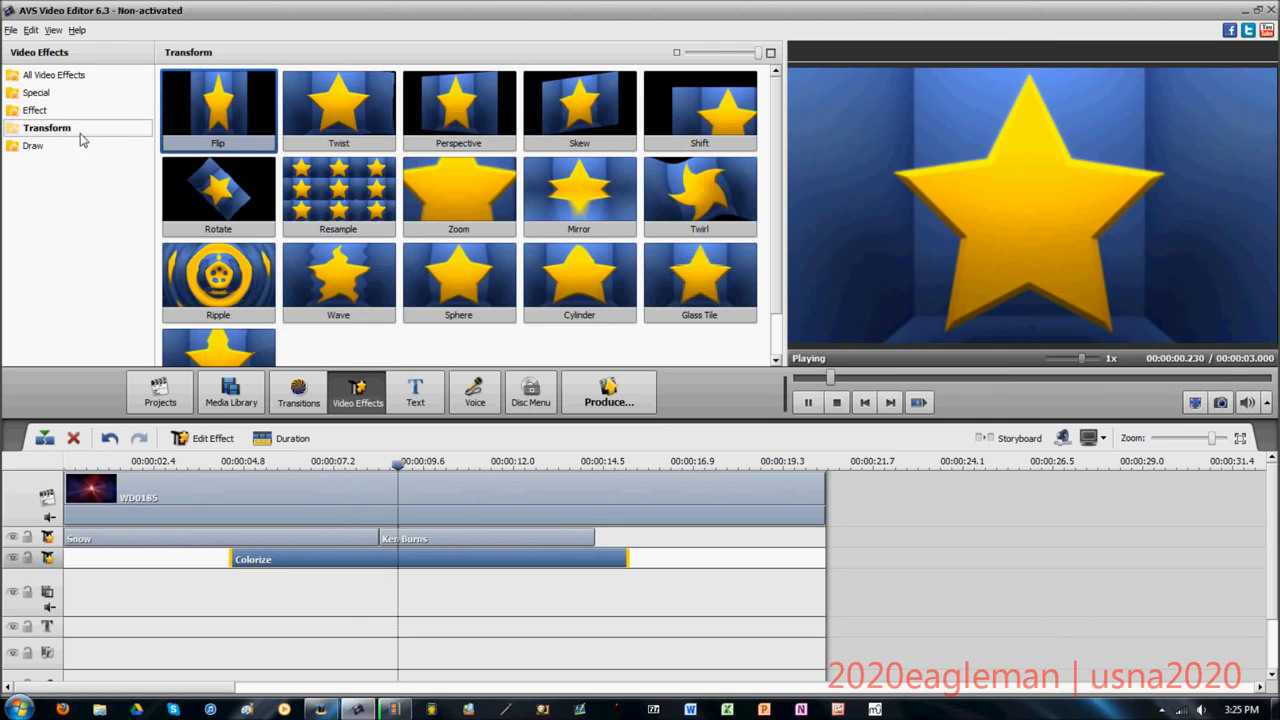
pyautogui.click(52, 146)
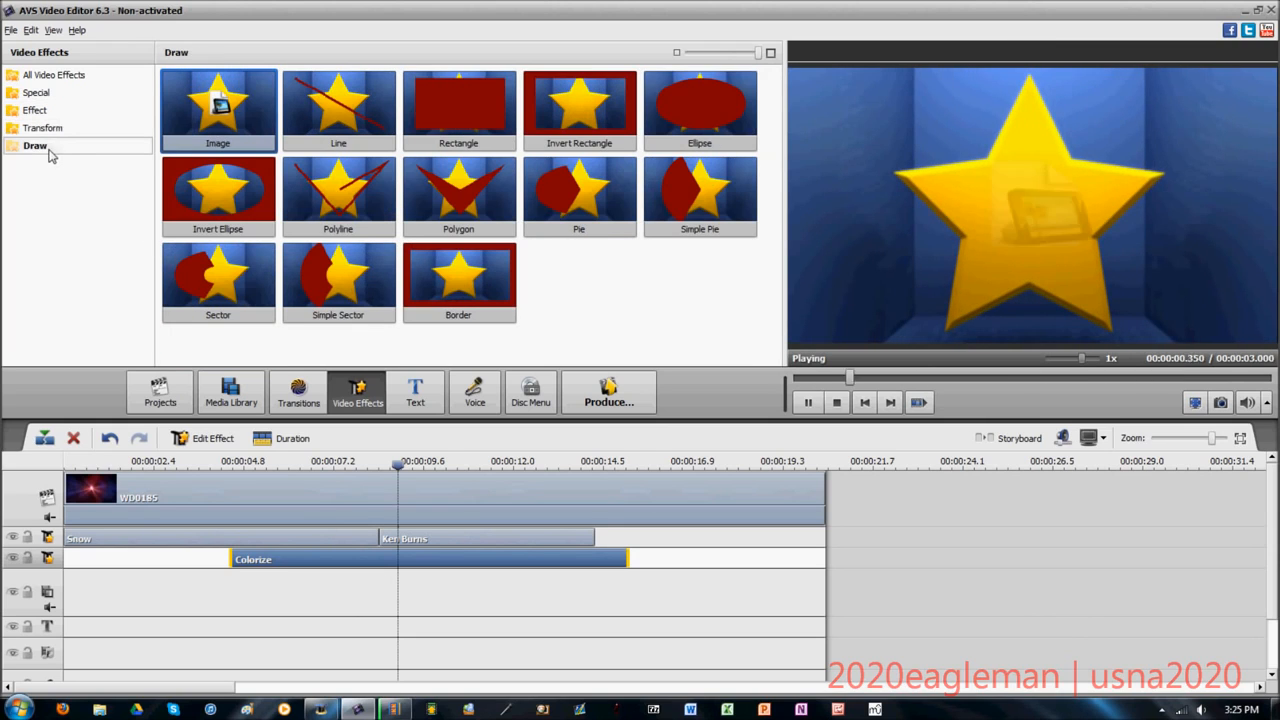
pyautogui.click(60, 76)
pyautogui.click(714, 318)
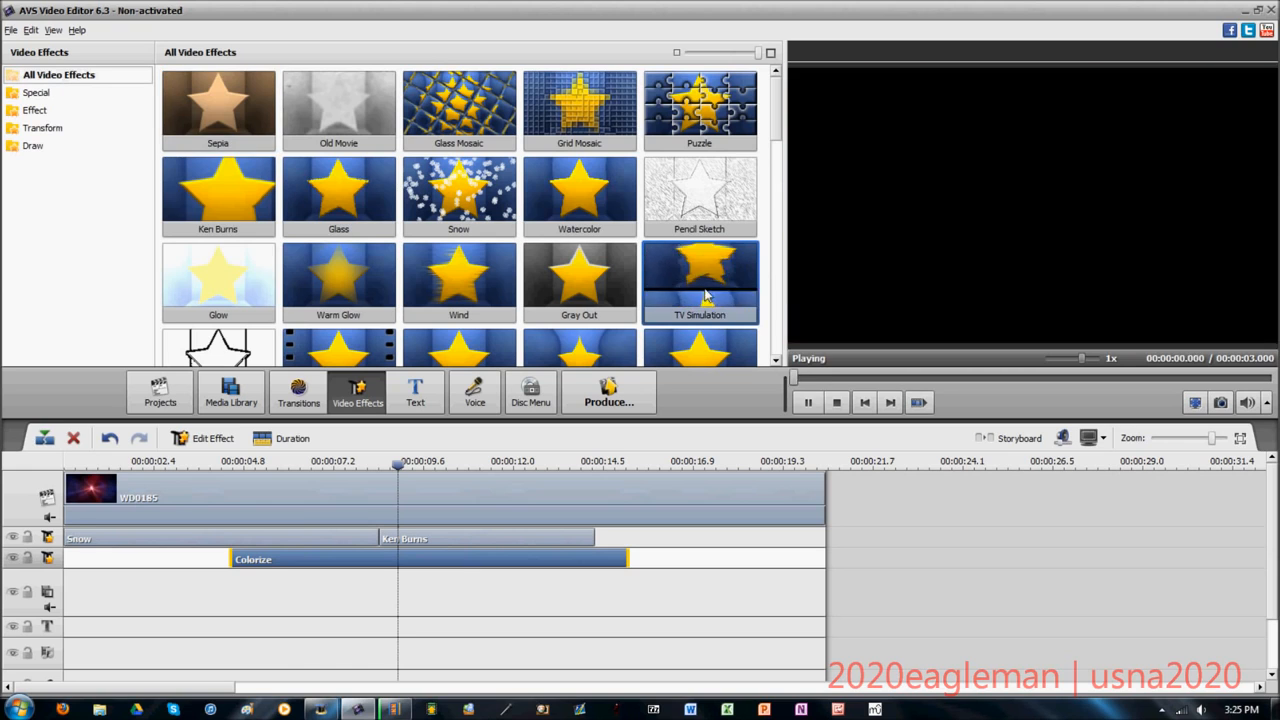
pyautogui.moveTo(718, 305); pyautogui.dragTo(704, 539)
pyautogui.press('space')
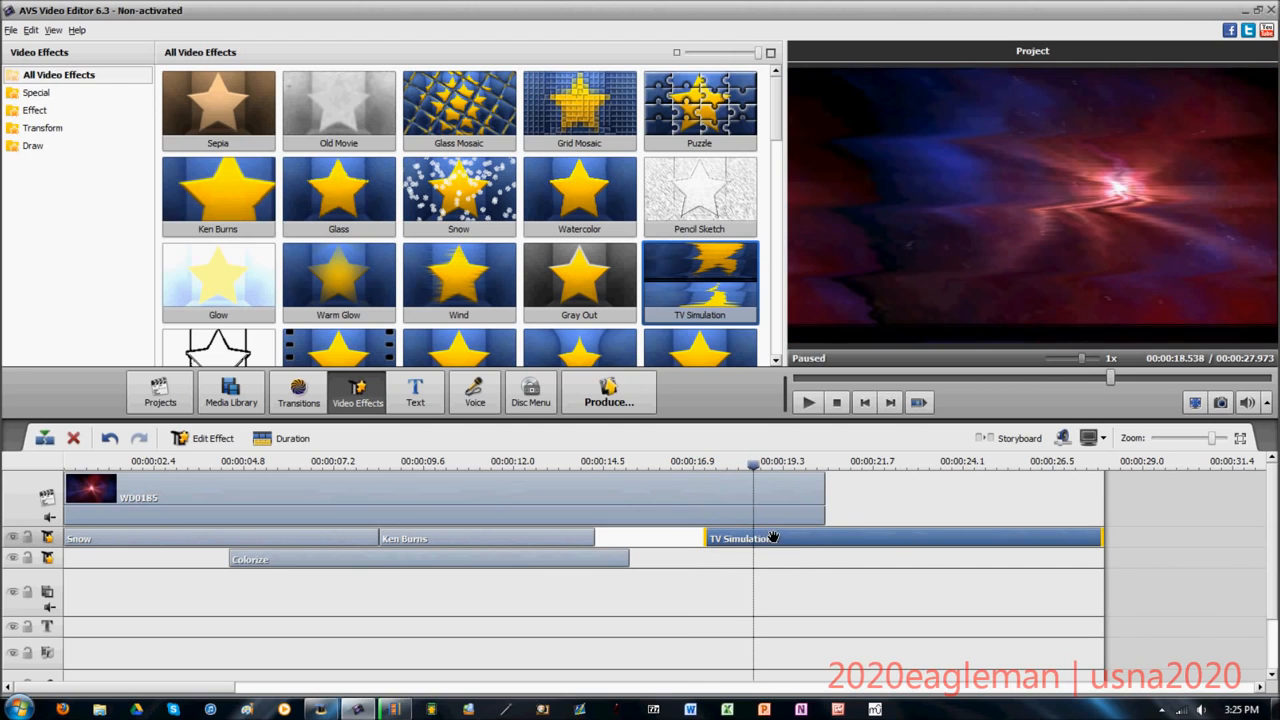
# - Set TV Simulation's Interline, Amplitude and Interframe Size to 0, and Amplitude Offset, Vertical Speed and Vertical Offset to -100, and apply the settings
pyautogui.click(820, 550)
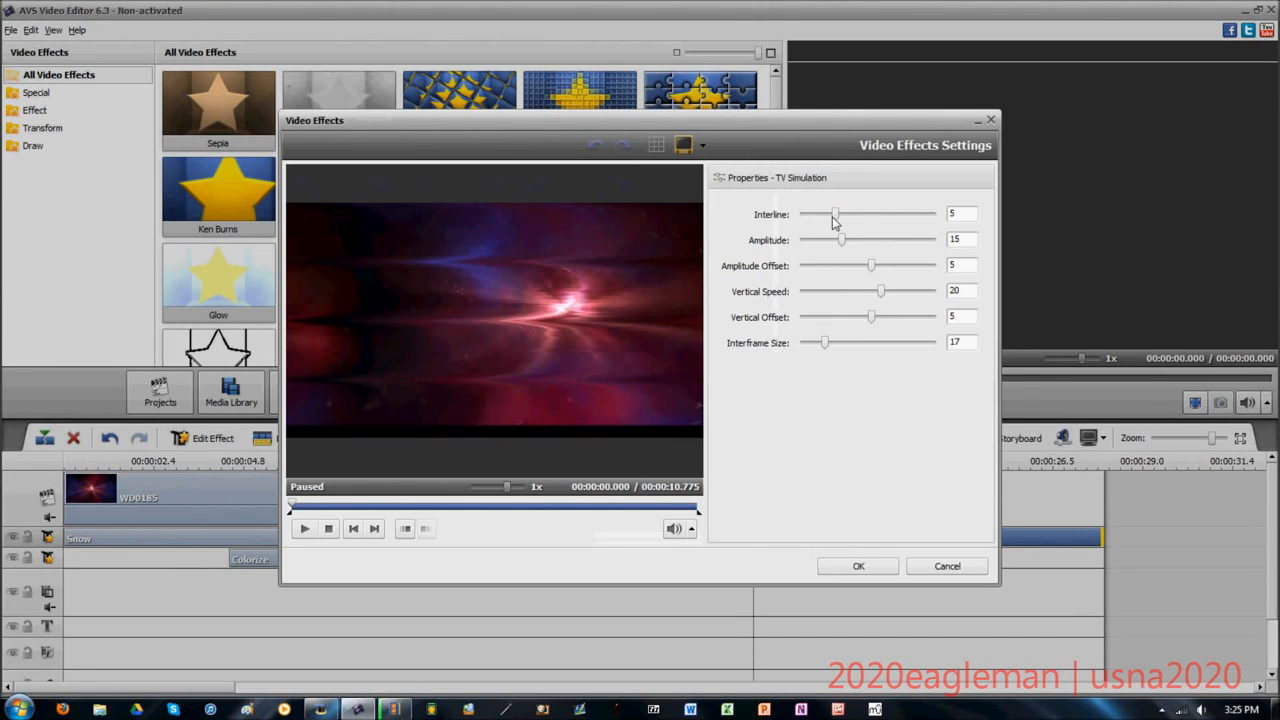
pyautogui.moveTo(839, 219); pyautogui.dragTo(768, 219)
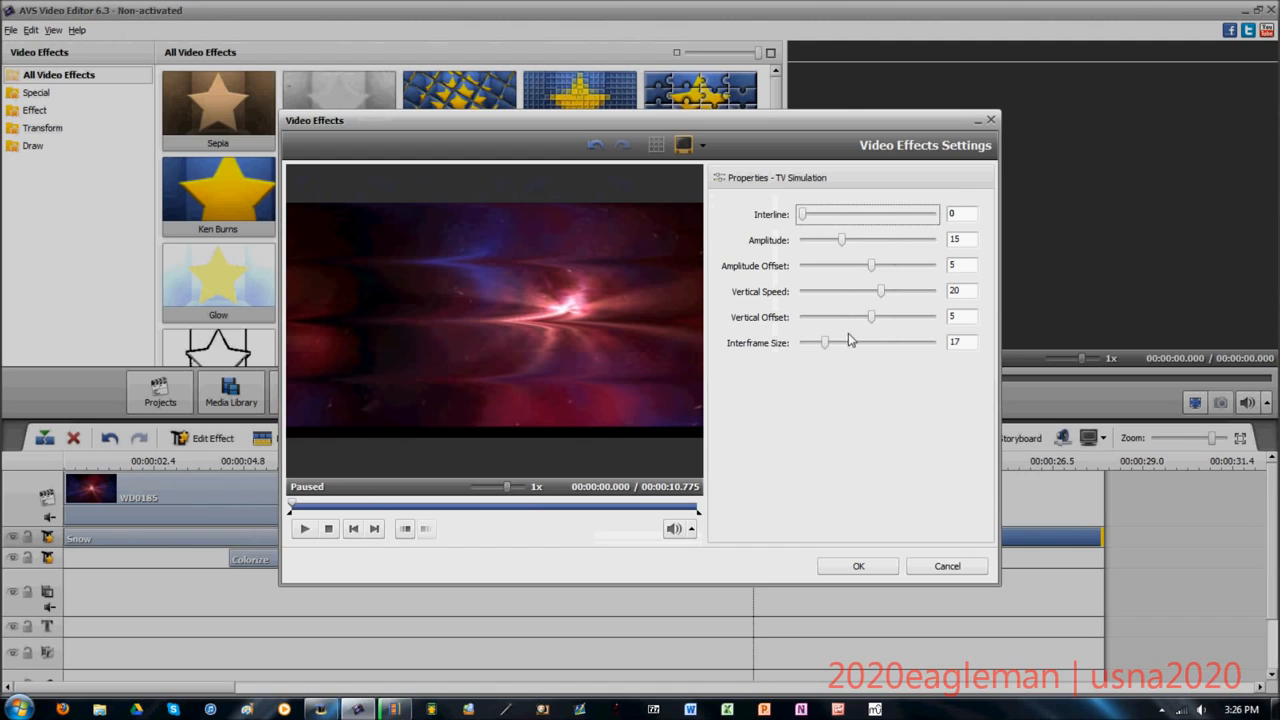
pyautogui.moveTo(871, 317); pyautogui.dragTo(848, 323)
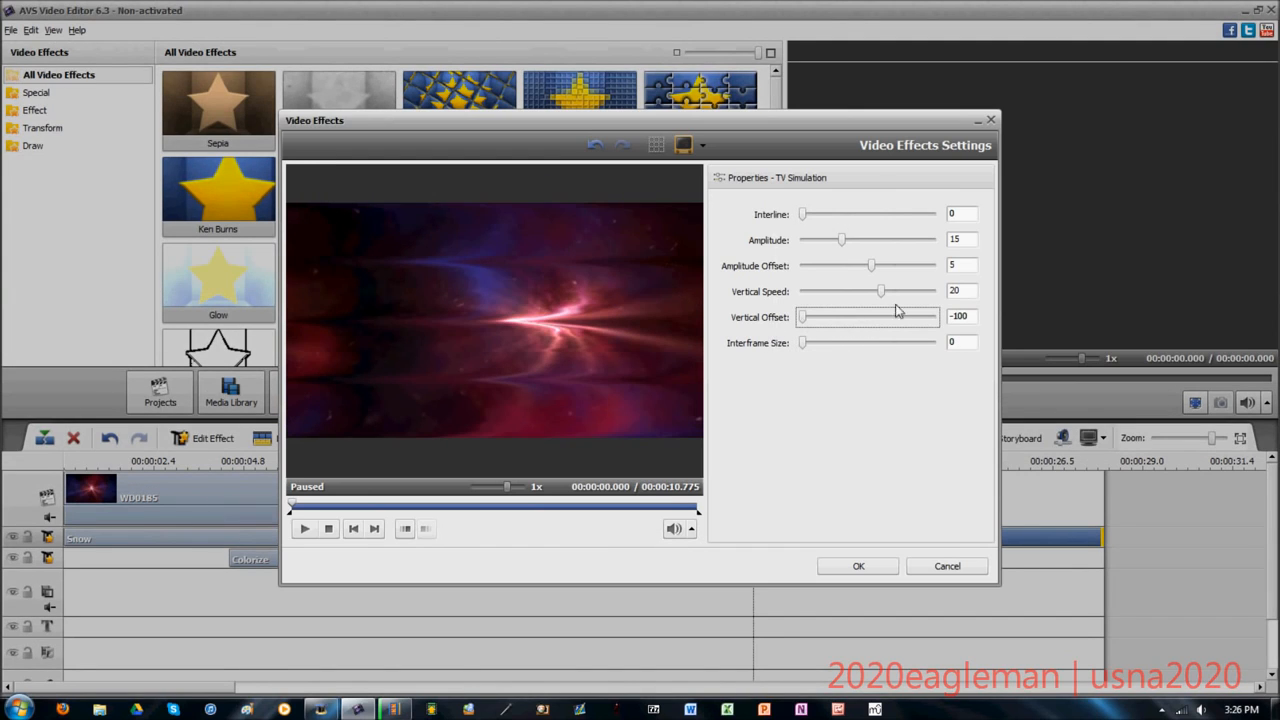
pyautogui.moveTo(873, 270); pyautogui.dragTo(772, 270)
pyautogui.moveTo(841, 241); pyautogui.dragTo(788, 245)
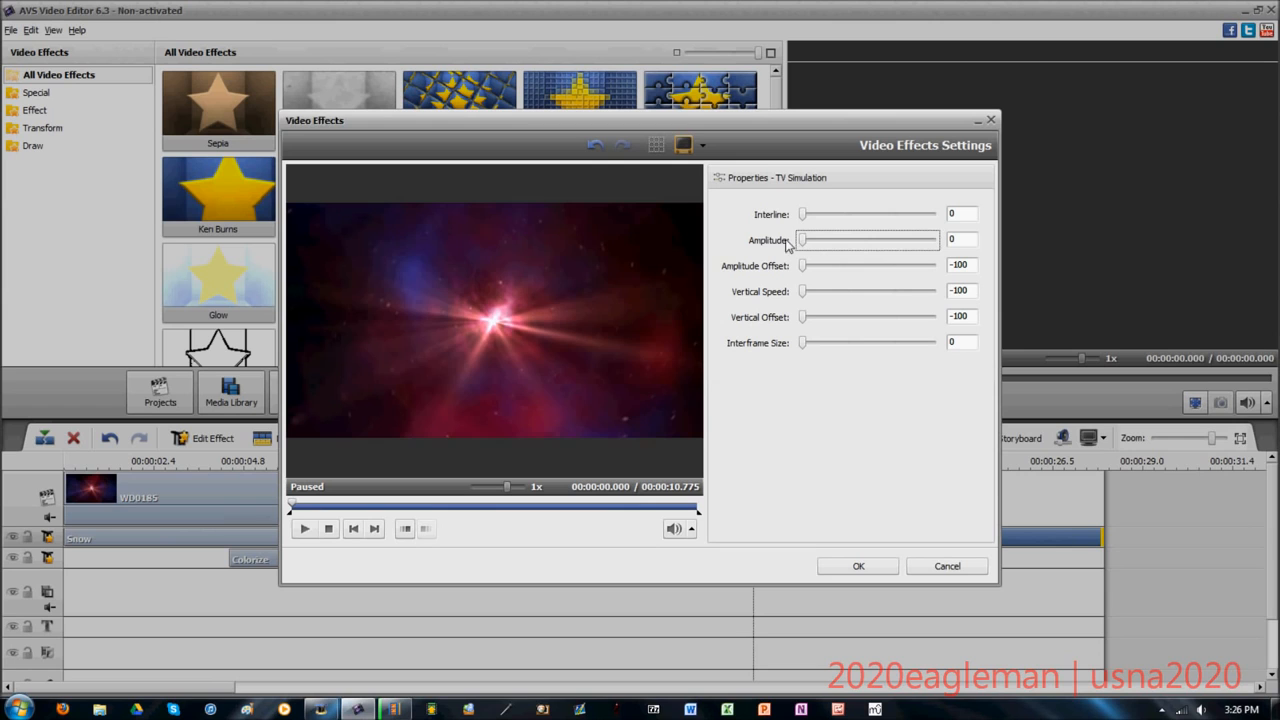
pyautogui.click(871, 566)
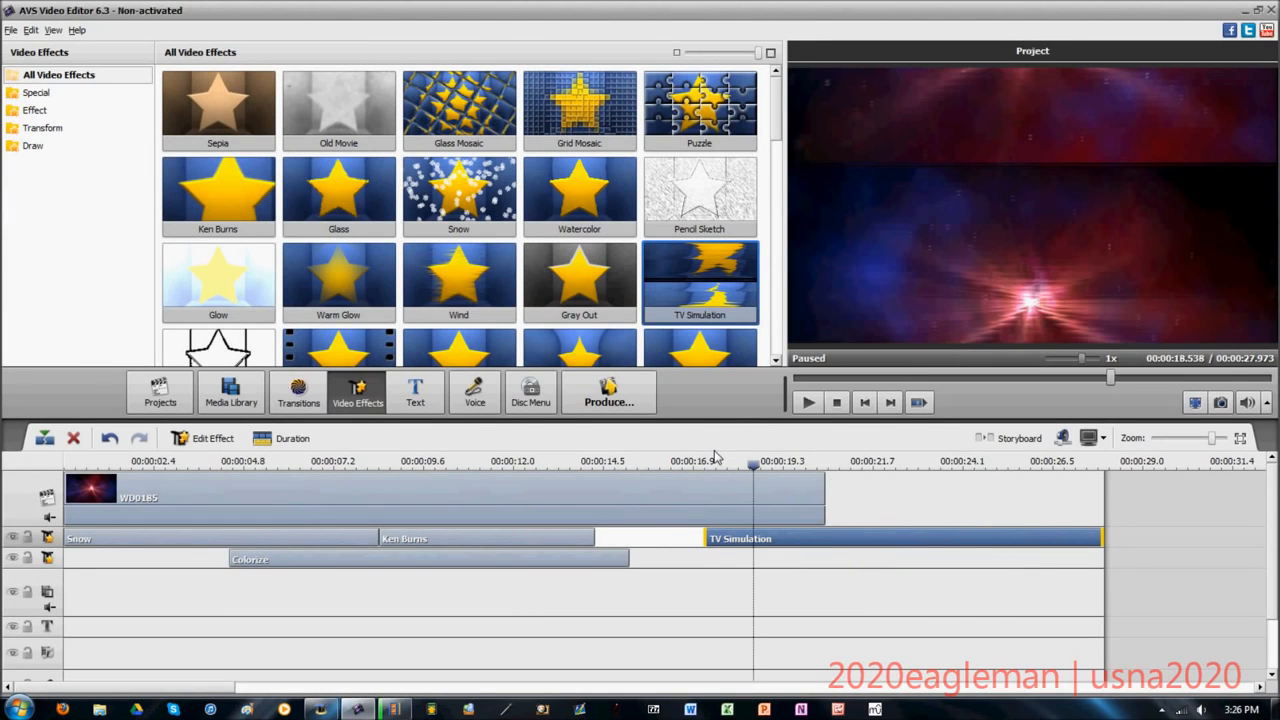
# - Play the modified TV Simulation effect on the timeline from its beginning at about 17.2 s
pyautogui.click(706, 463)
pyautogui.click(810, 403)
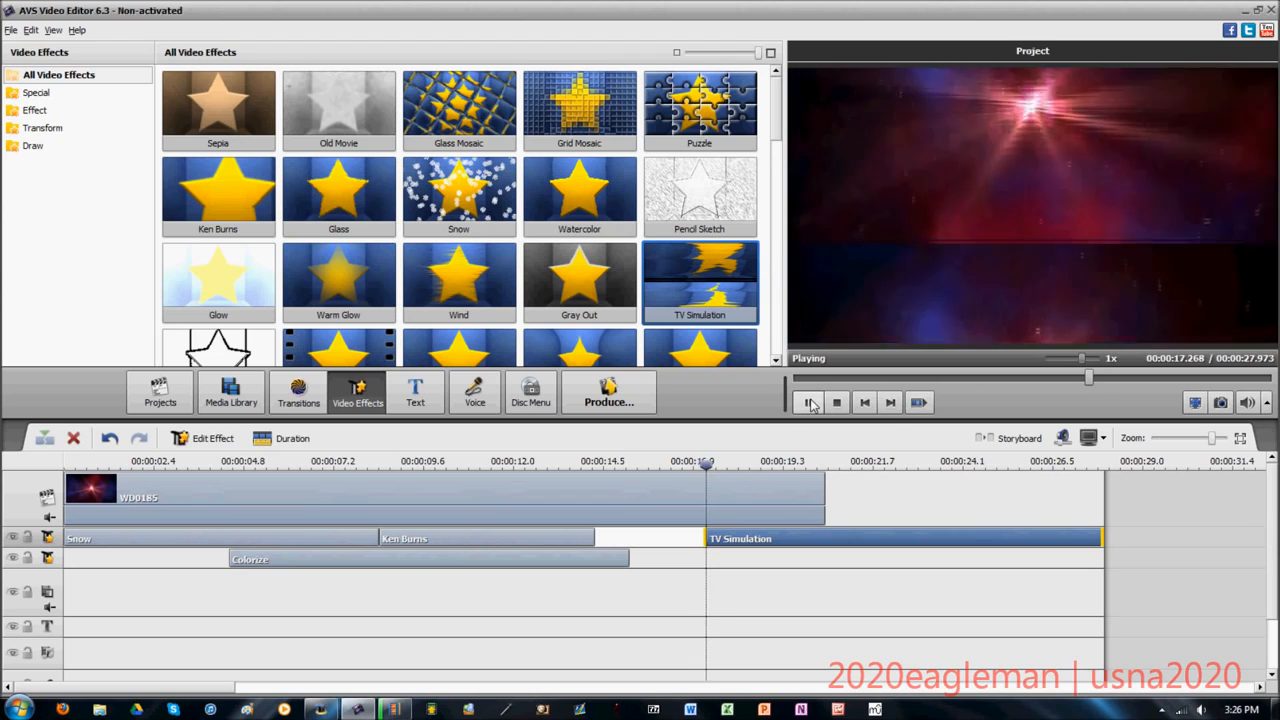
pyautogui.click(811, 403)
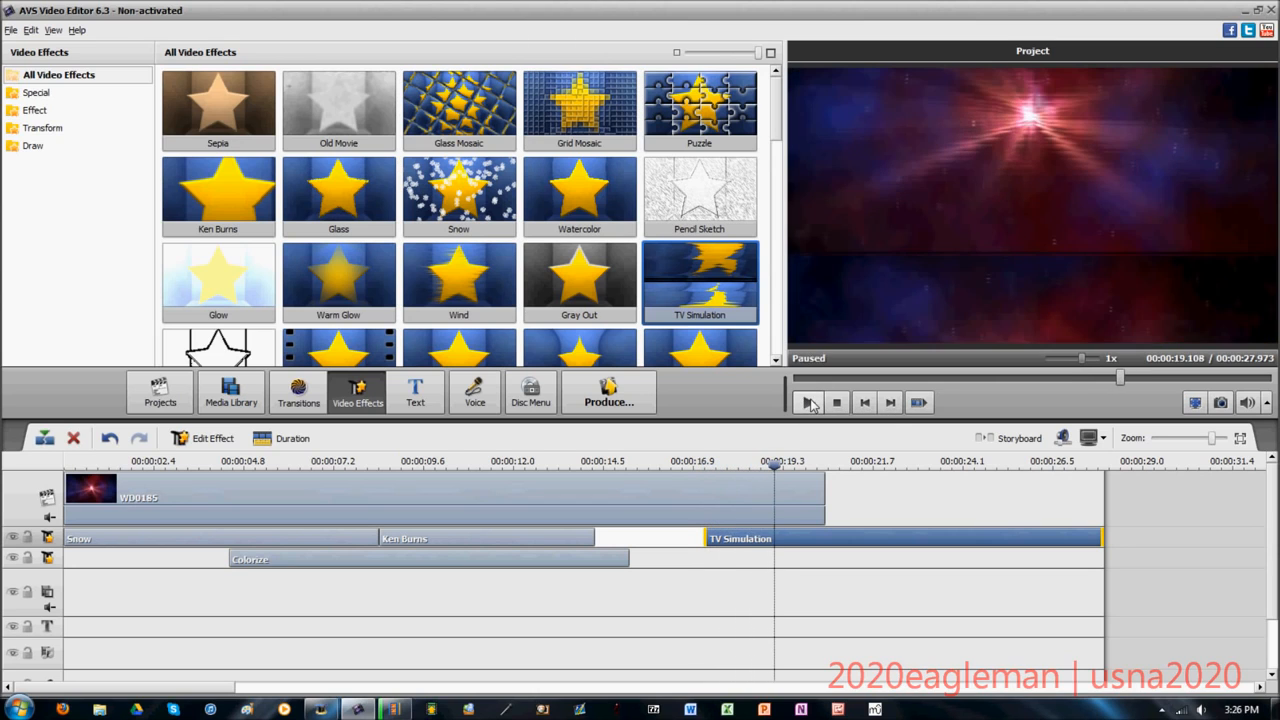
# - Browse All Video Effects and preview samples such as Rectangle, Ellipse and Invert Ellipse
pyautogui.moveTo(776, 110); pyautogui.dragTo(770, 340)
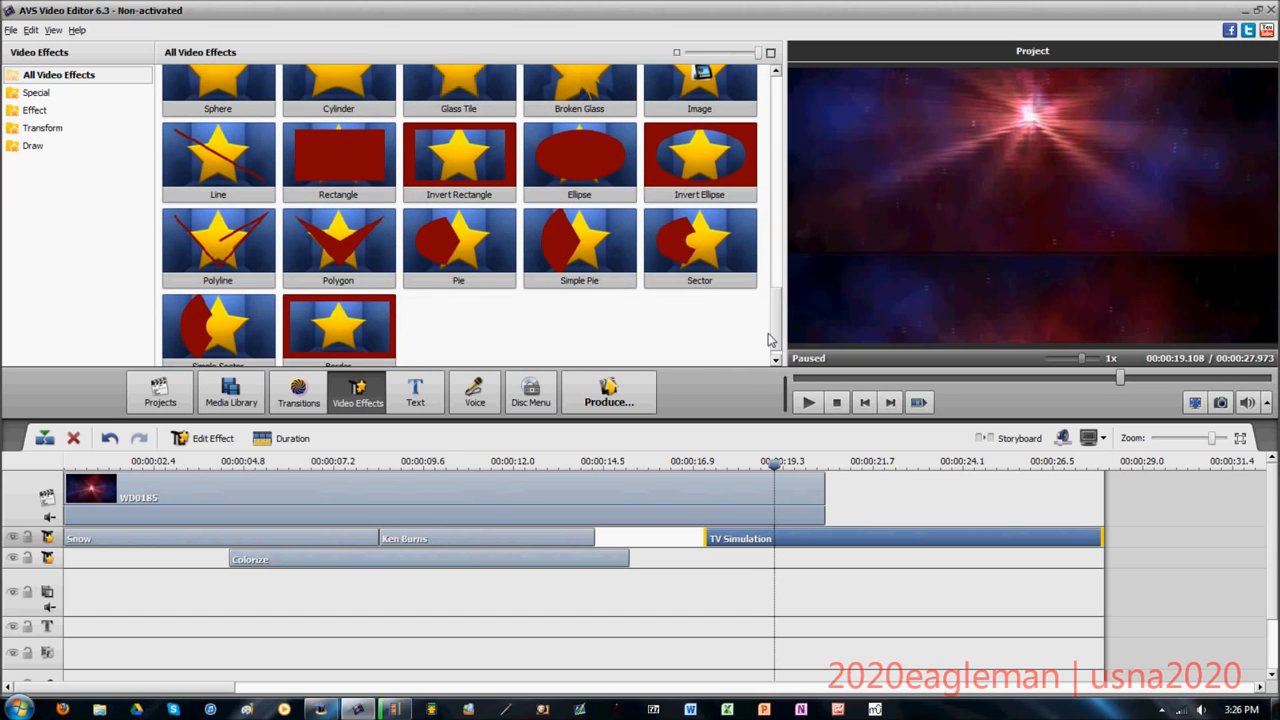
pyautogui.click(361, 163)
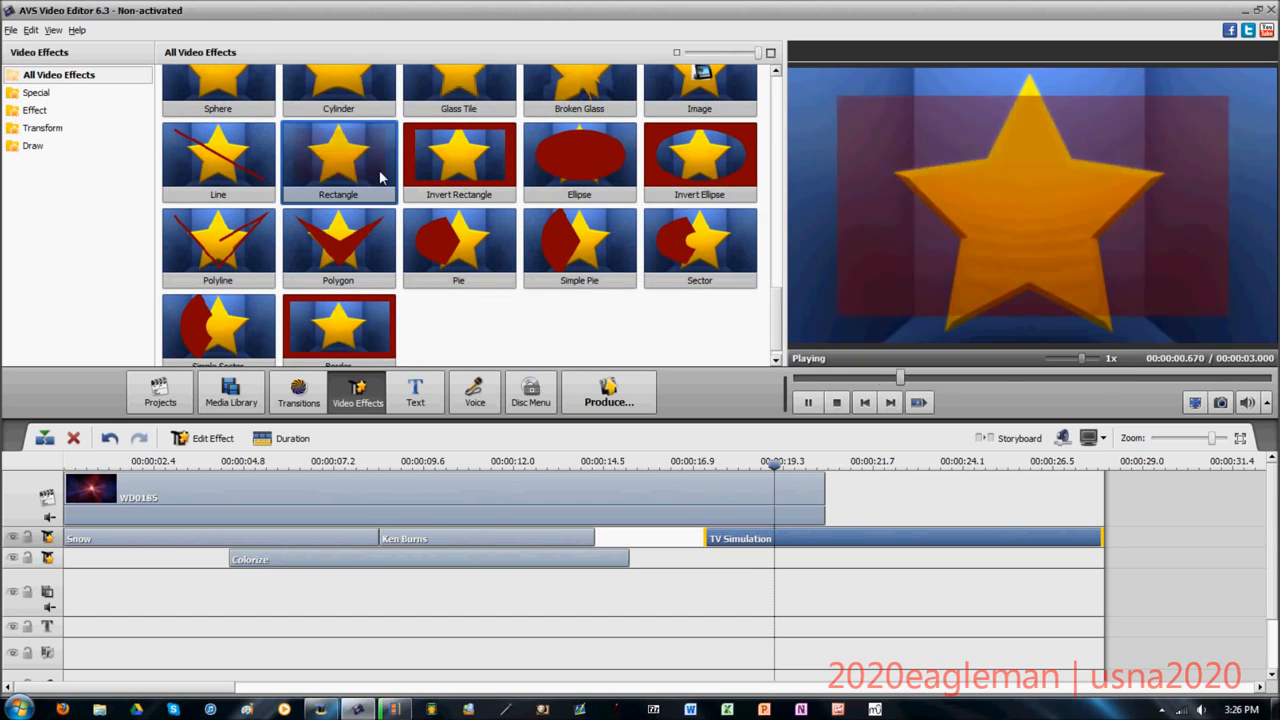
pyautogui.click(564, 173)
pyautogui.click(686, 170)
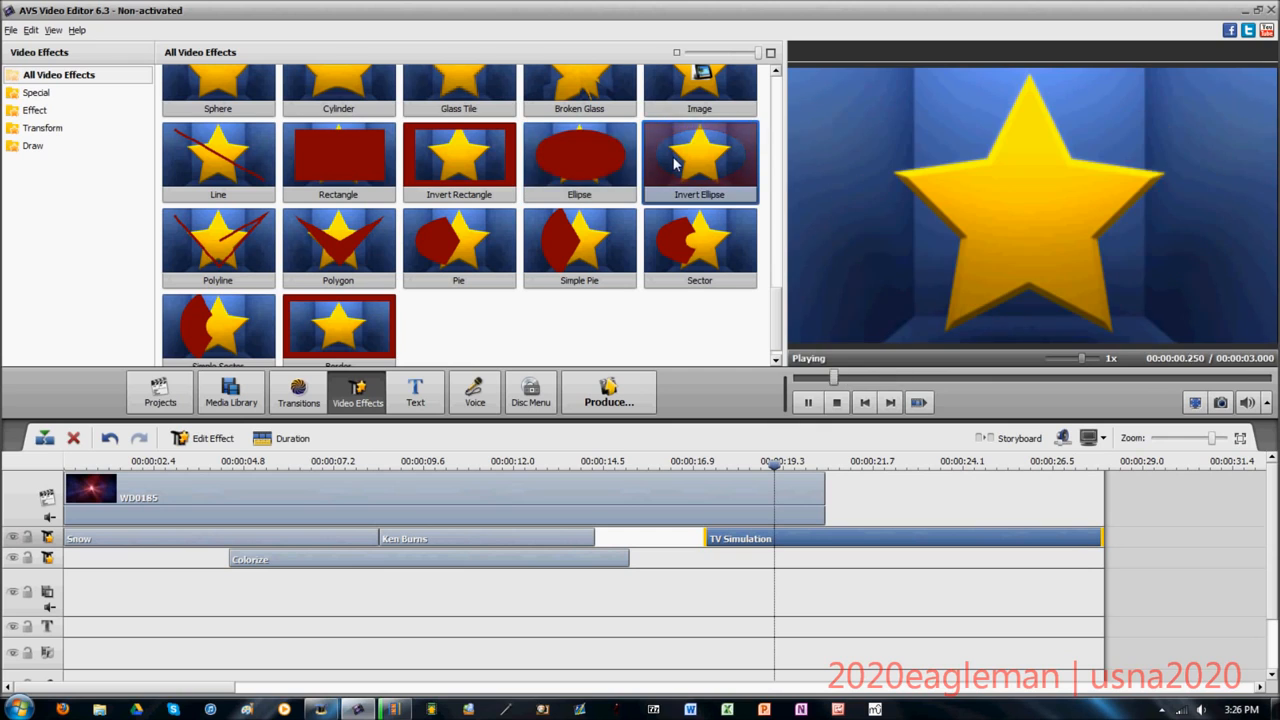
pyautogui.click(578, 155)
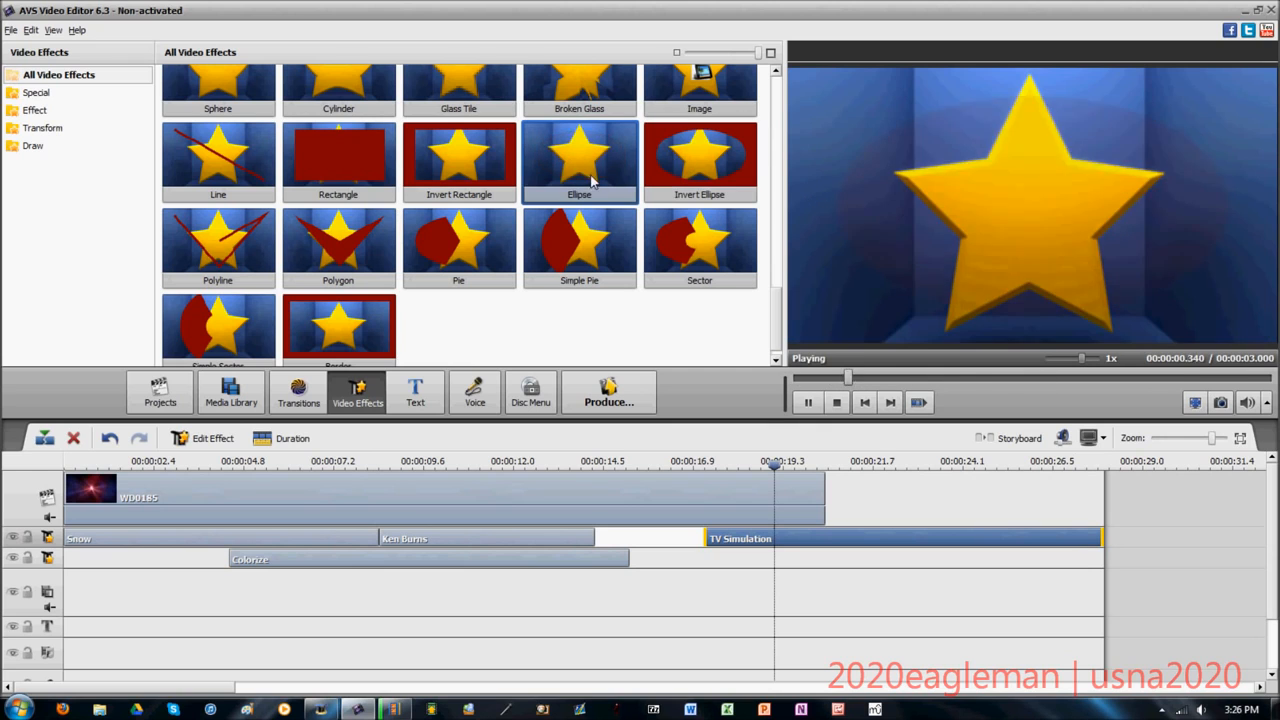
pyautogui.scroll(3, 289, 245)
pyautogui.click(254, 284)
pyautogui.click(335, 289)
pyautogui.scroll(-3, 380, 288)
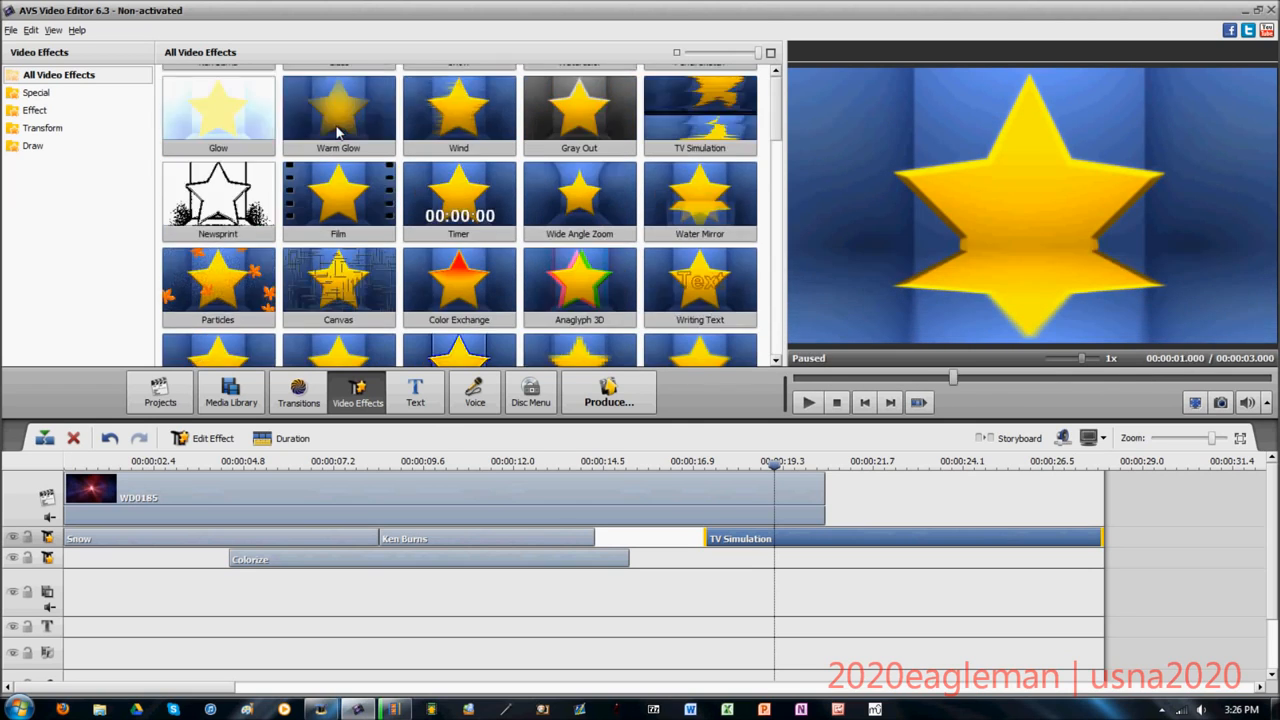
# - Review the Special, Effect, Transform and Draw effect categories, and preview Glass Mosaic in All Video Effects
pyautogui.click(33, 145)
pyautogui.click(40, 128)
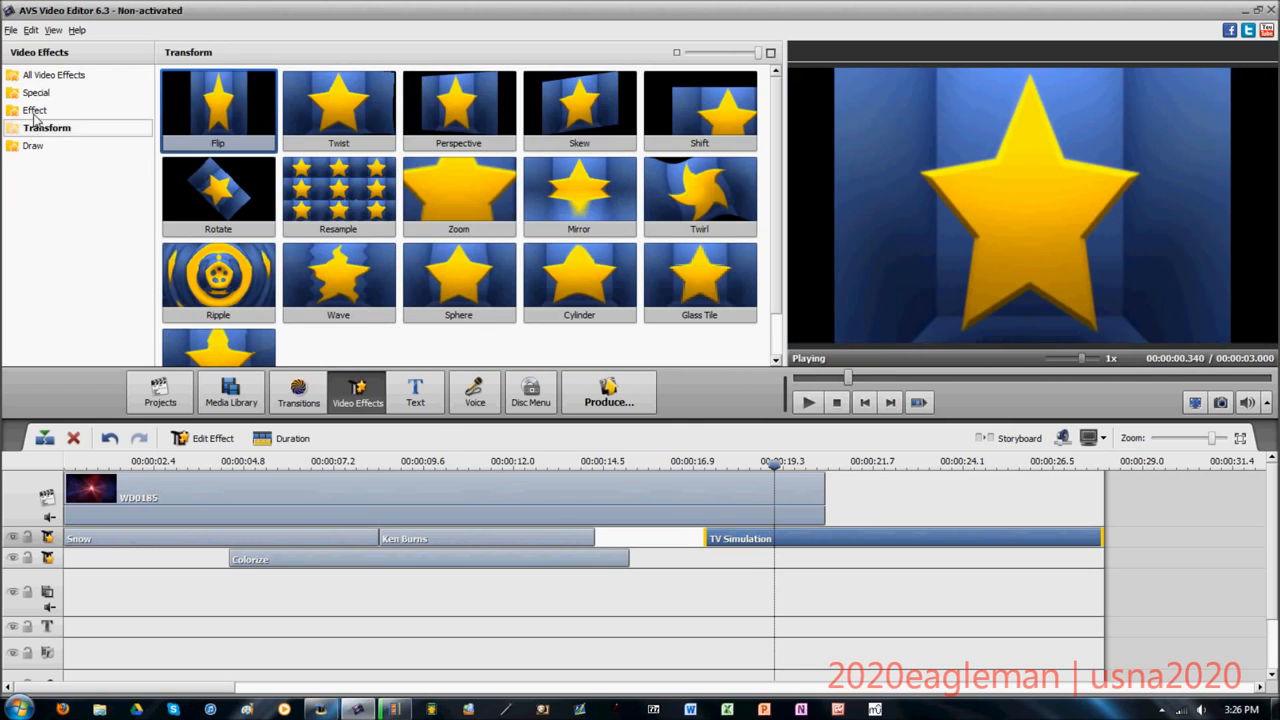
pyautogui.click(38, 92)
pyautogui.click(45, 78)
pyautogui.click(42, 94)
pyautogui.click(36, 110)
pyautogui.click(42, 128)
pyautogui.click(36, 145)
pyautogui.click(52, 75)
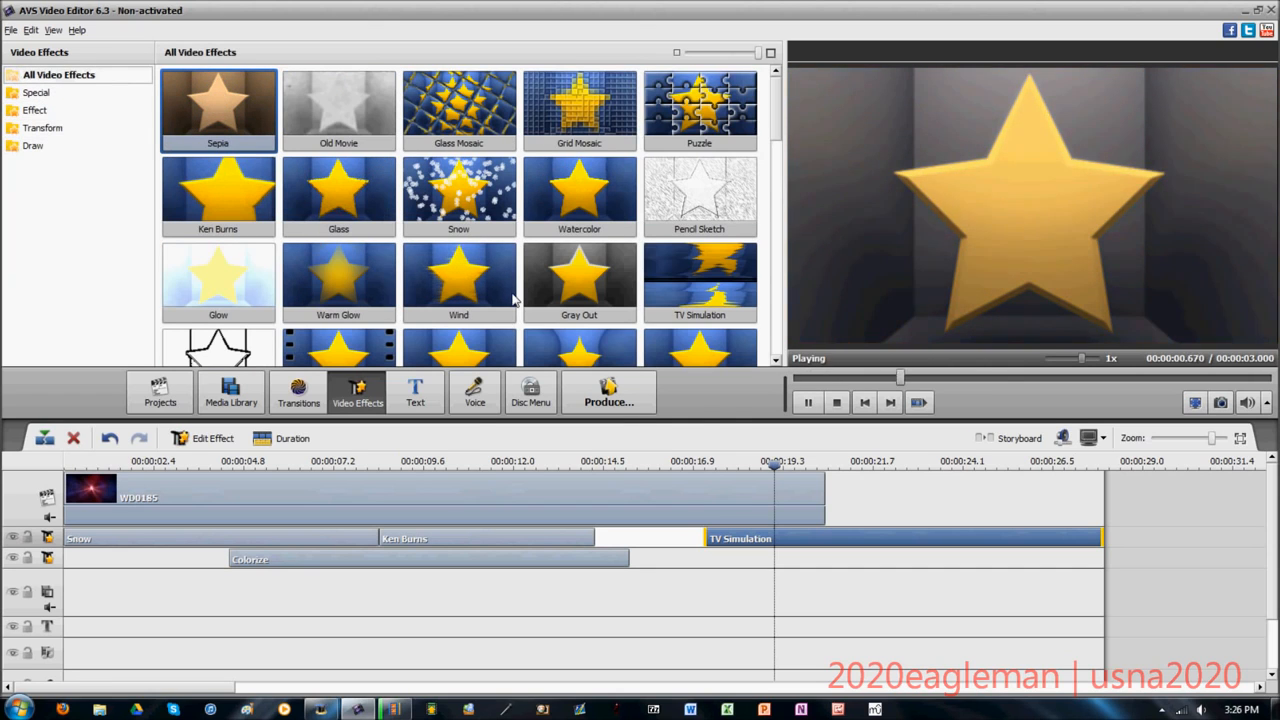
pyautogui.click(495, 125)
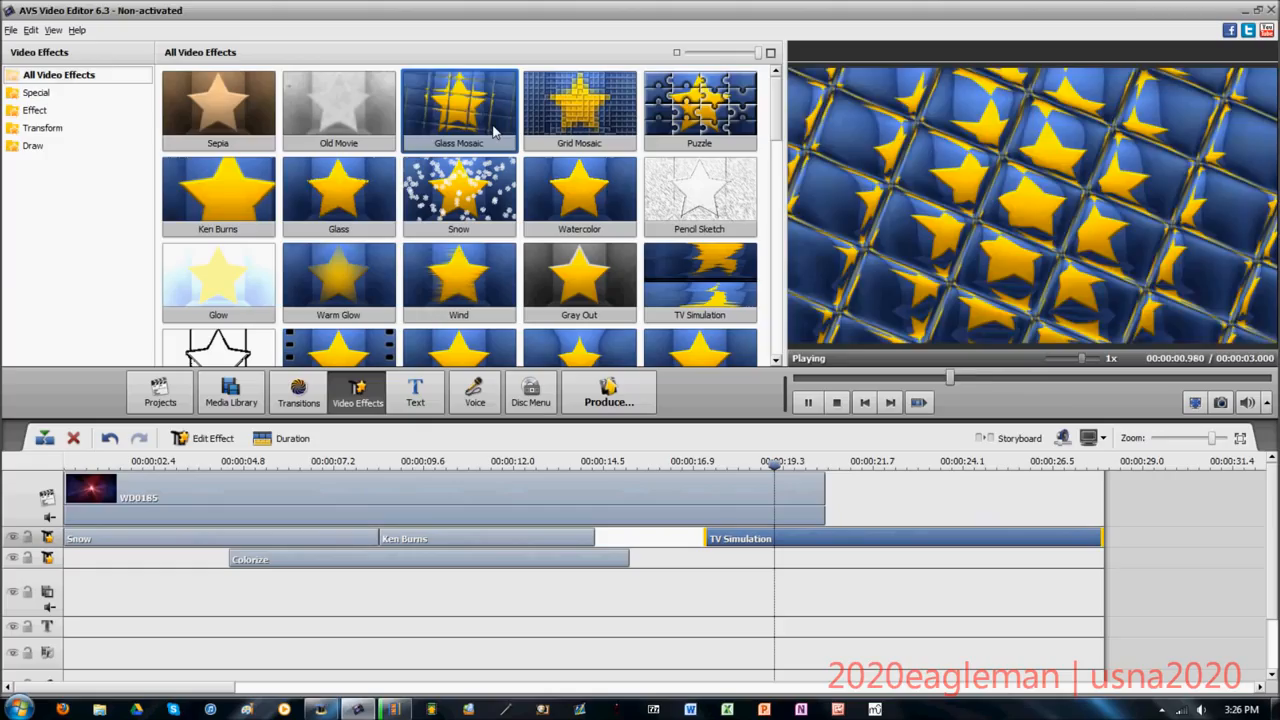